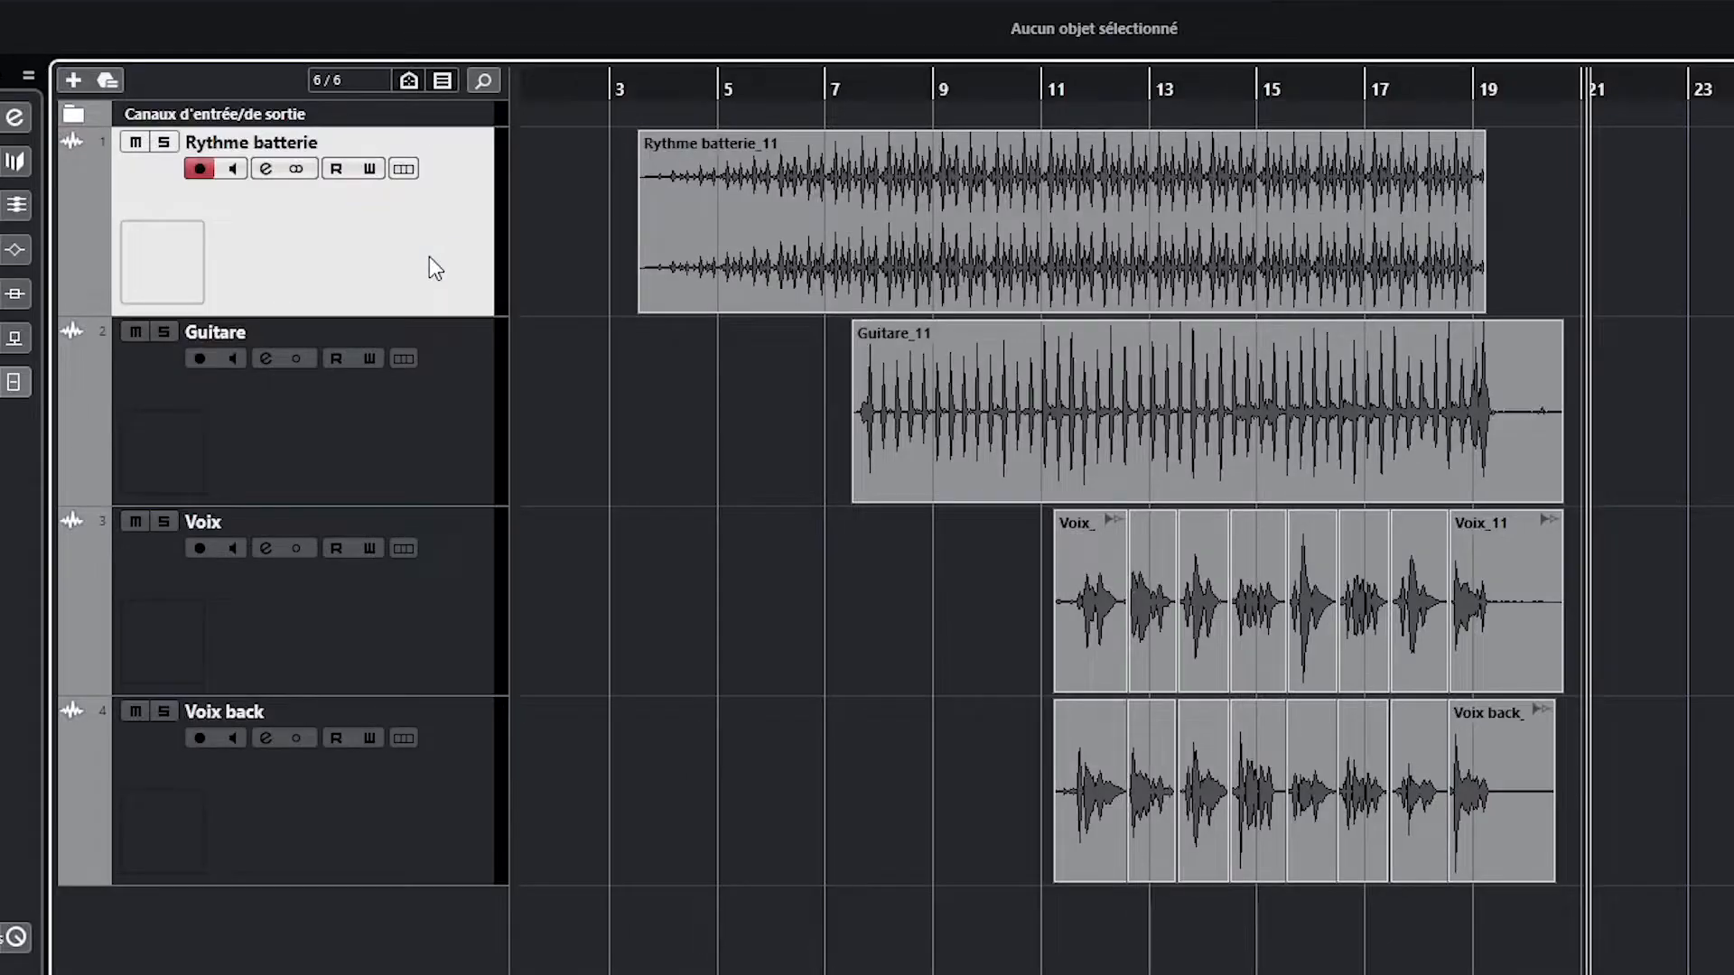
# Duplicate the four audio tracks and group the copies below the originals, in the same order.
pyautogui.rightClick(420, 258)
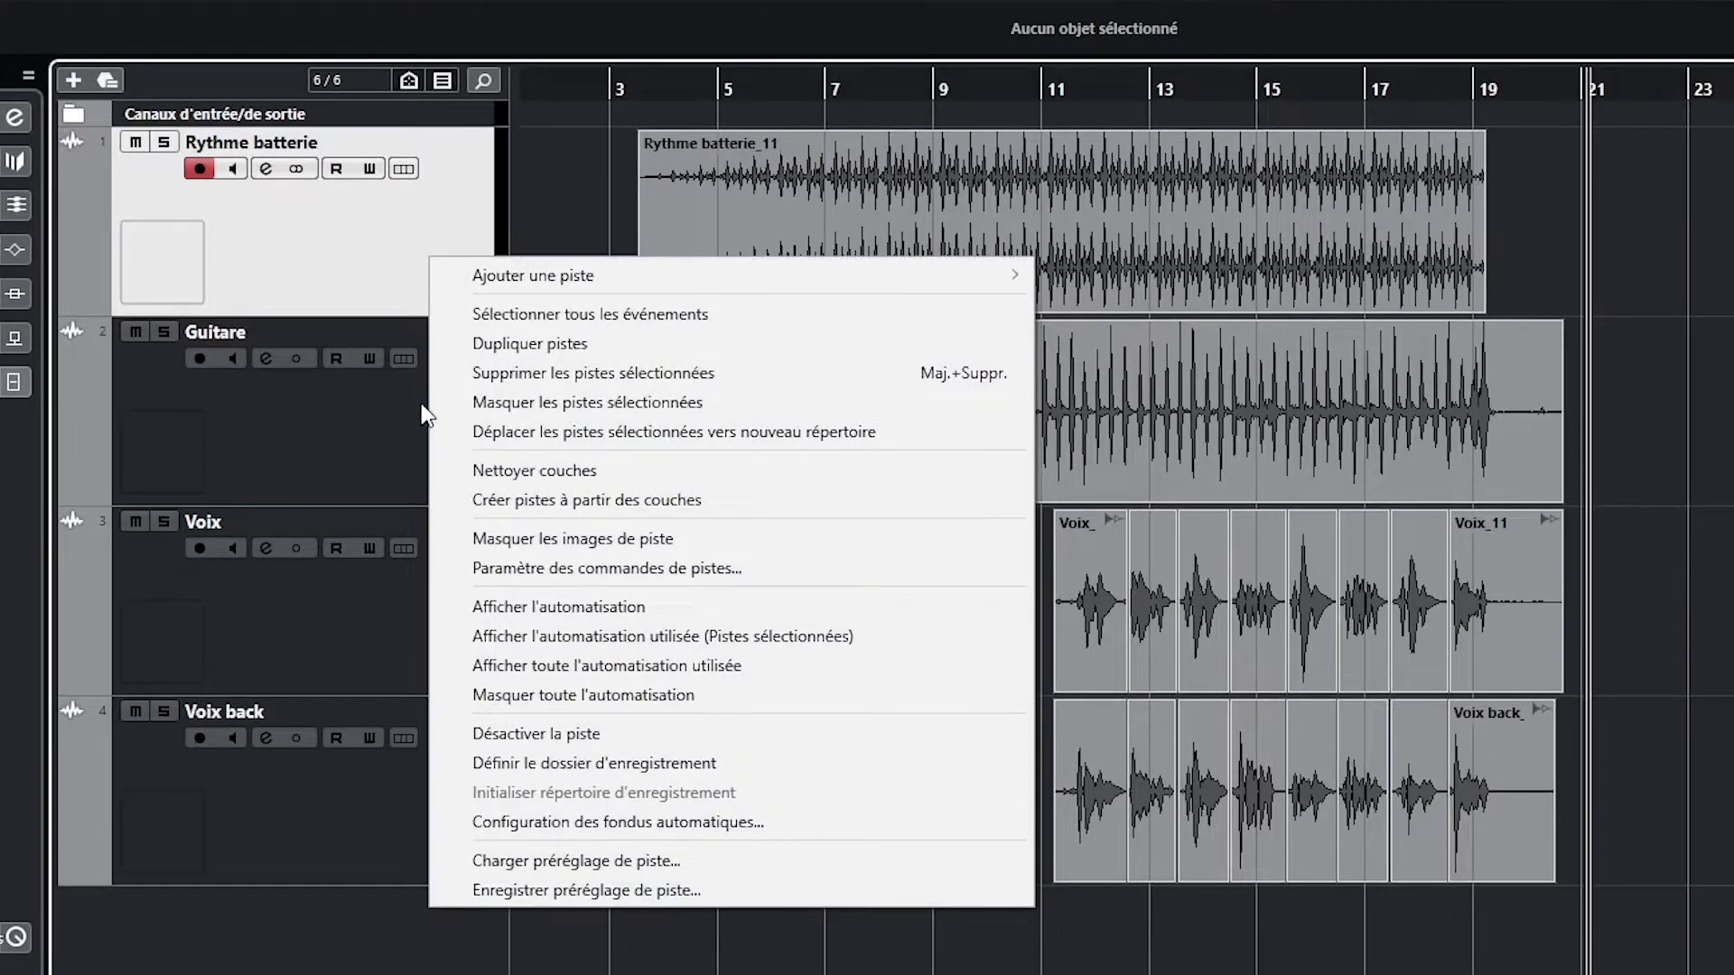
pyautogui.click(626, 341)
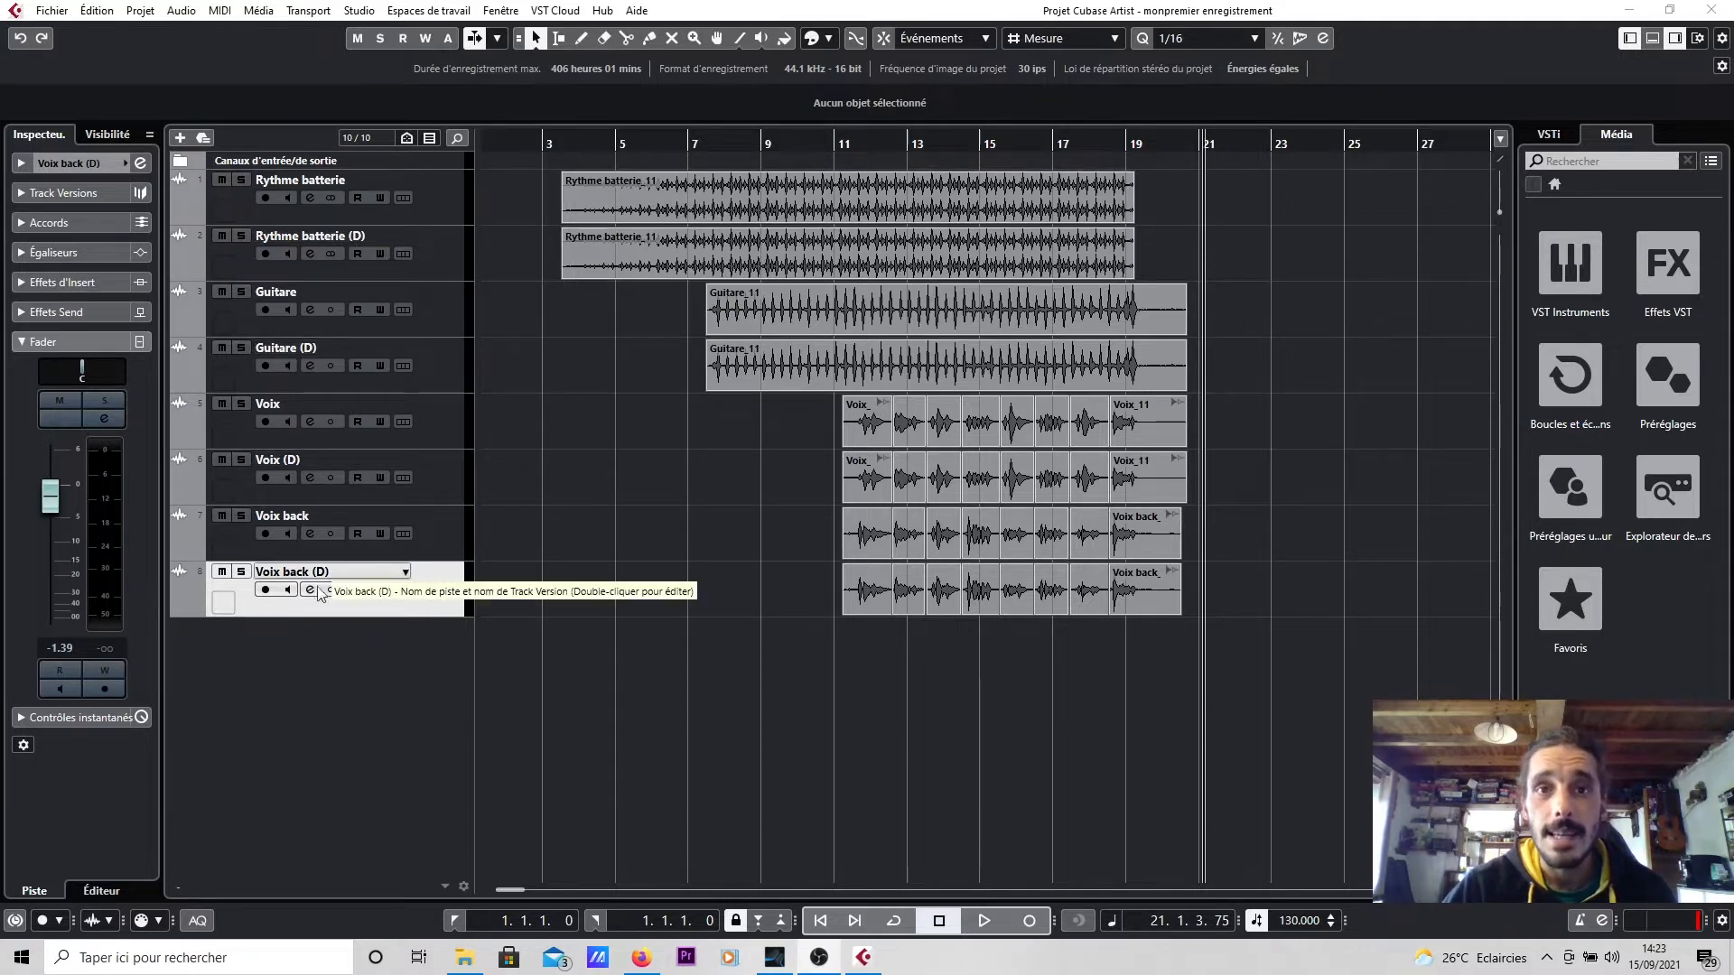
pyautogui.click(459, 261)
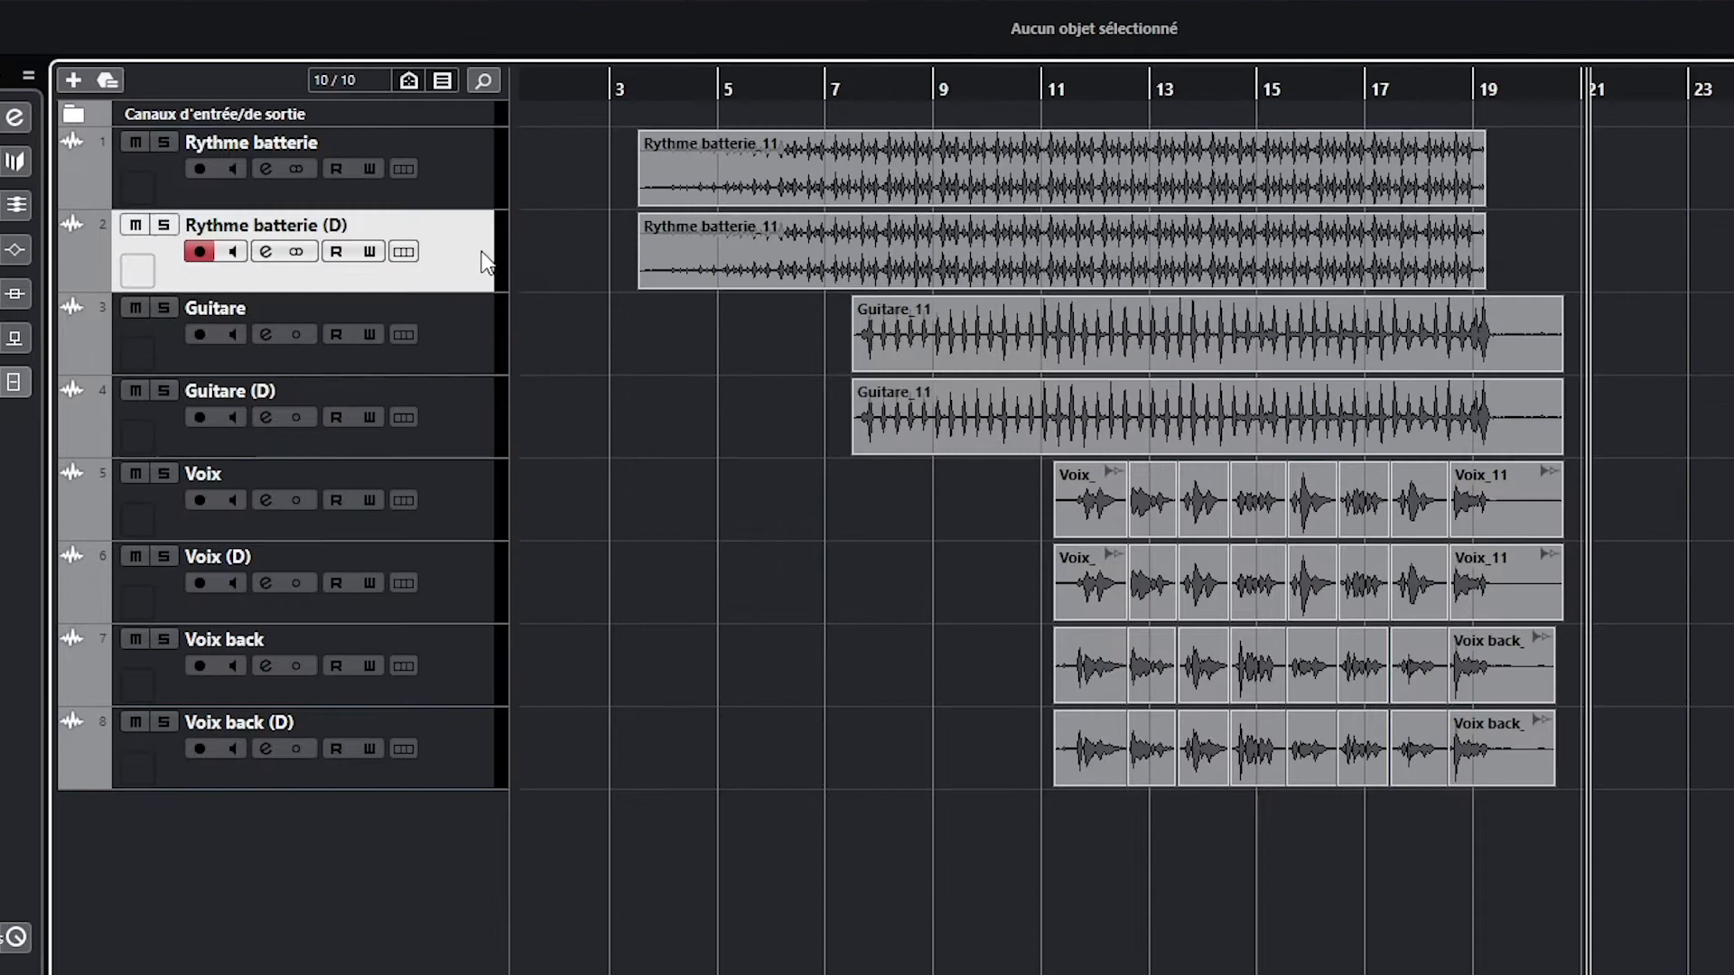
pyautogui.moveTo(480, 251); pyautogui.dragTo(485, 668)
pyautogui.moveTo(479, 349); pyautogui.dragTo(468, 670)
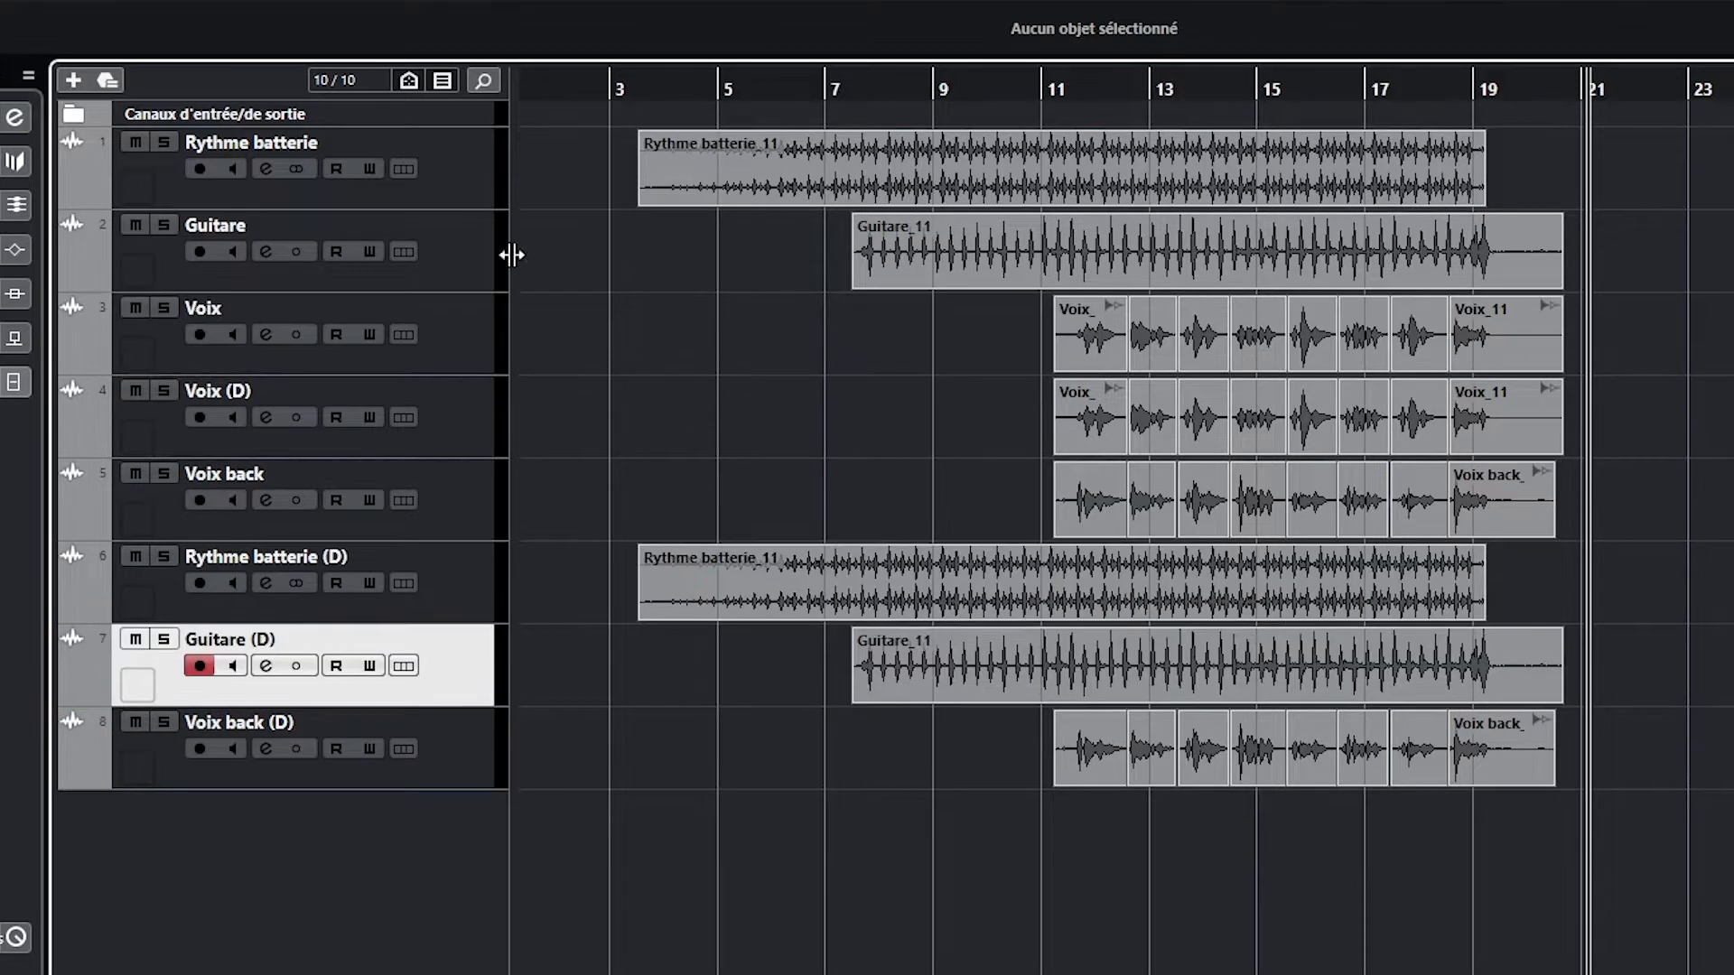
pyautogui.moveTo(462, 440); pyautogui.dragTo(470, 668)
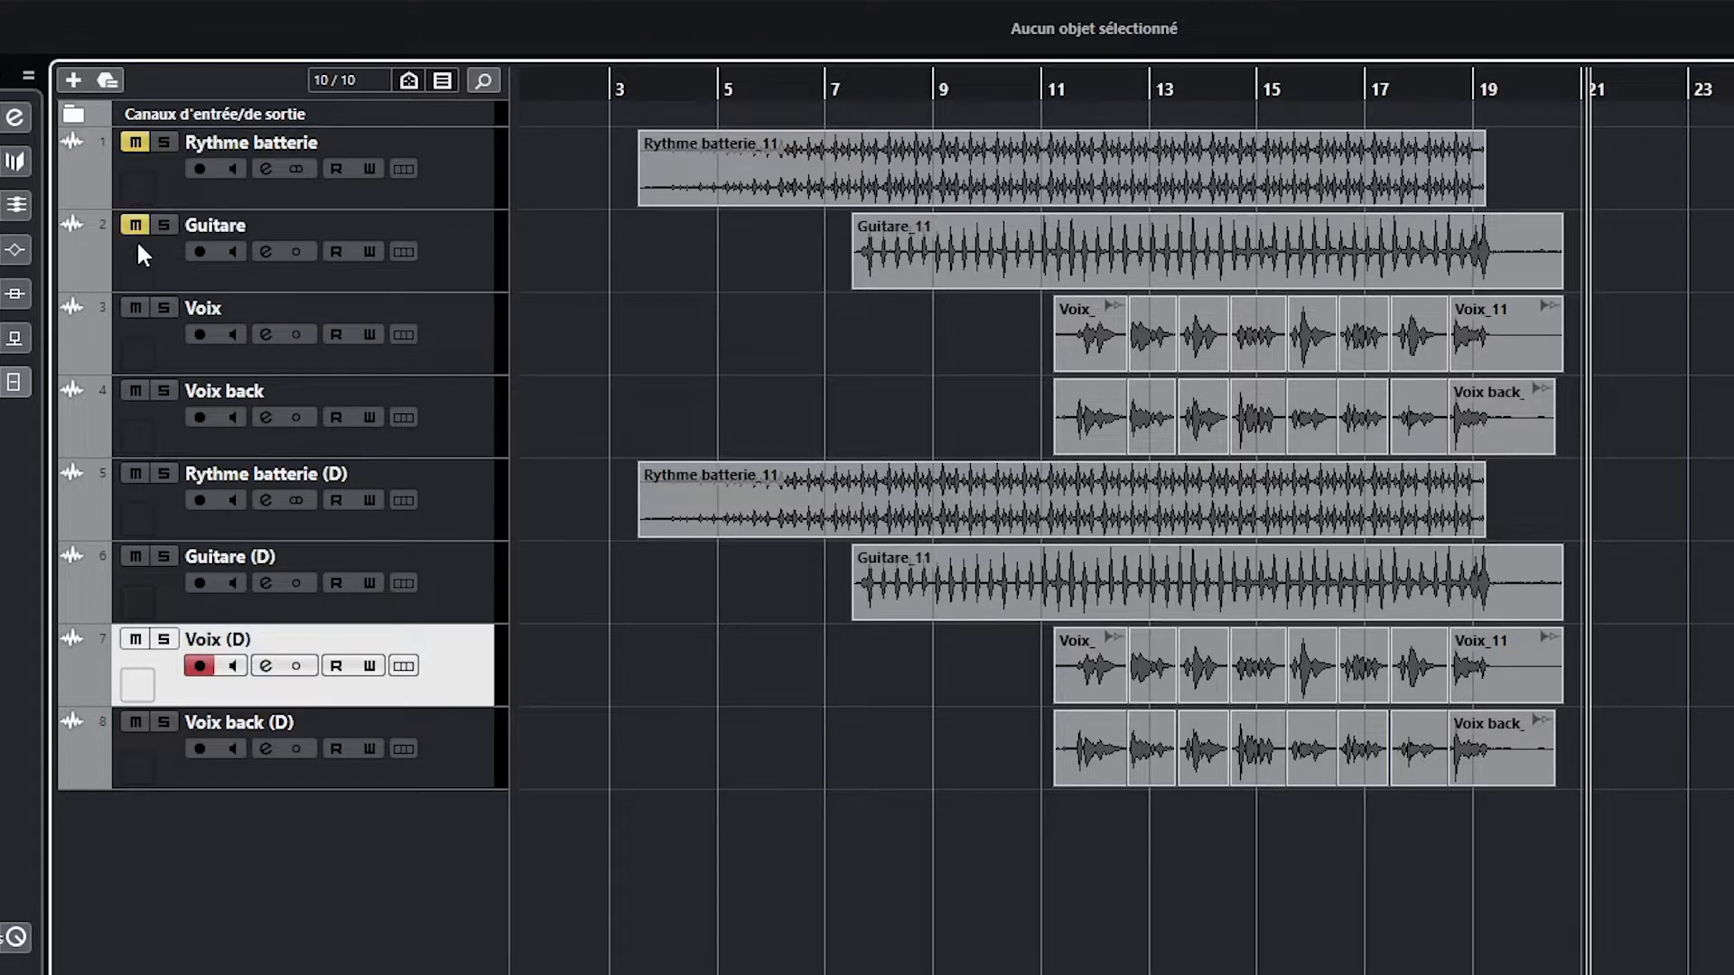
# Mute the four original tracks and remove the fade-in from the Rythme batterie (D) event.
pyautogui.click(134, 308)
pyautogui.click(135, 390)
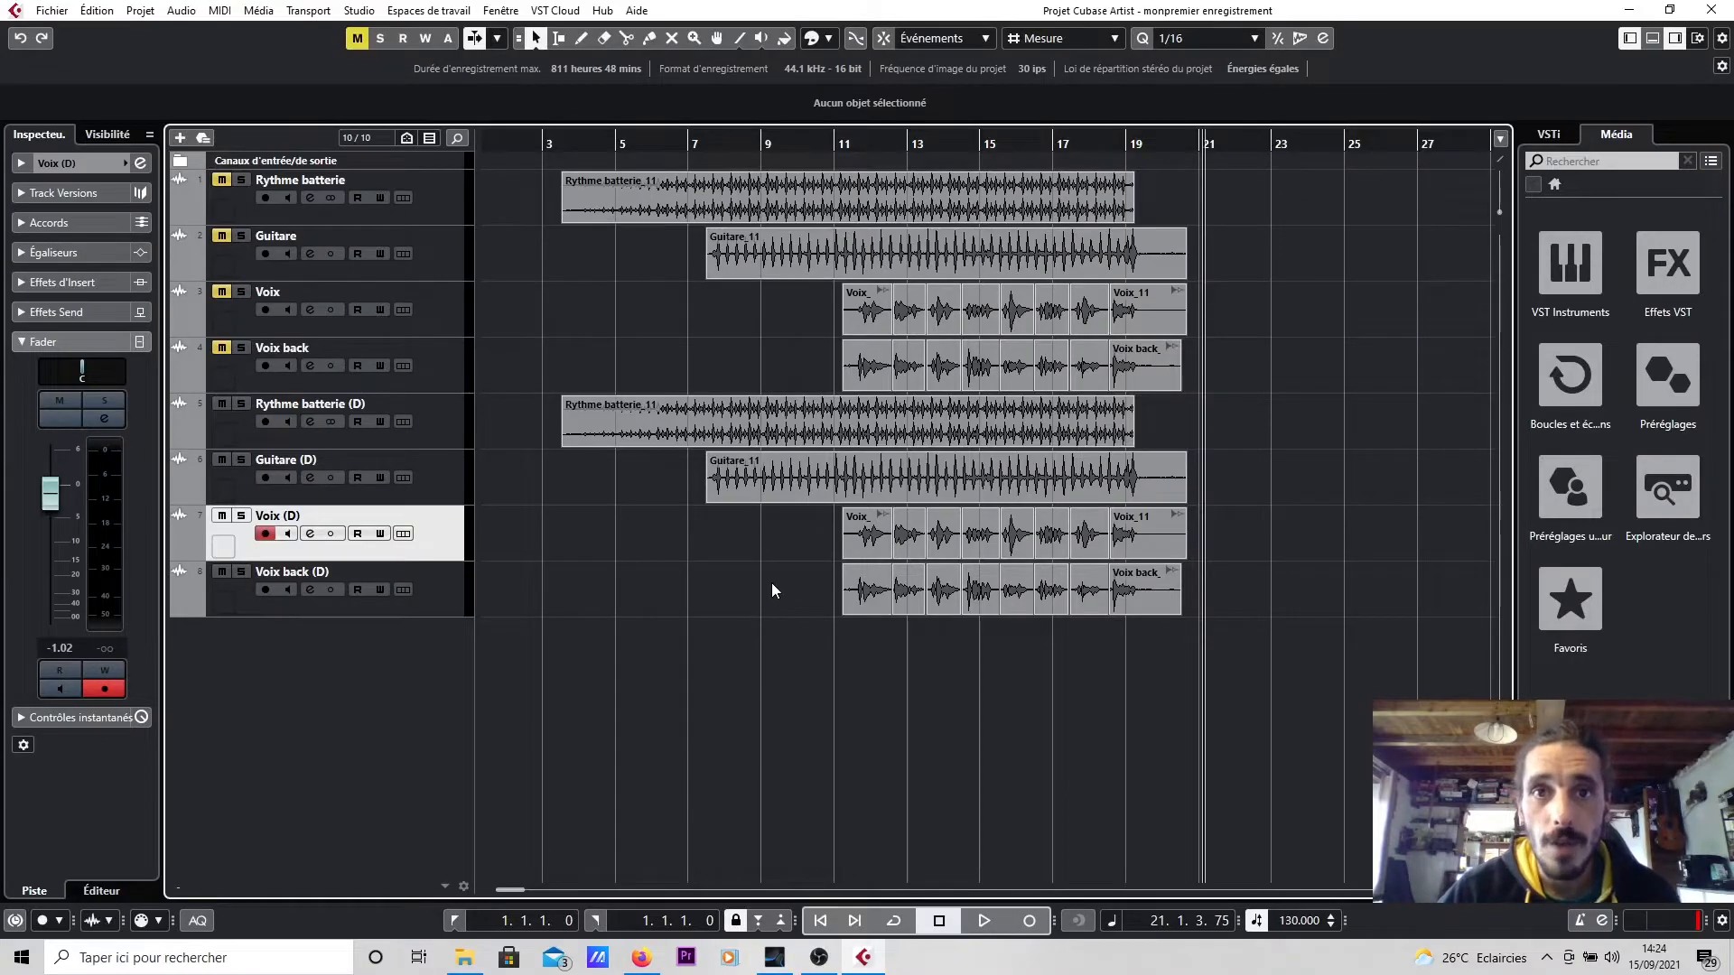
pyautogui.moveTo(563, 400); pyautogui.dragTo(754, 400)
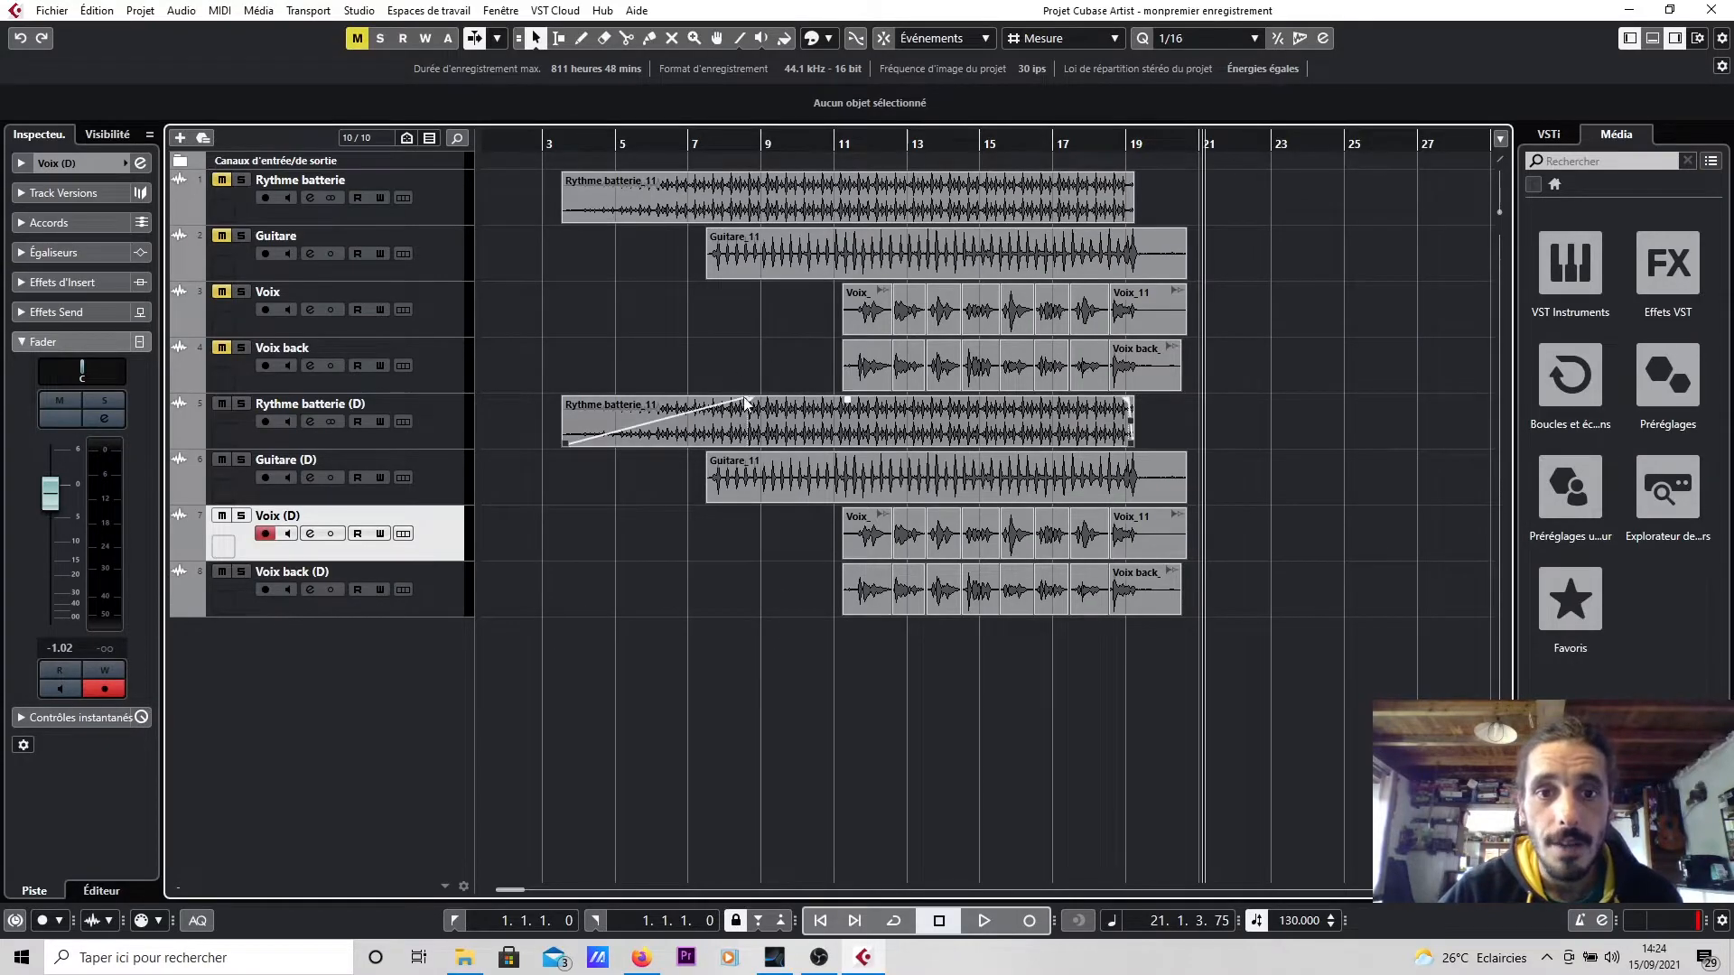
pyautogui.click(748, 406)
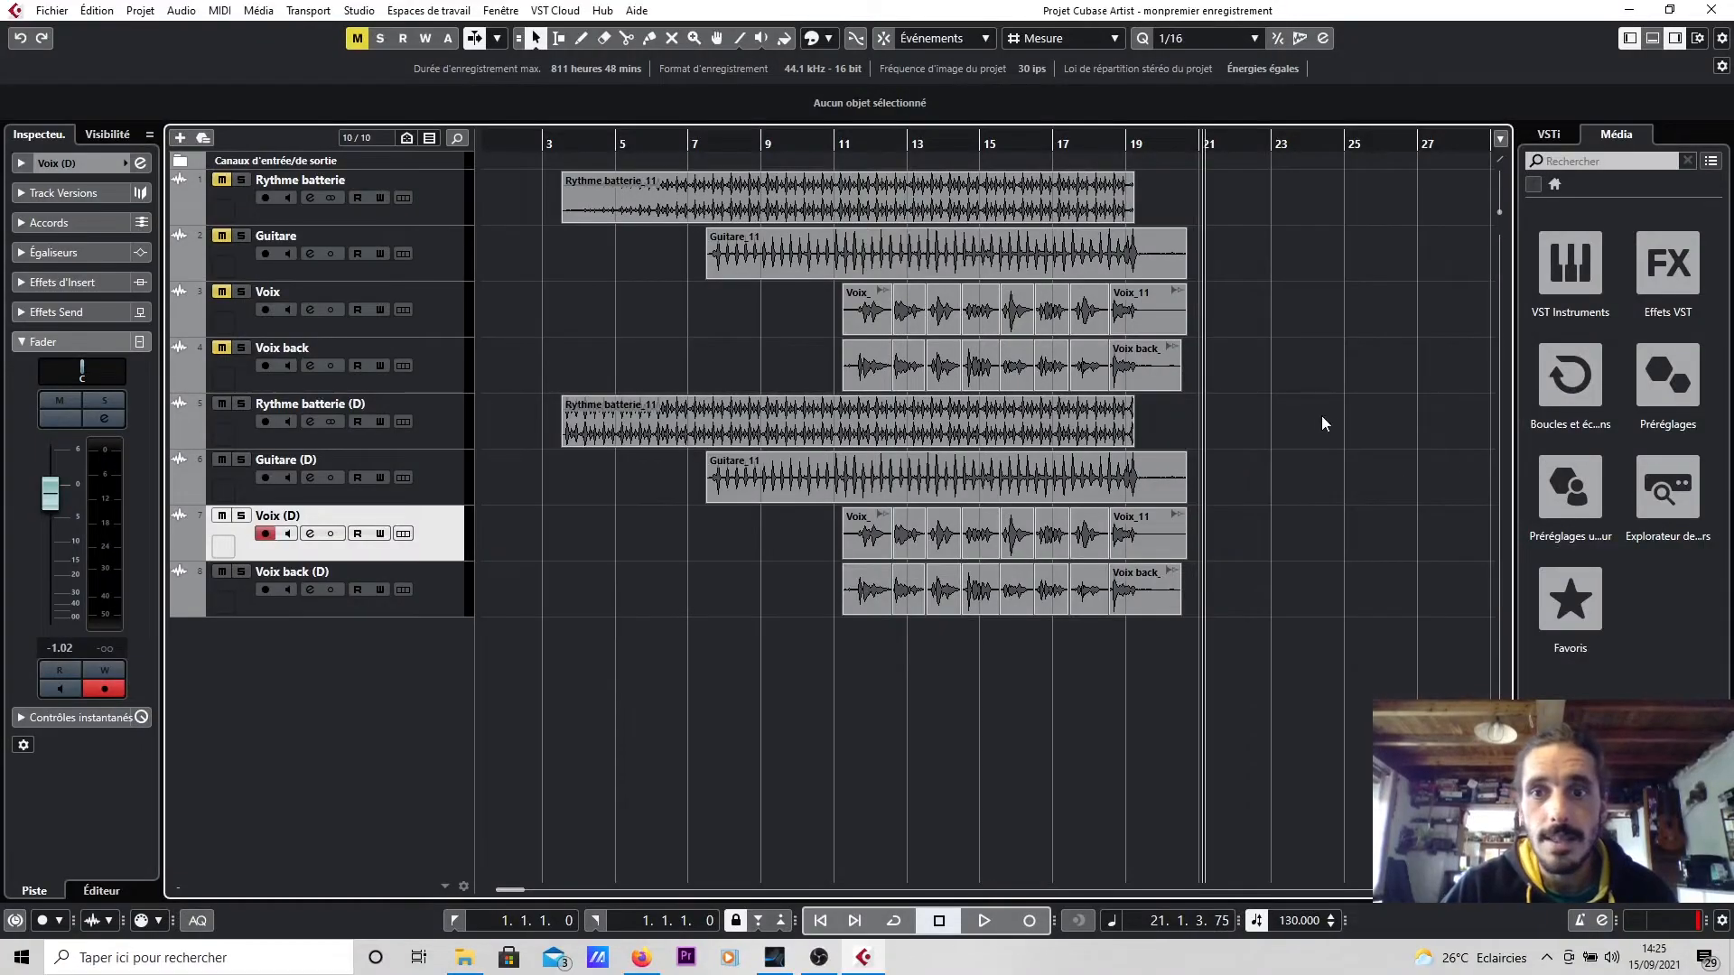
# Shift all events on the duplicated tracks earlier together so the first drum hit falls on bar 3.
pyautogui.moveTo(1270, 415); pyautogui.dragTo(587, 607)
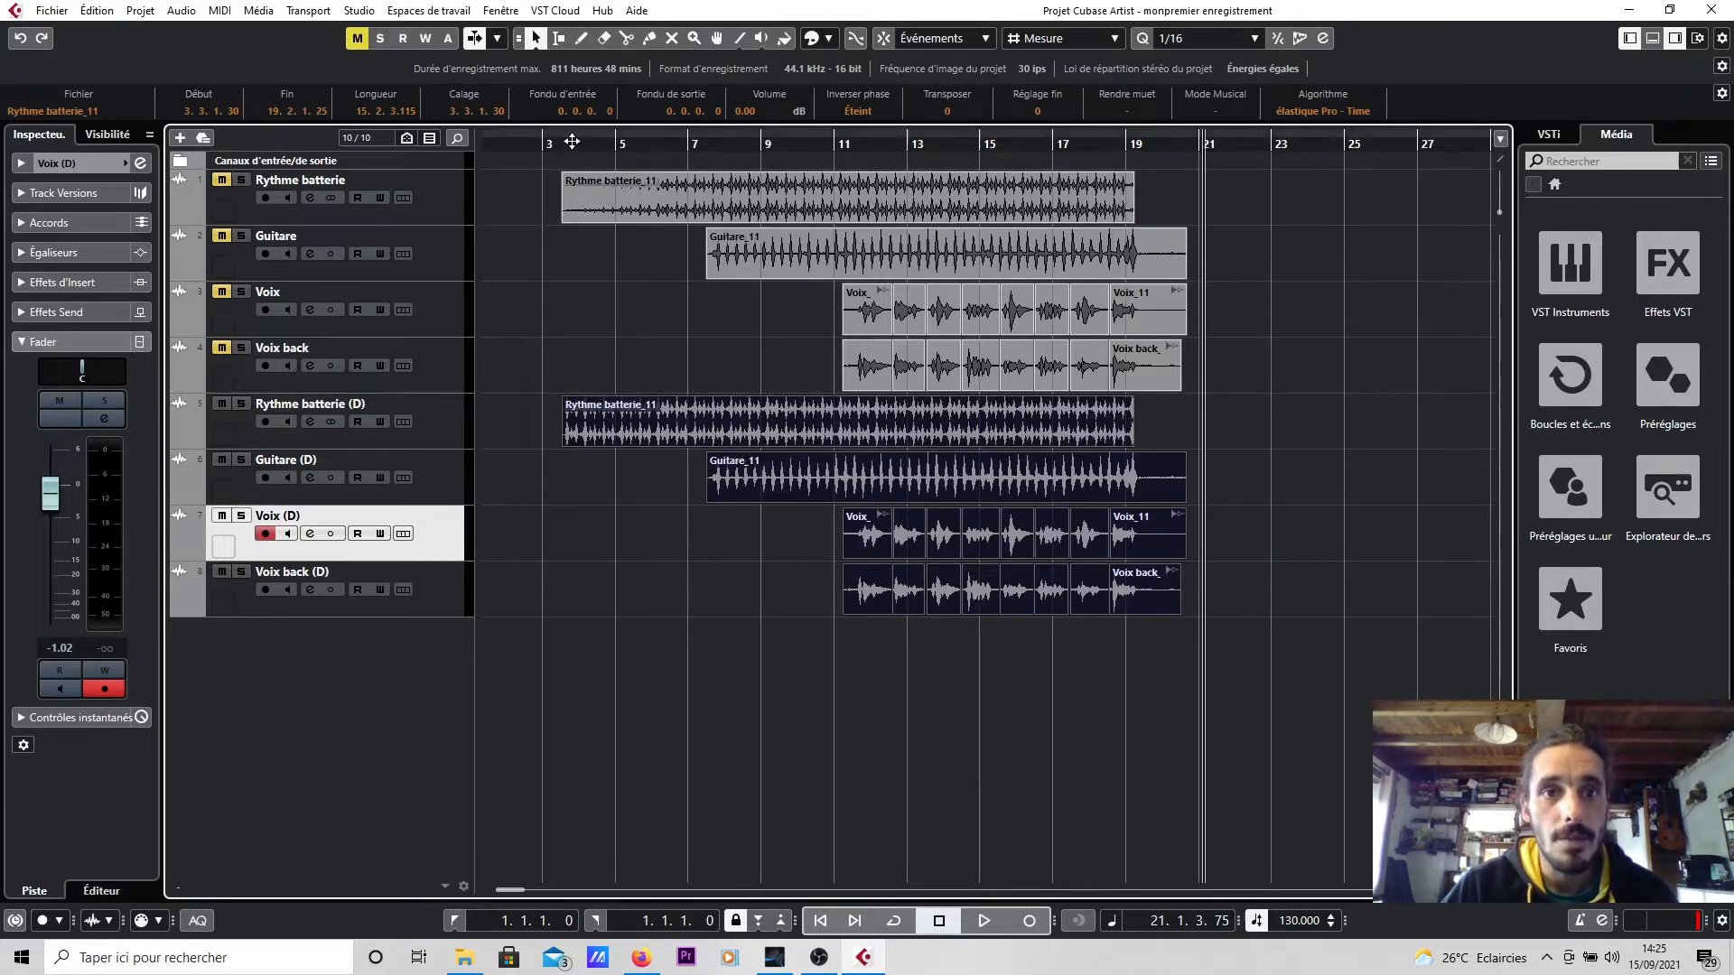
pyautogui.moveTo(564, 142); pyautogui.dragTo(533, 192)
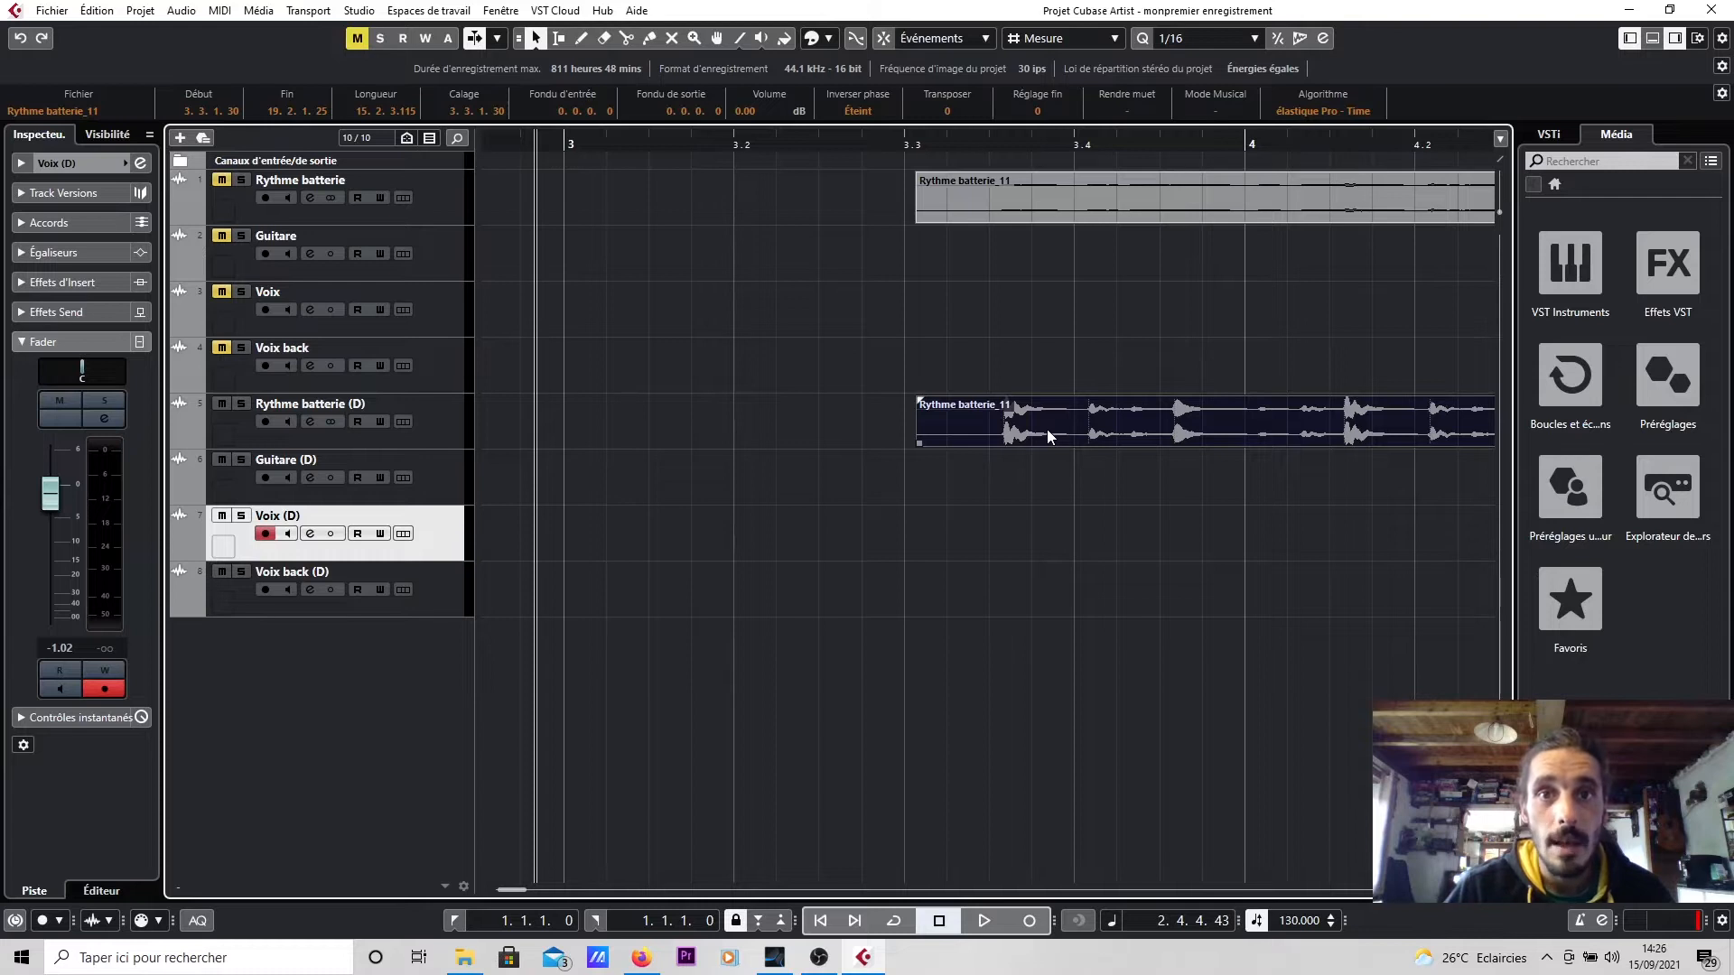
pyautogui.moveTo(1046, 428); pyautogui.dragTo(604, 416)
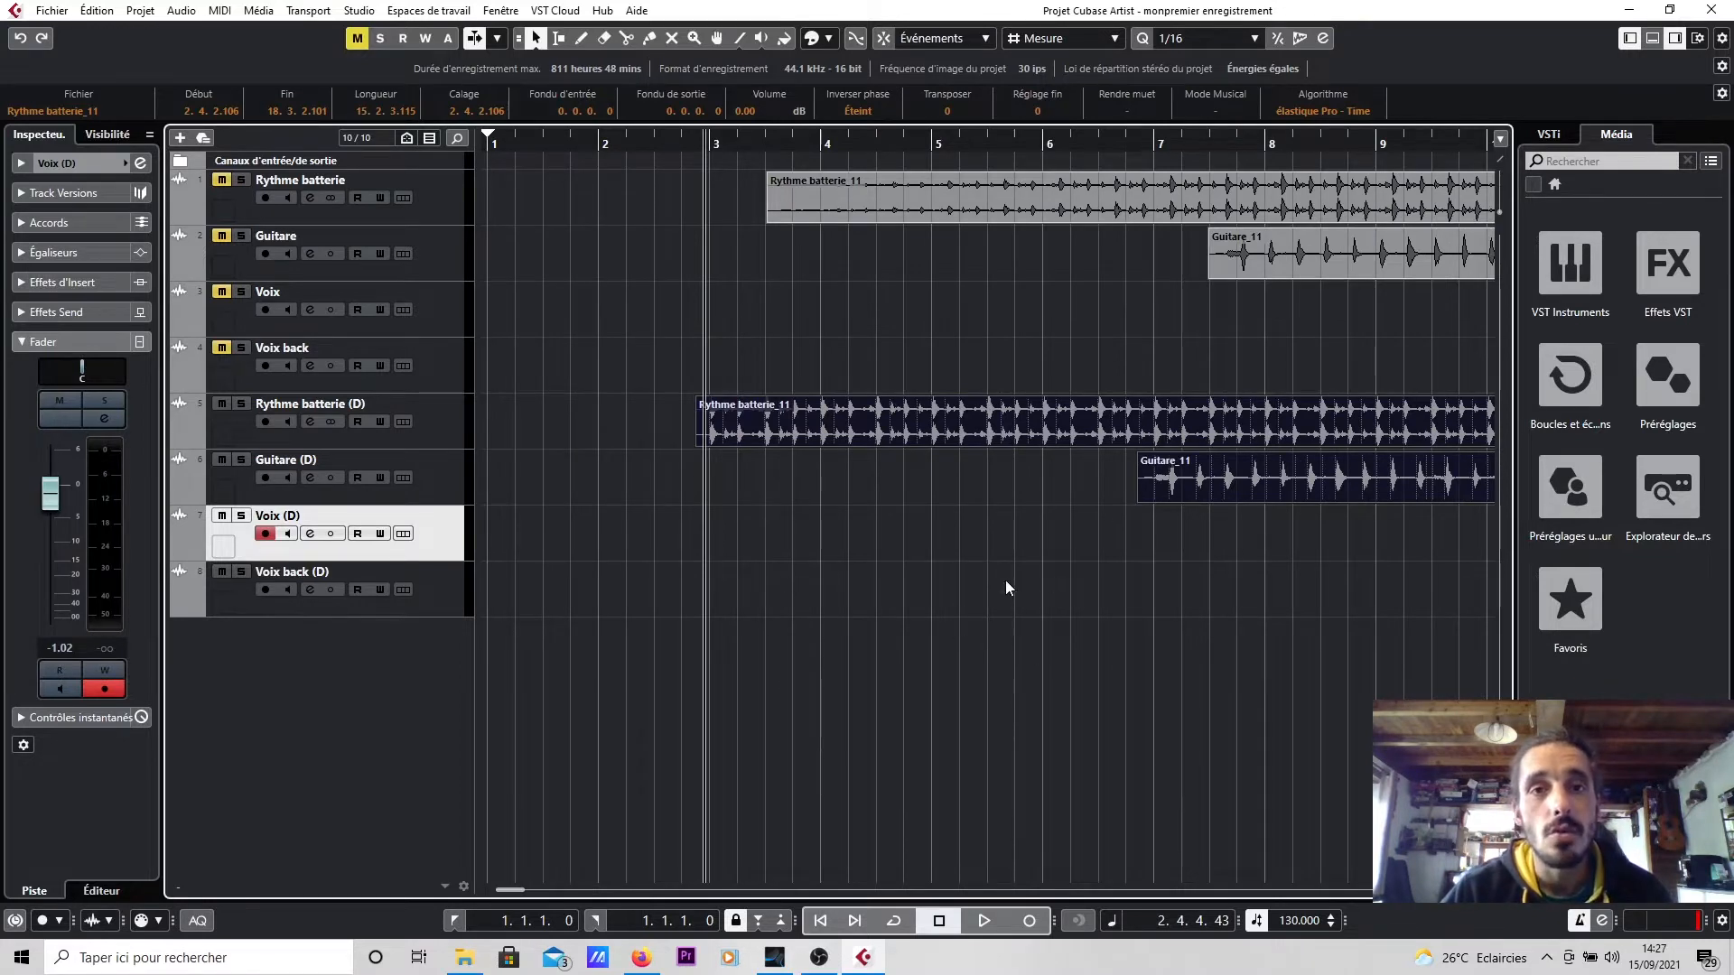
# Play back the shifted duplicates and examine how their events line up with the bar grid around bar 11.
pyautogui.press('space')
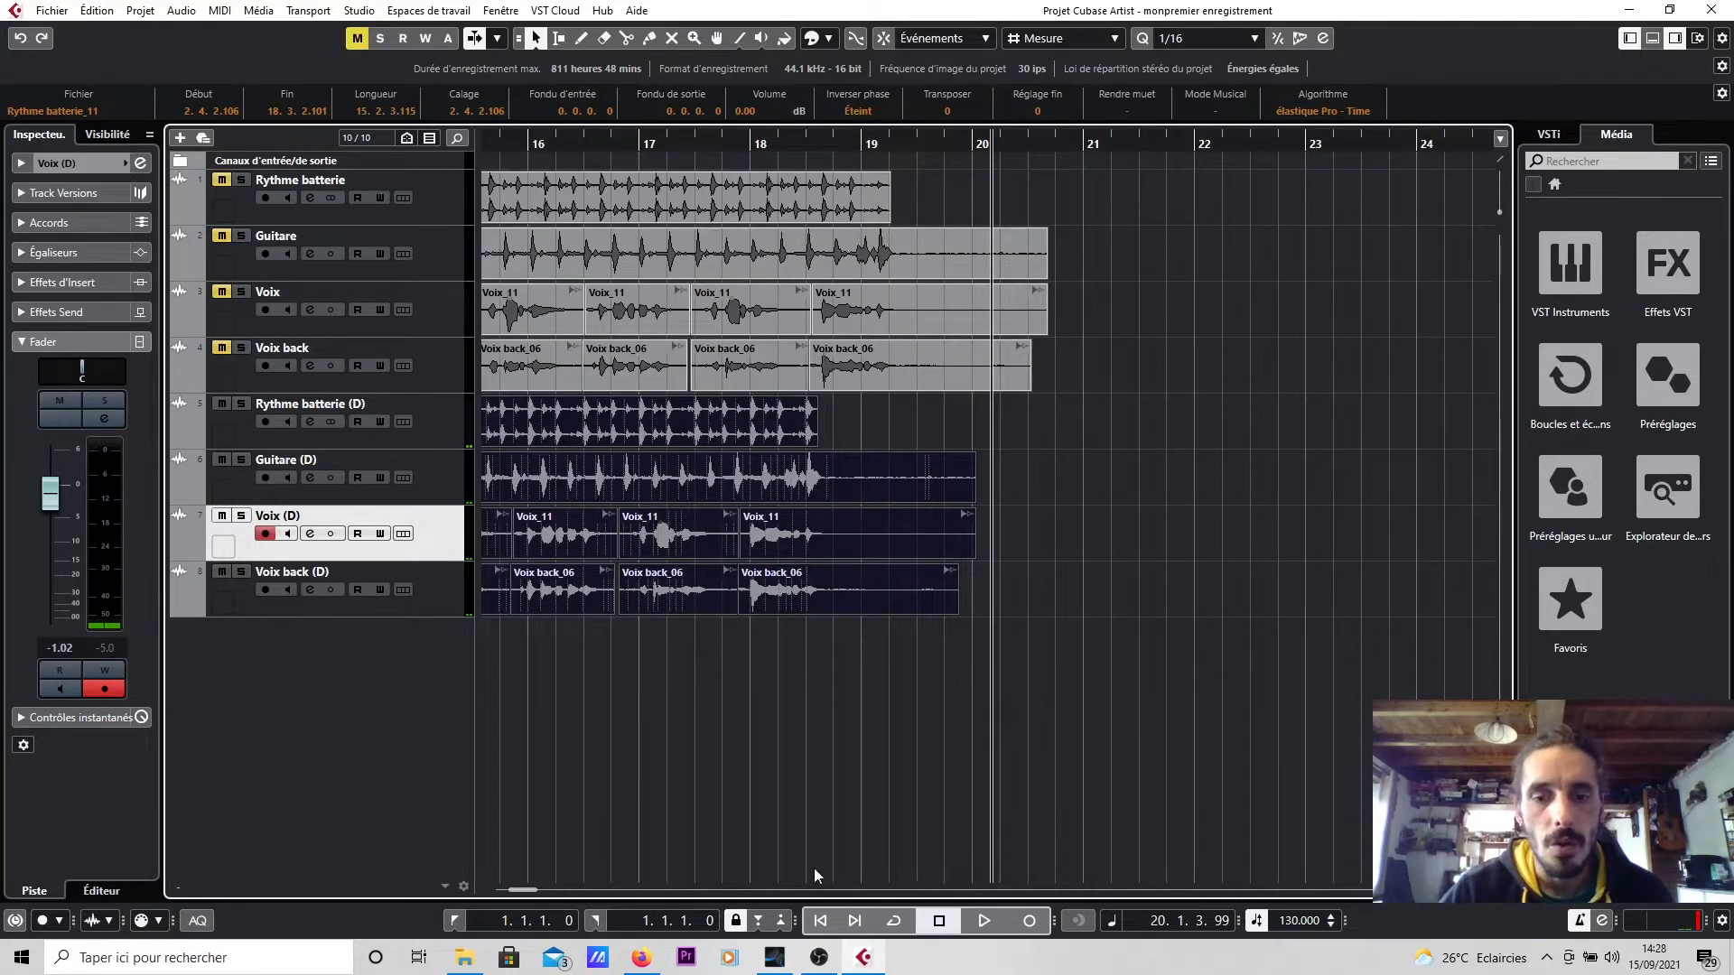
pyautogui.moveTo(530, 891); pyautogui.dragTo(524, 890)
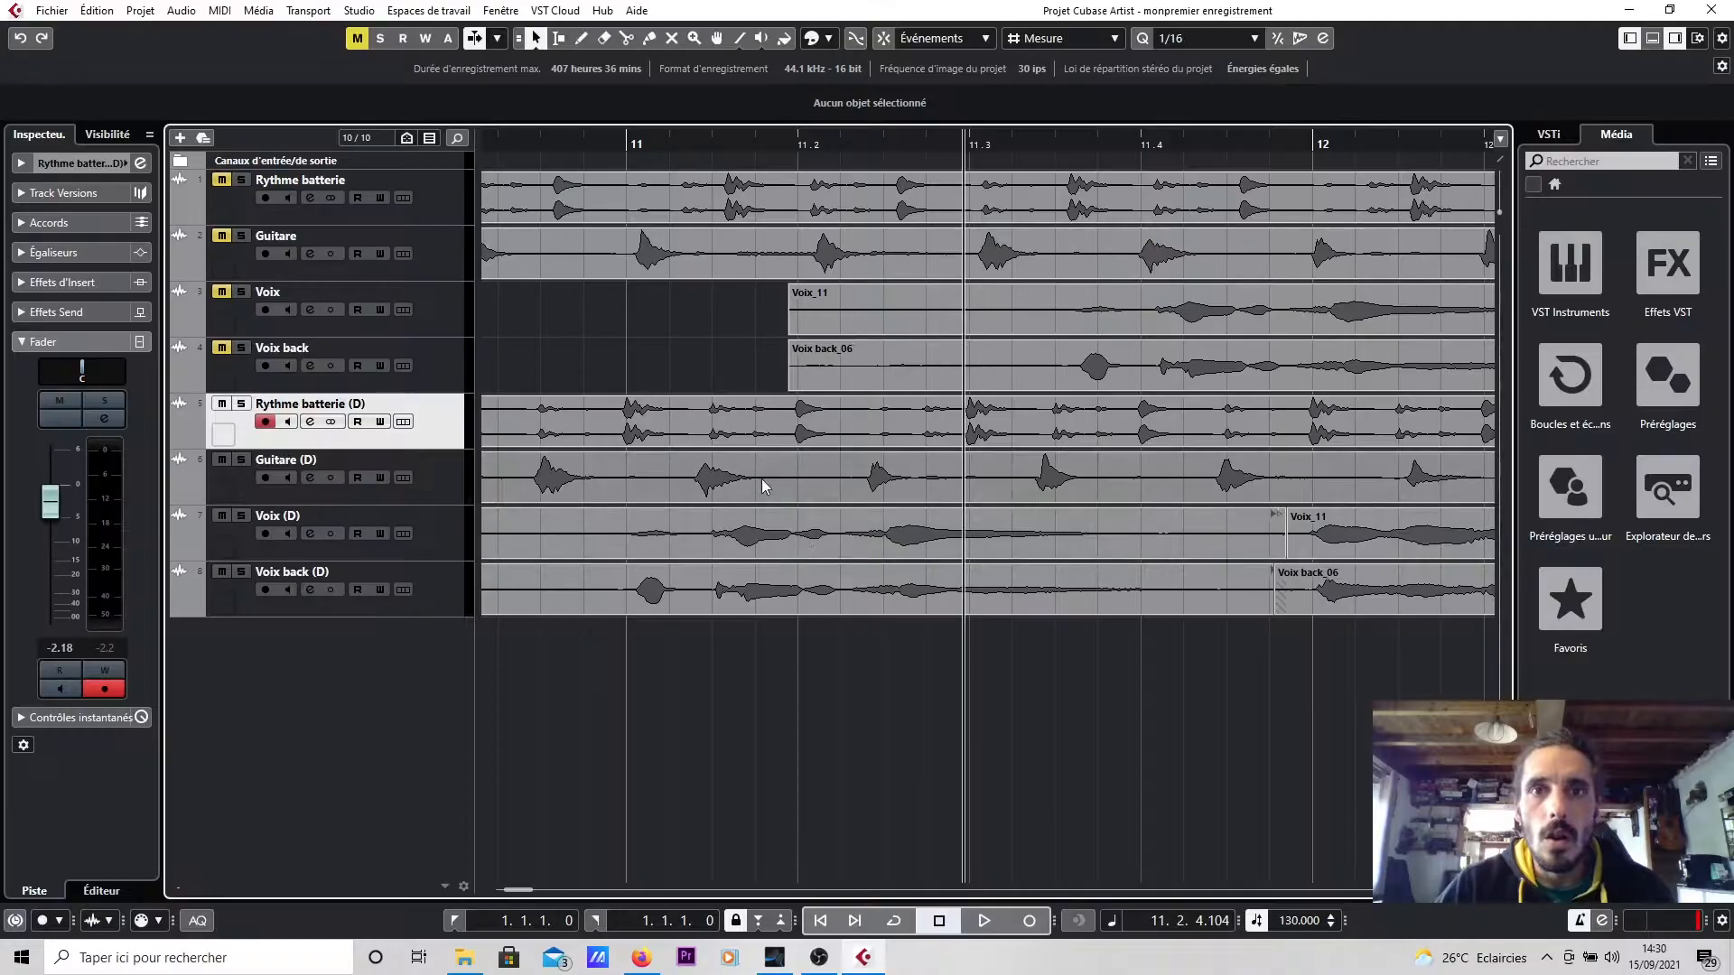
pyautogui.moveTo(674, 377); pyautogui.dragTo(727, 488)
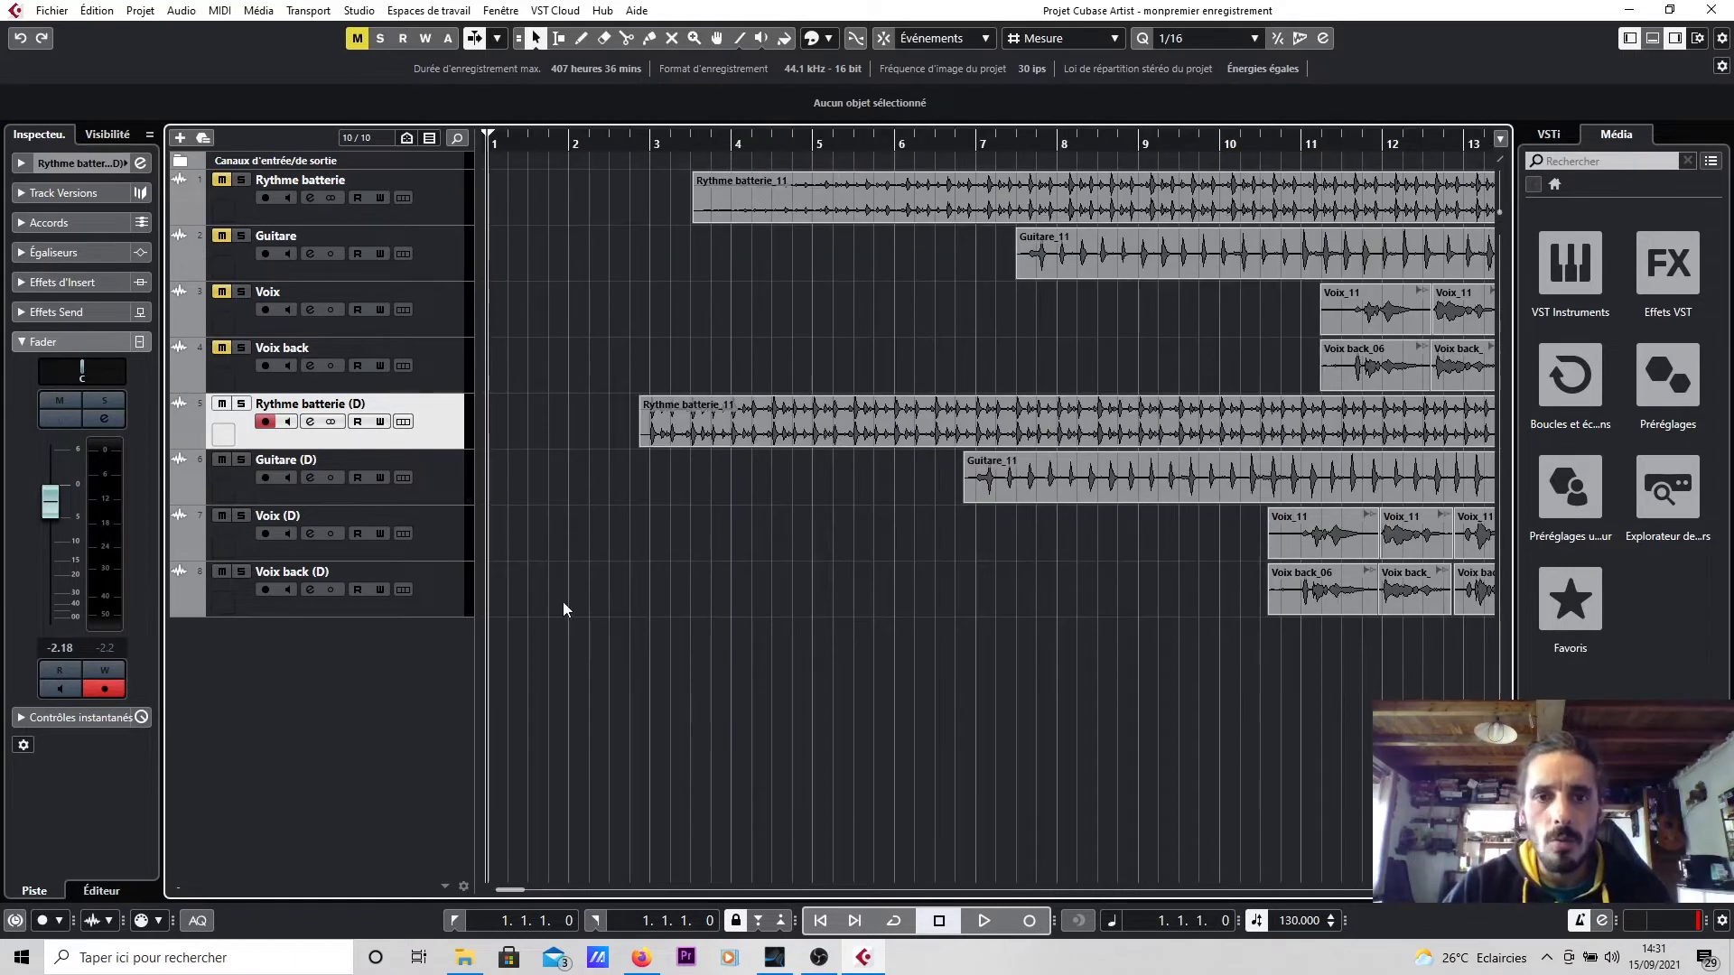
# Solo the Rythme batterie (D) track and play it from just before bar 3 to about bar 7.
pyautogui.click(241, 406)
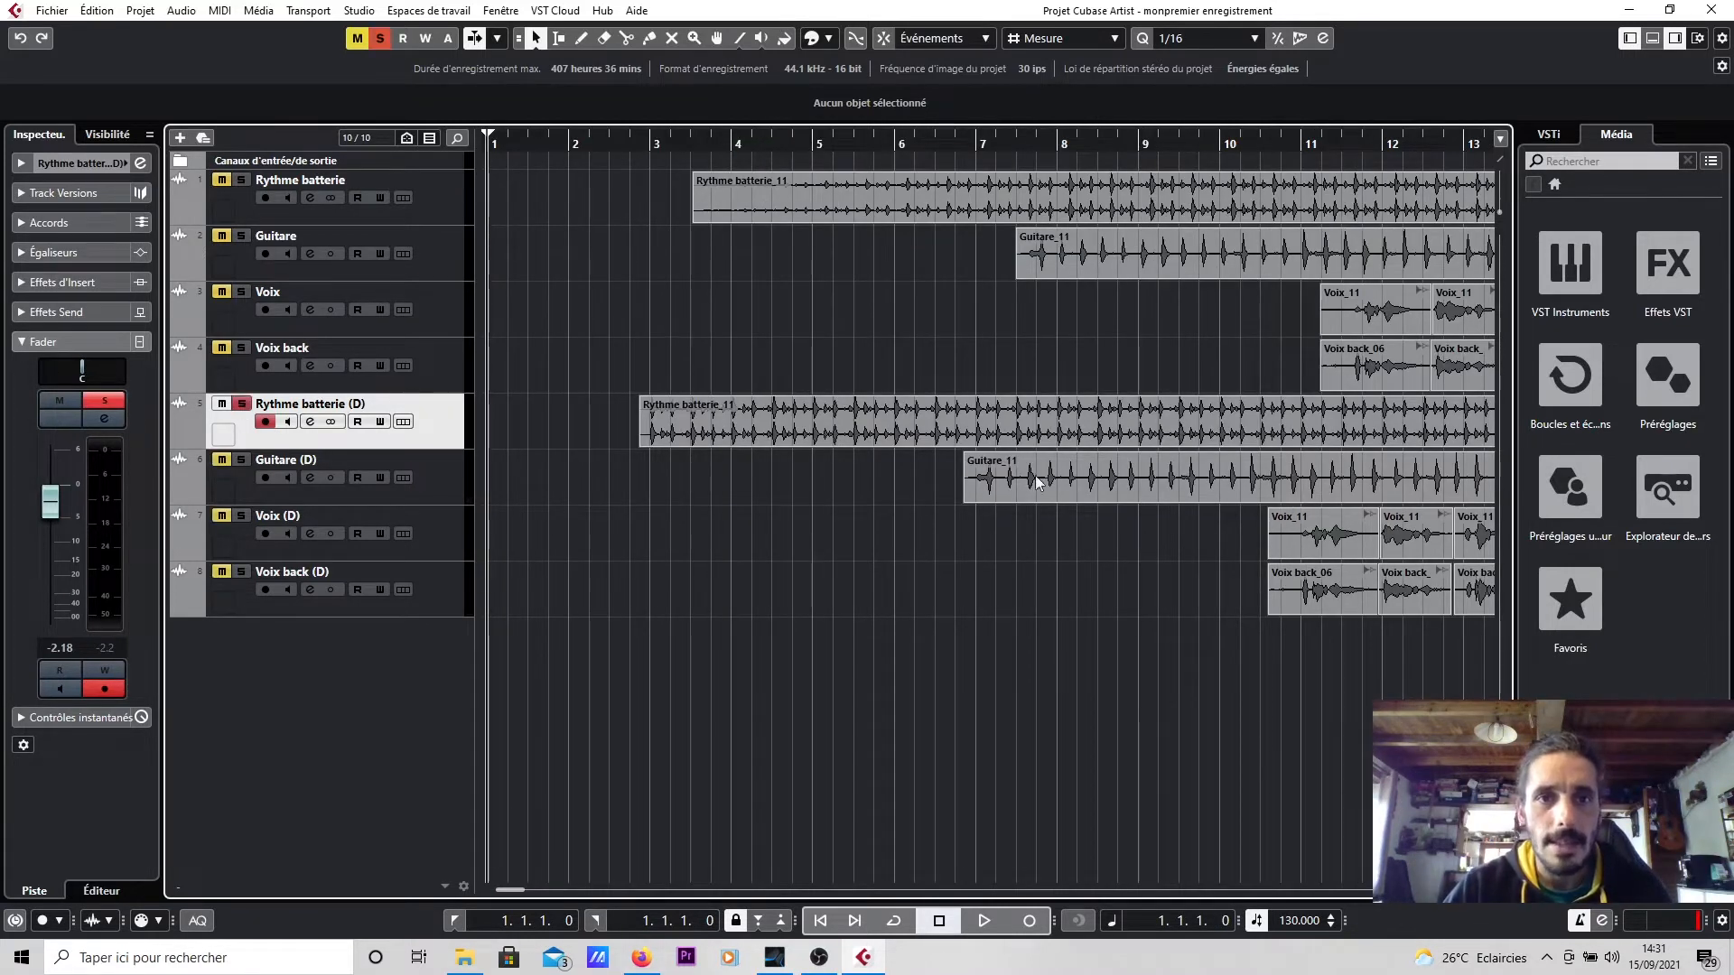
pyautogui.moveTo(648, 140); pyautogui.dragTo(647, 158)
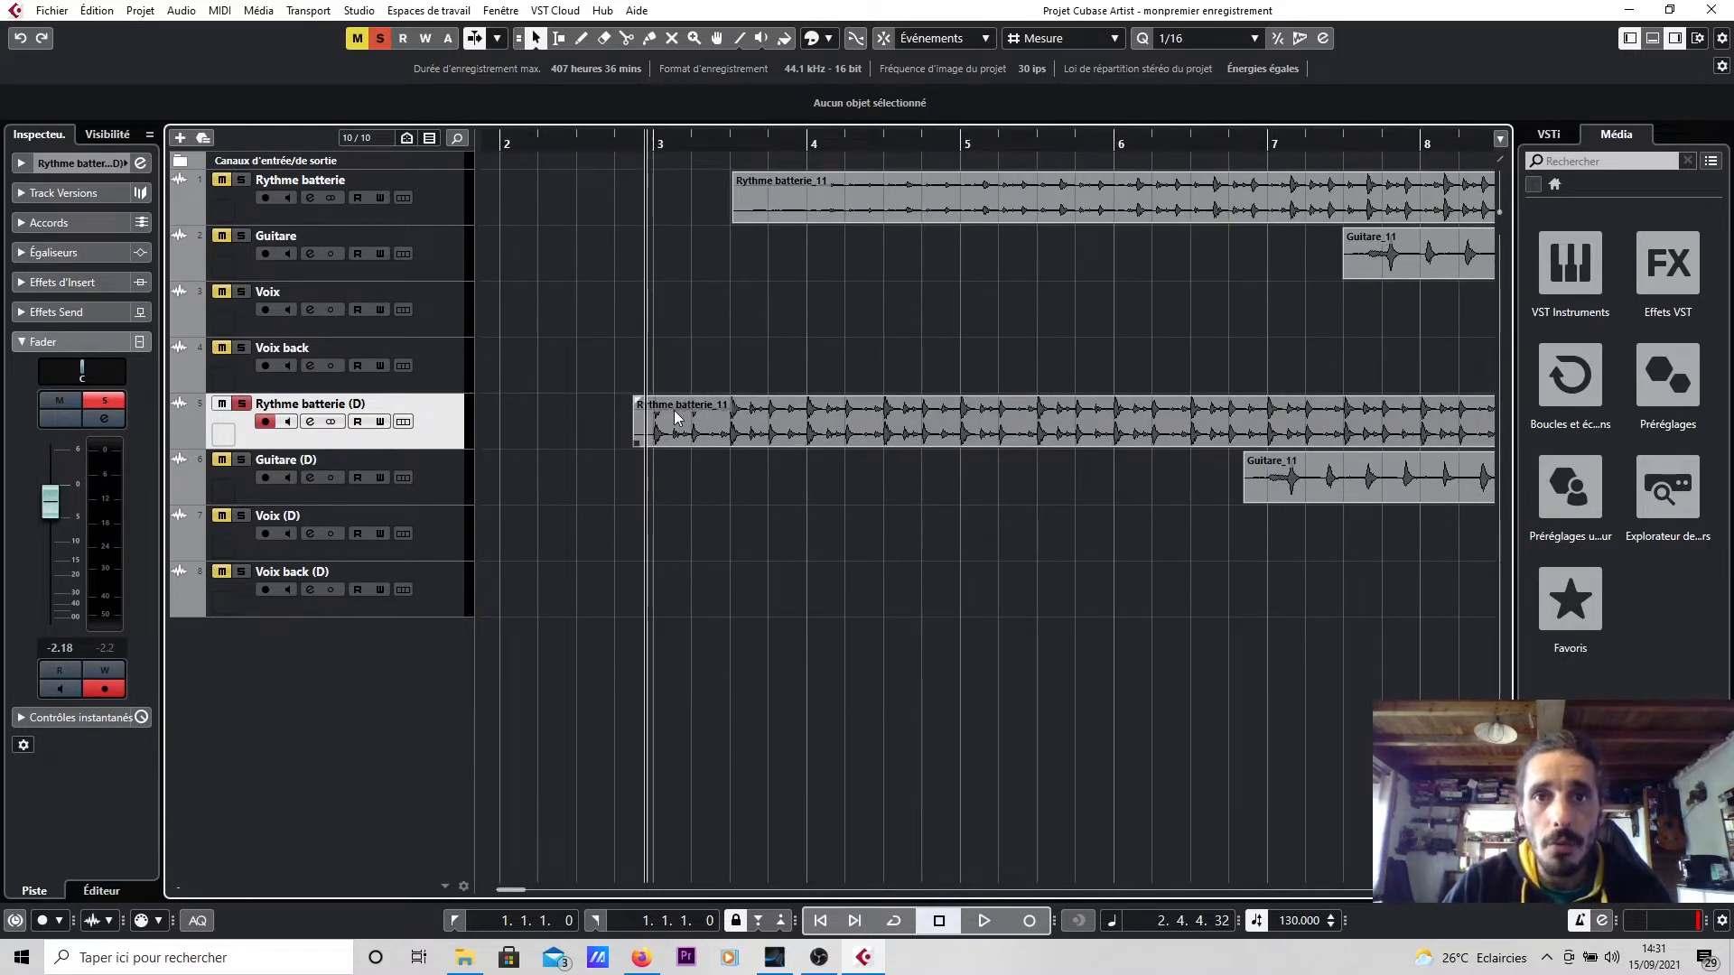
pyautogui.press('space')
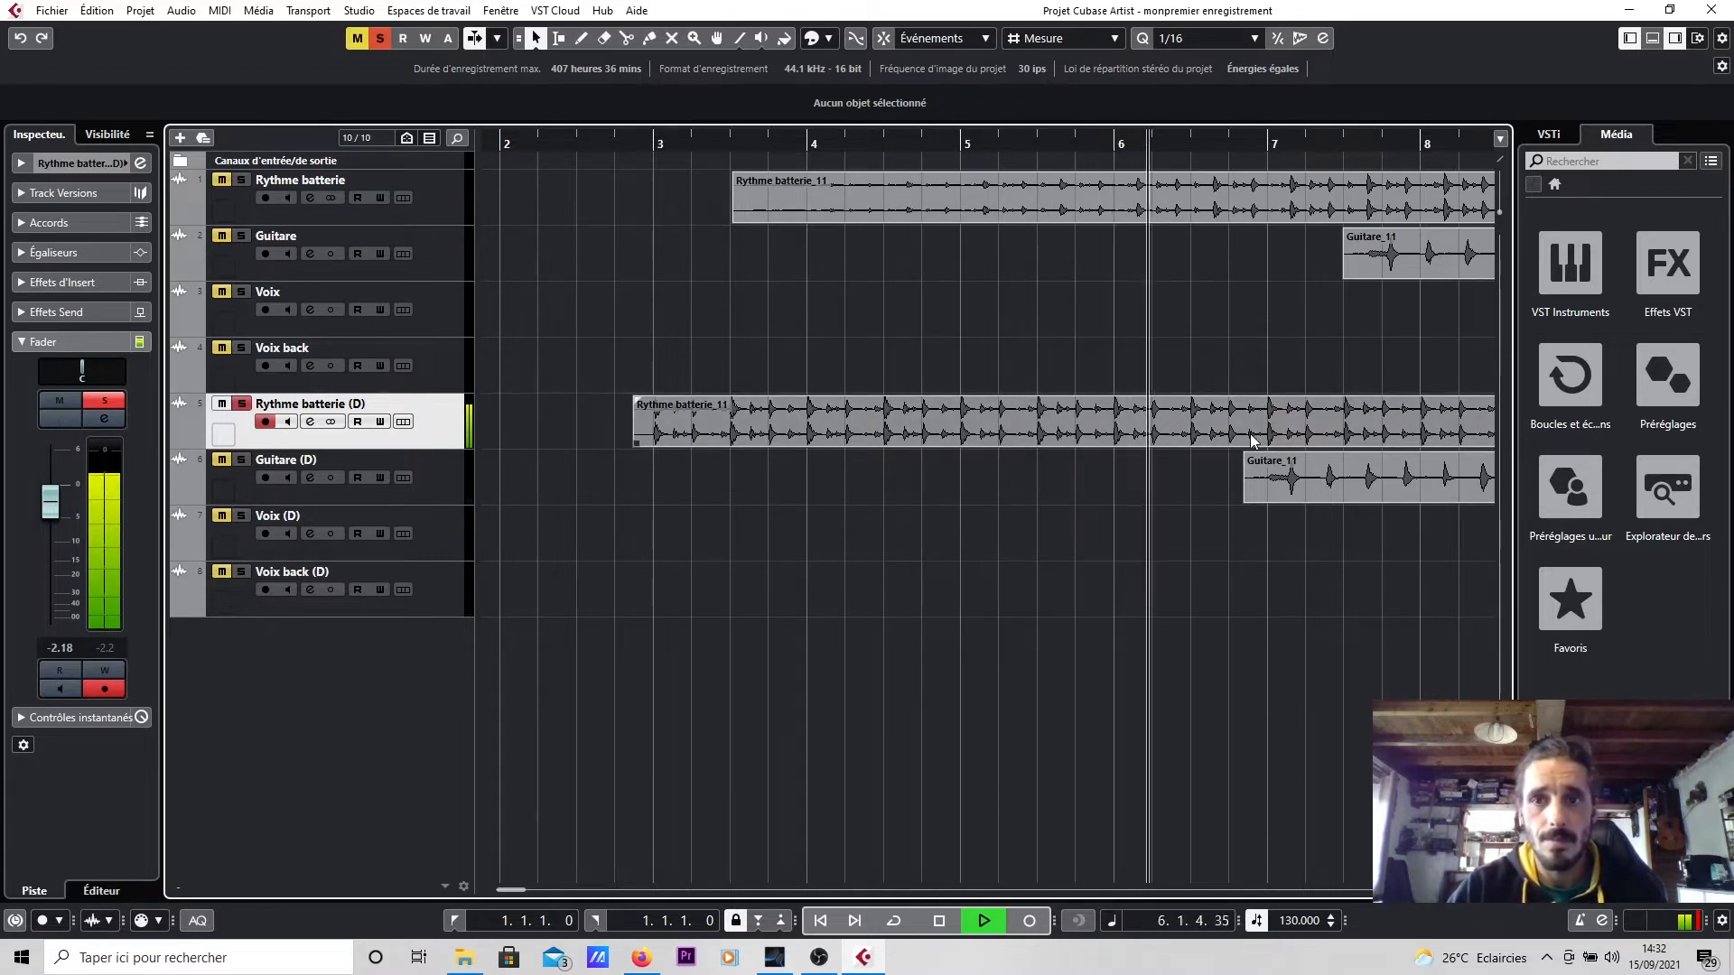
pyautogui.press('space')
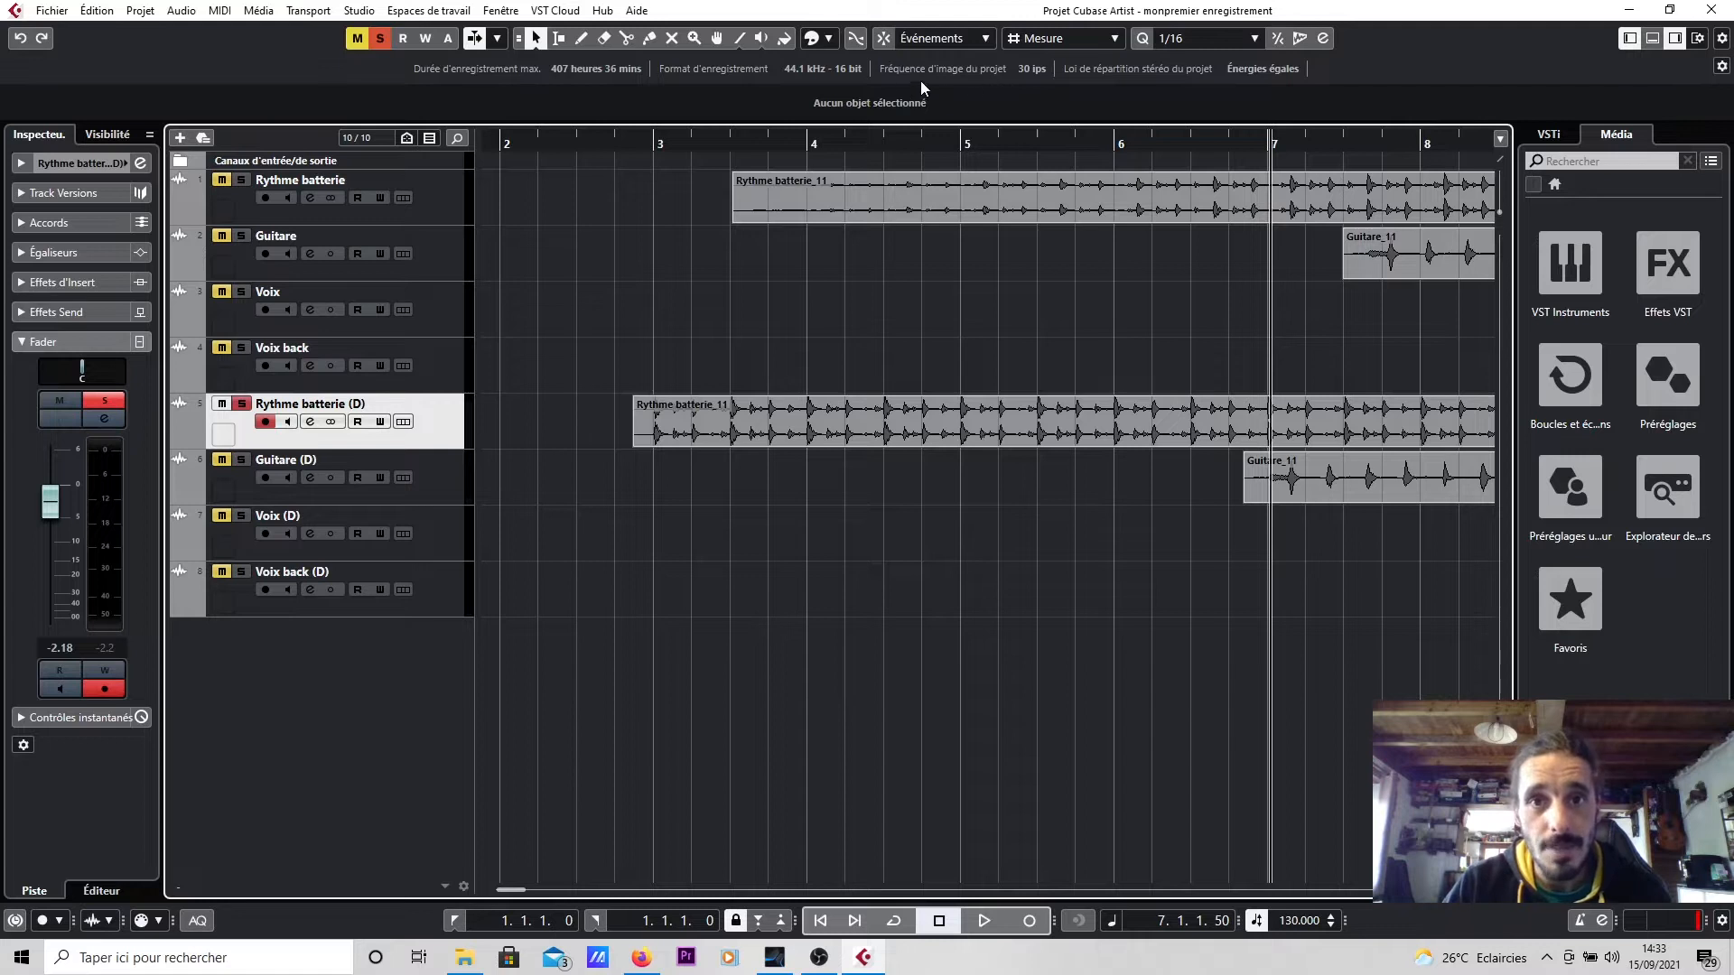
# Set the snap type to Grille and split the Rythme batterie (D) event at bar 7.
pyautogui.click(928, 38)
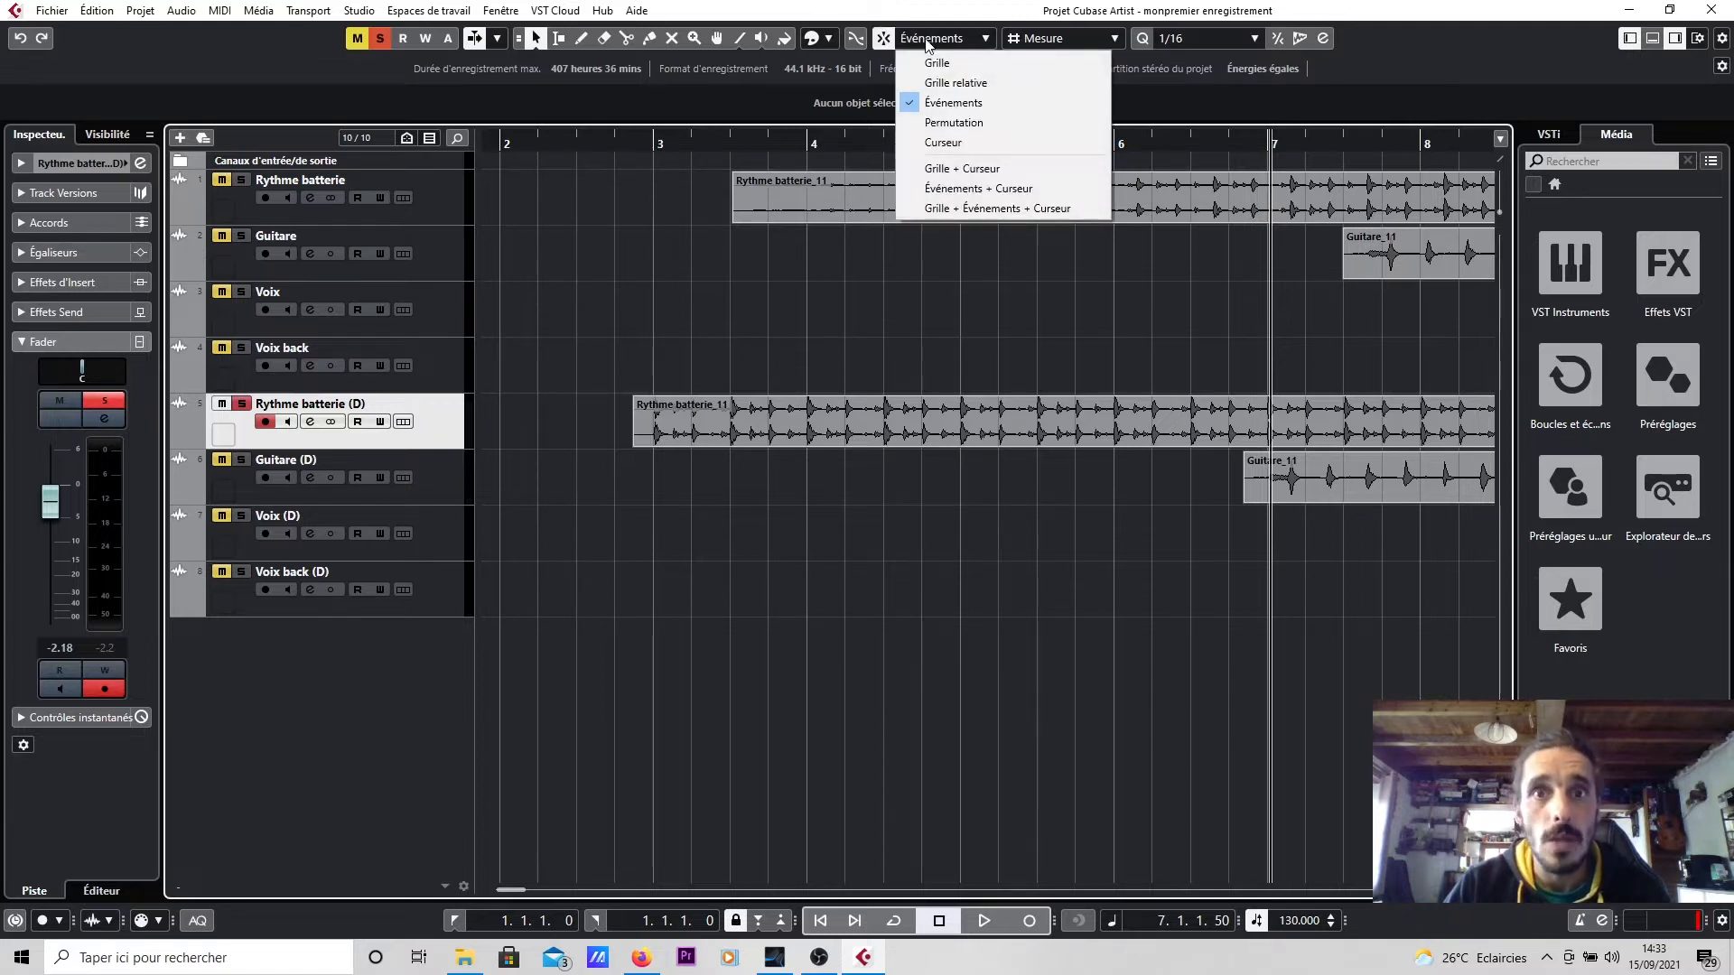
pyautogui.click(934, 65)
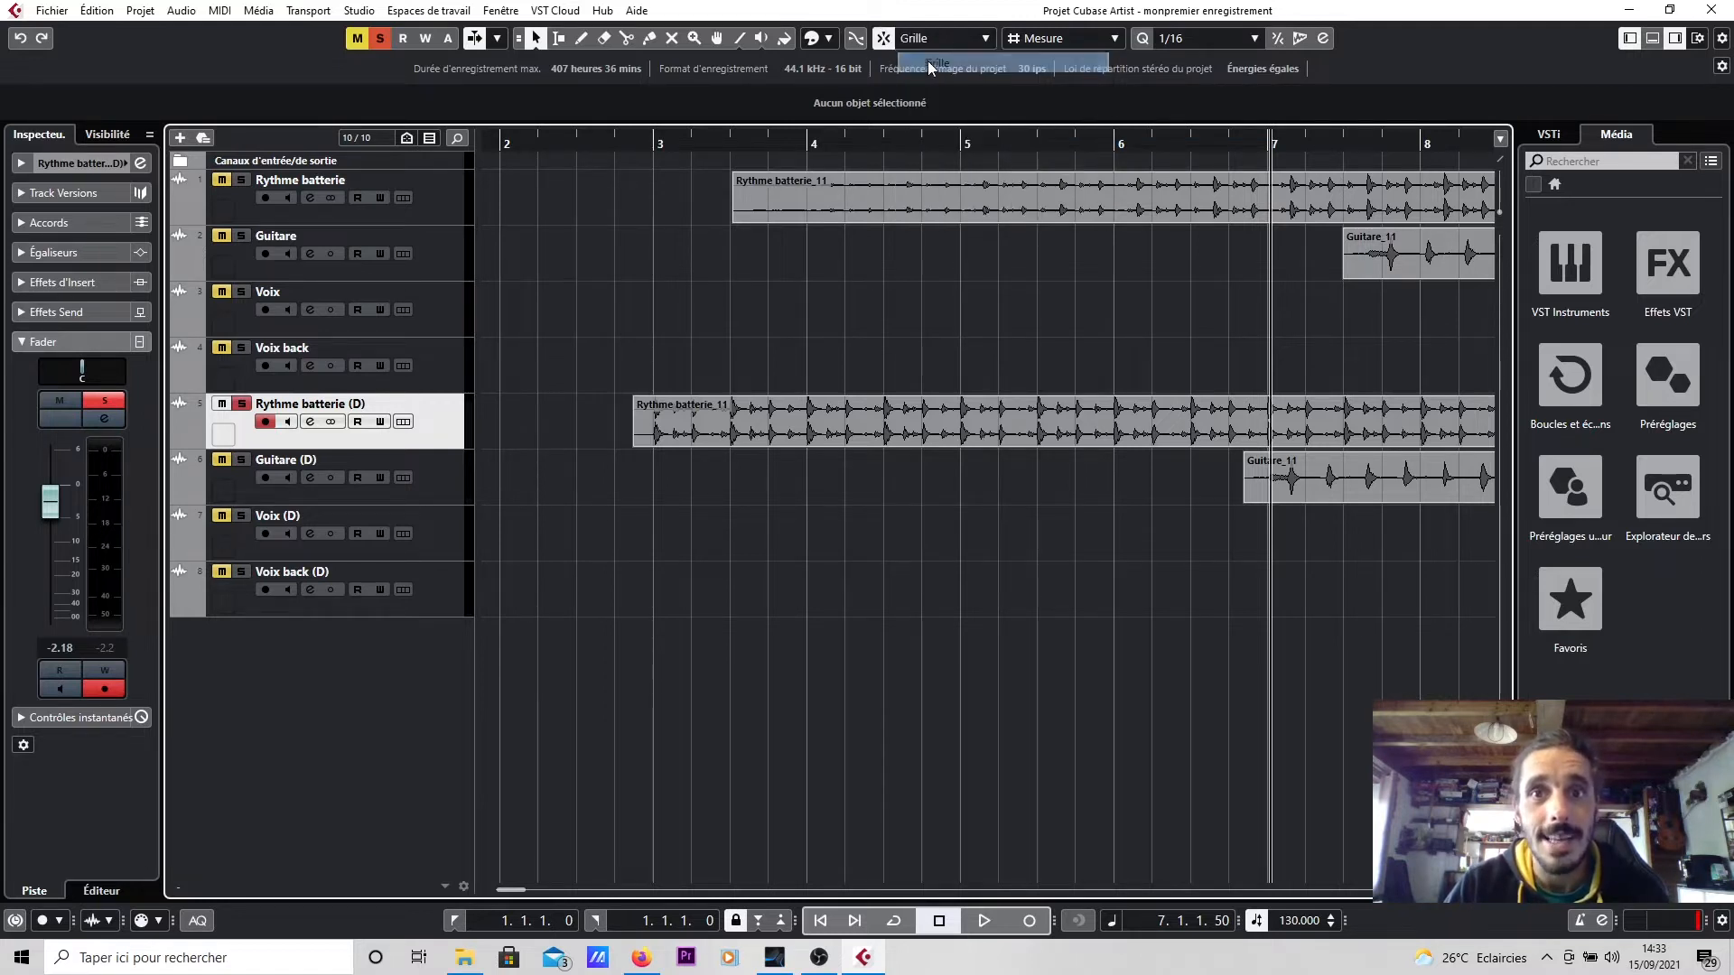
pyautogui.click(629, 37)
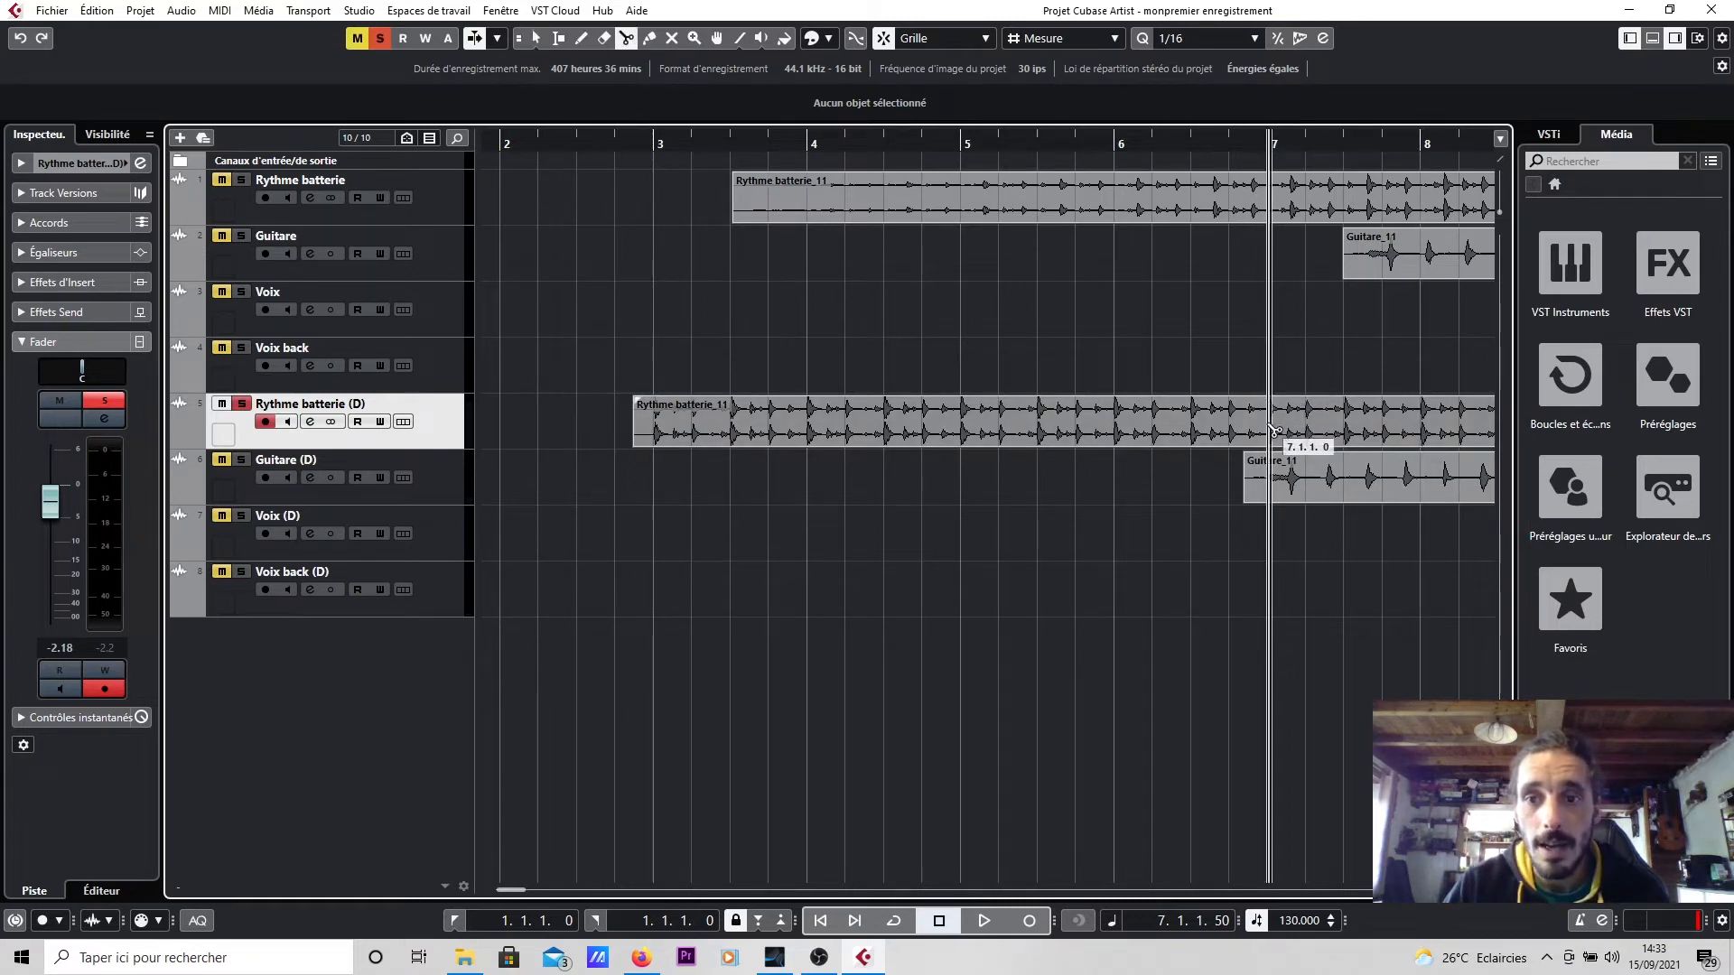
pyautogui.click(1187, 136)
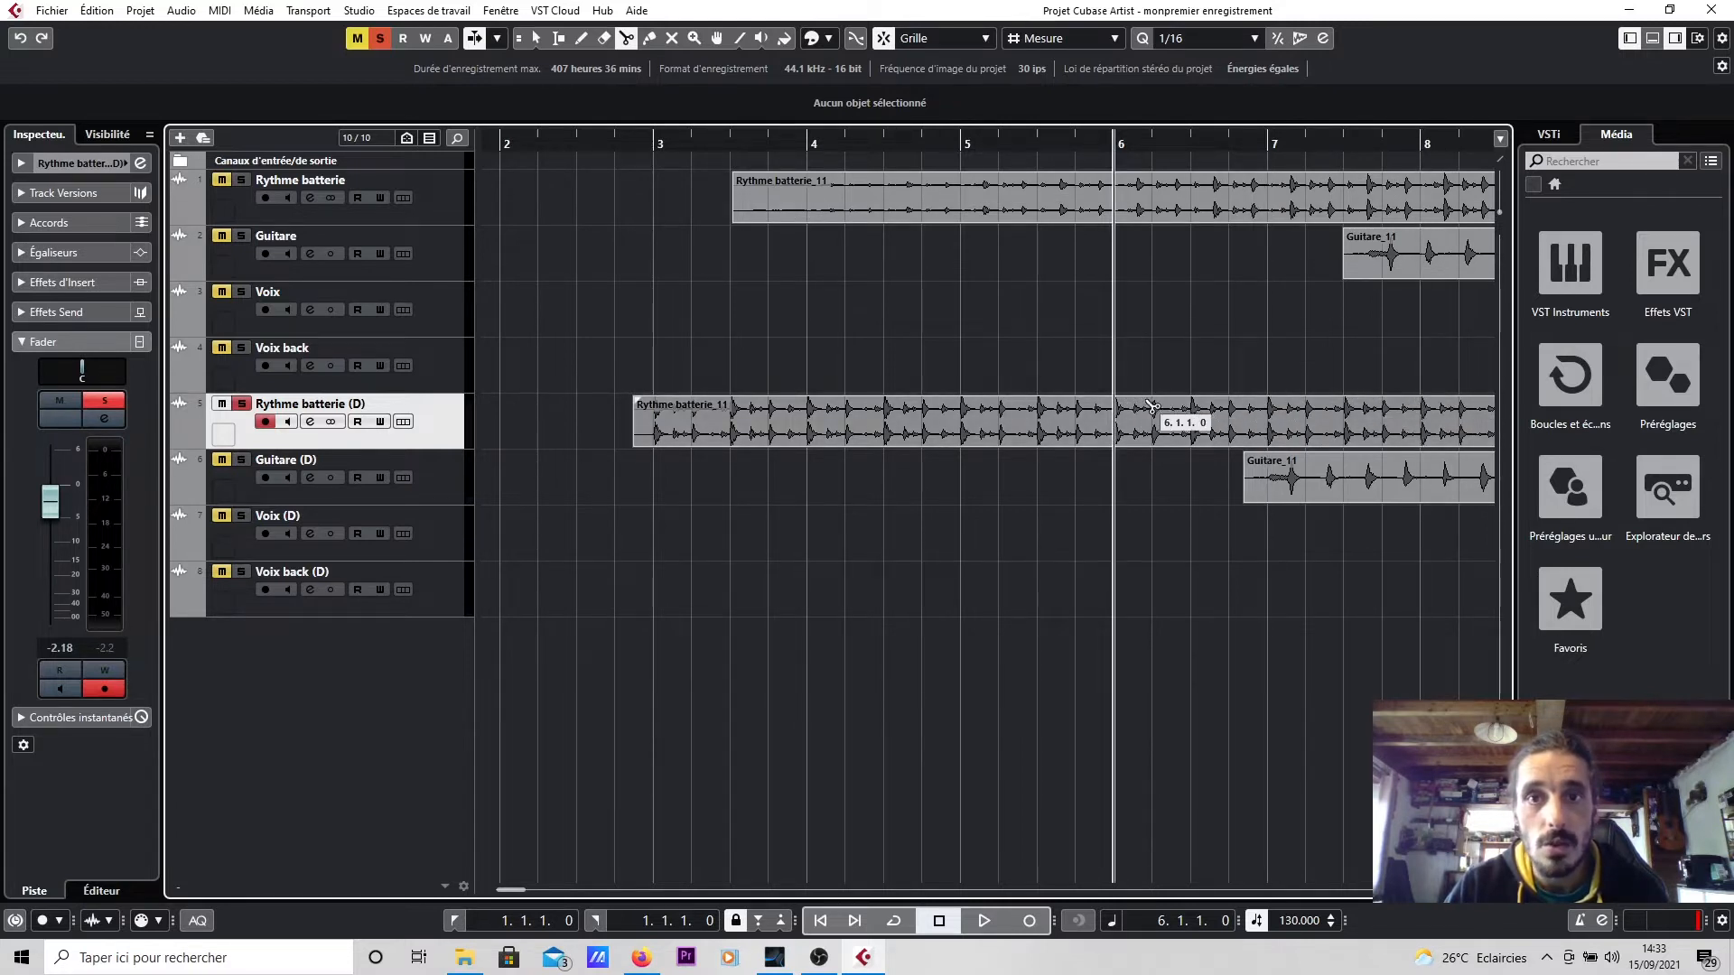
pyautogui.click(1276, 426)
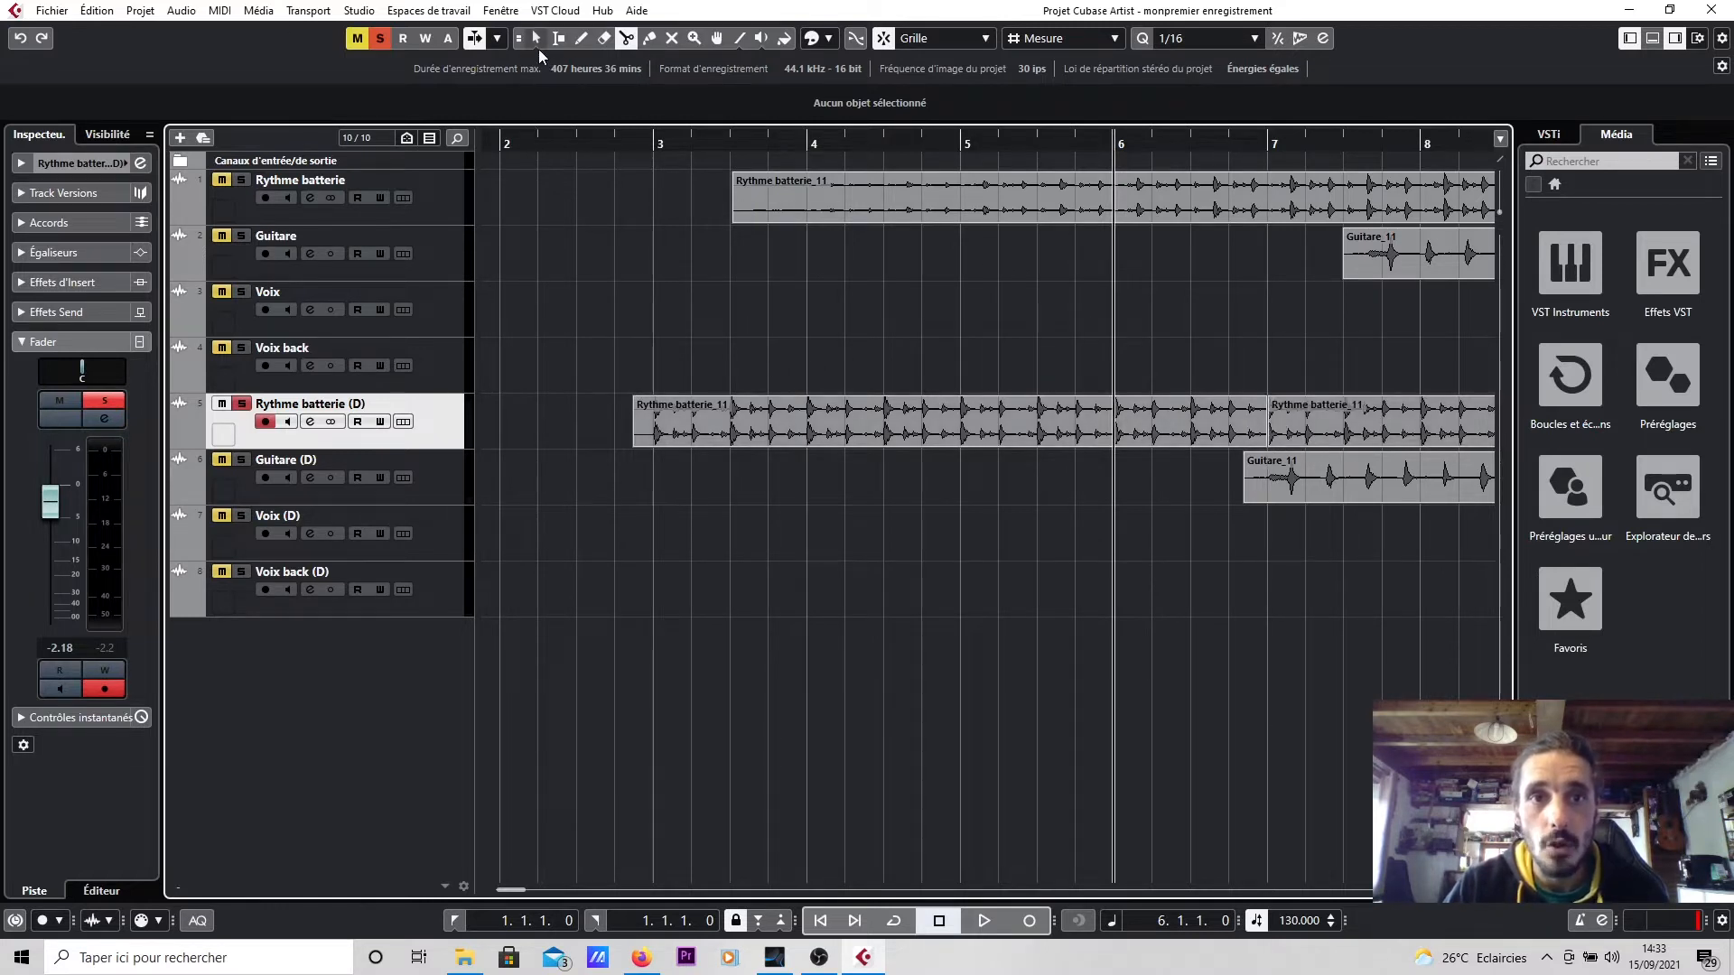
# Trim the start of the first Rythme batterie (D) part to bar 3 and delete the part after bar 7.
pyautogui.click(536, 38)
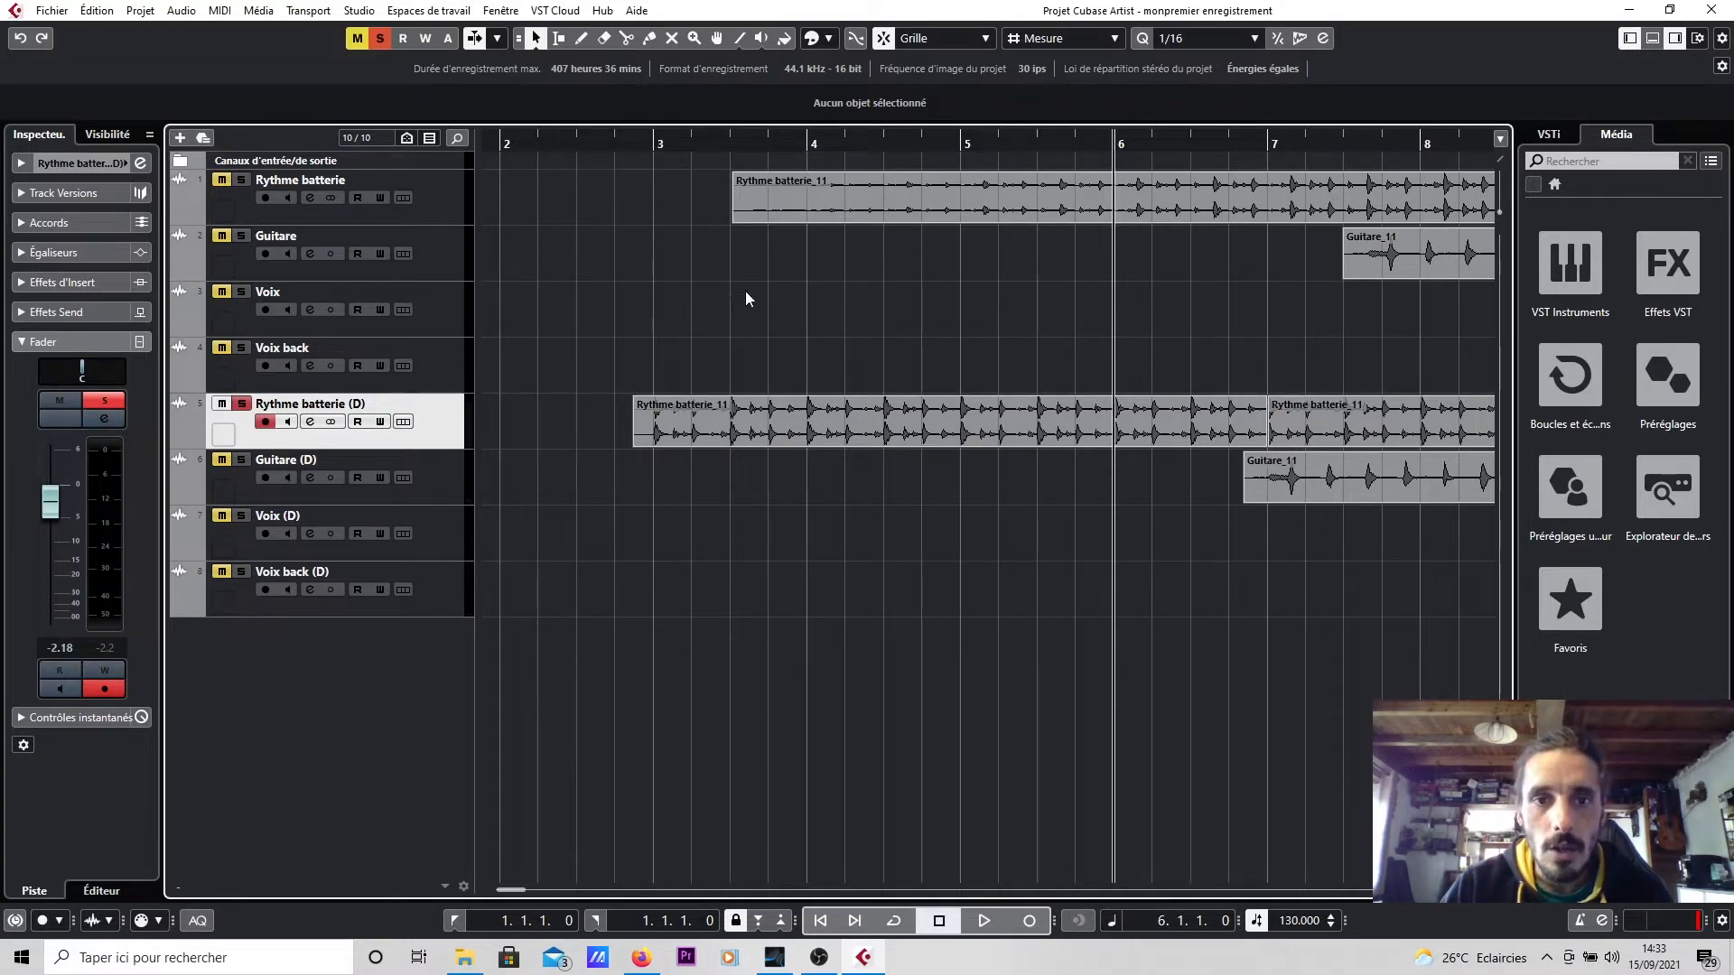
pyautogui.click(821, 413)
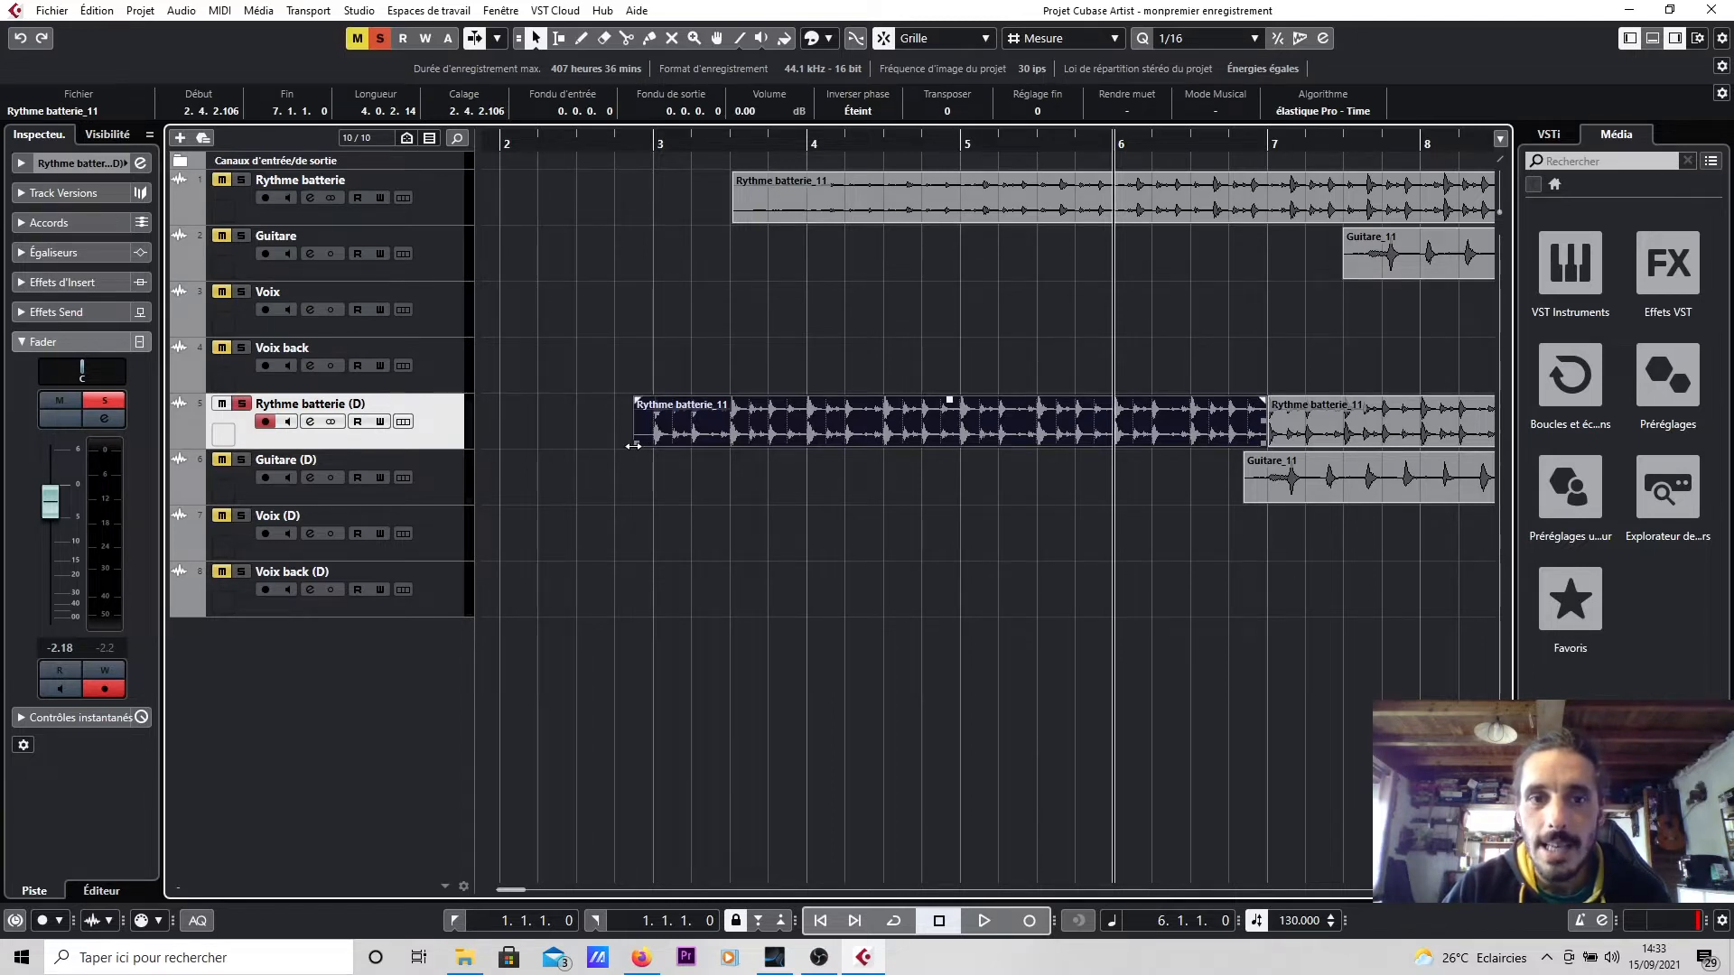
pyautogui.moveTo(633, 446)
pyautogui.mouseDown()
pyautogui.moveTo(922, 457)
pyautogui.moveTo(848, 431)
pyautogui.moveTo(655, 431)
pyautogui.mouseUp()
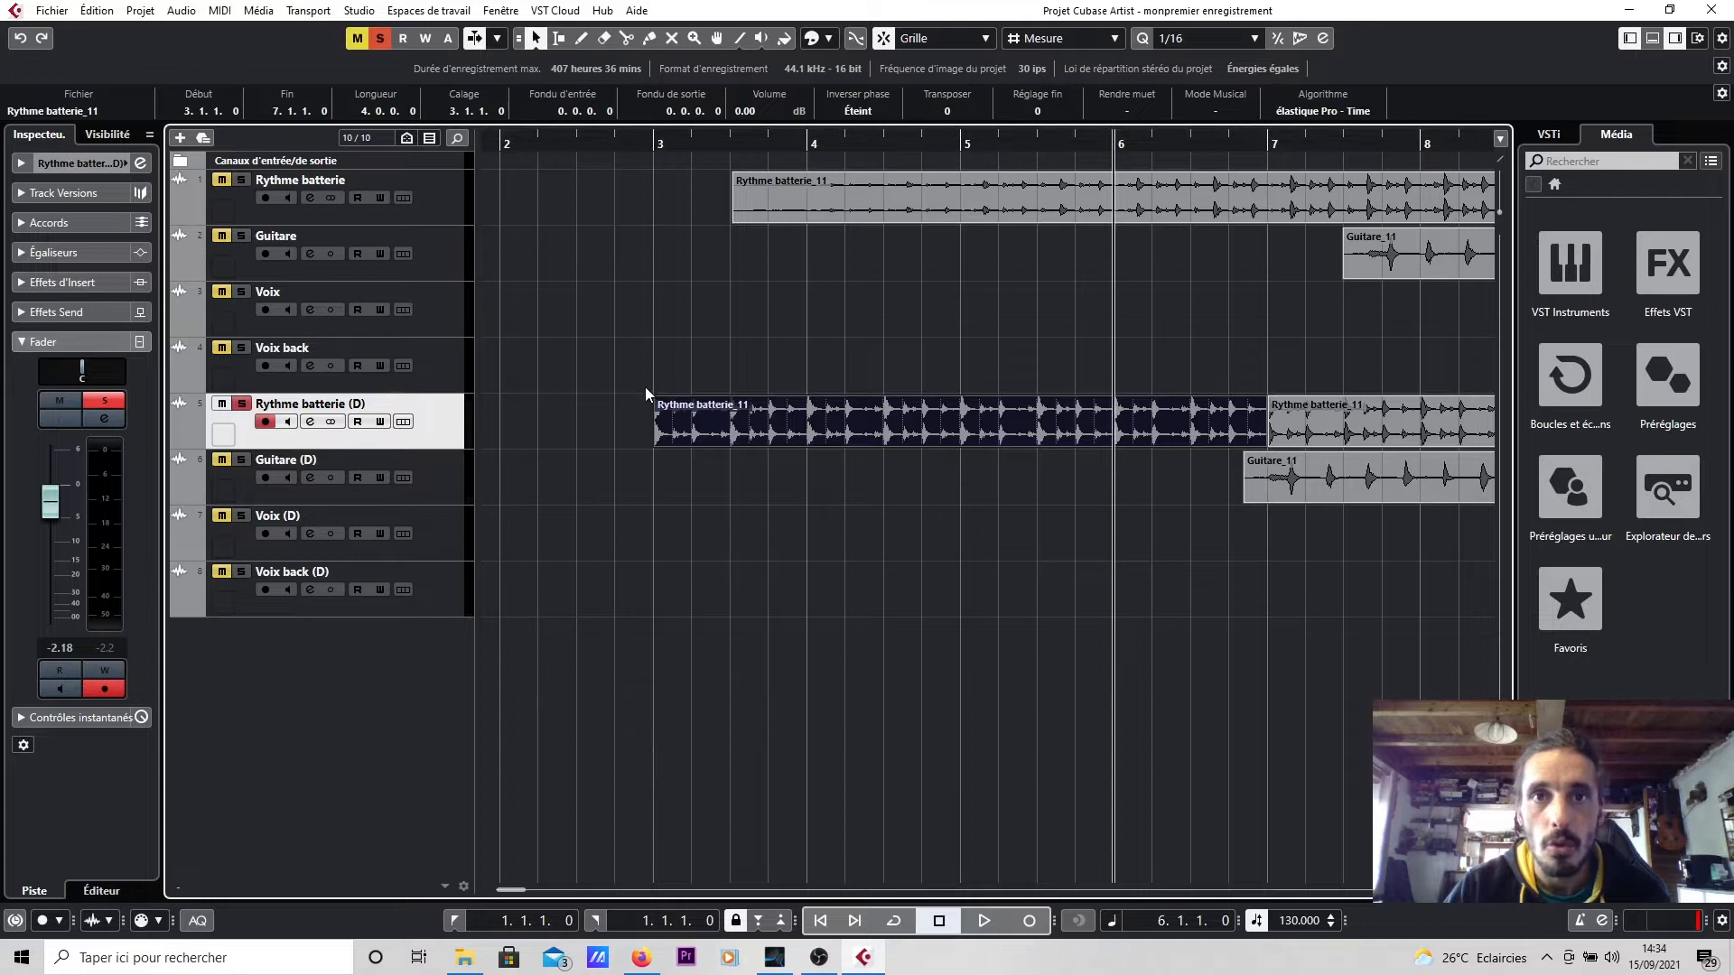
pyautogui.moveTo(1114, 145); pyautogui.dragTo(693, 143)
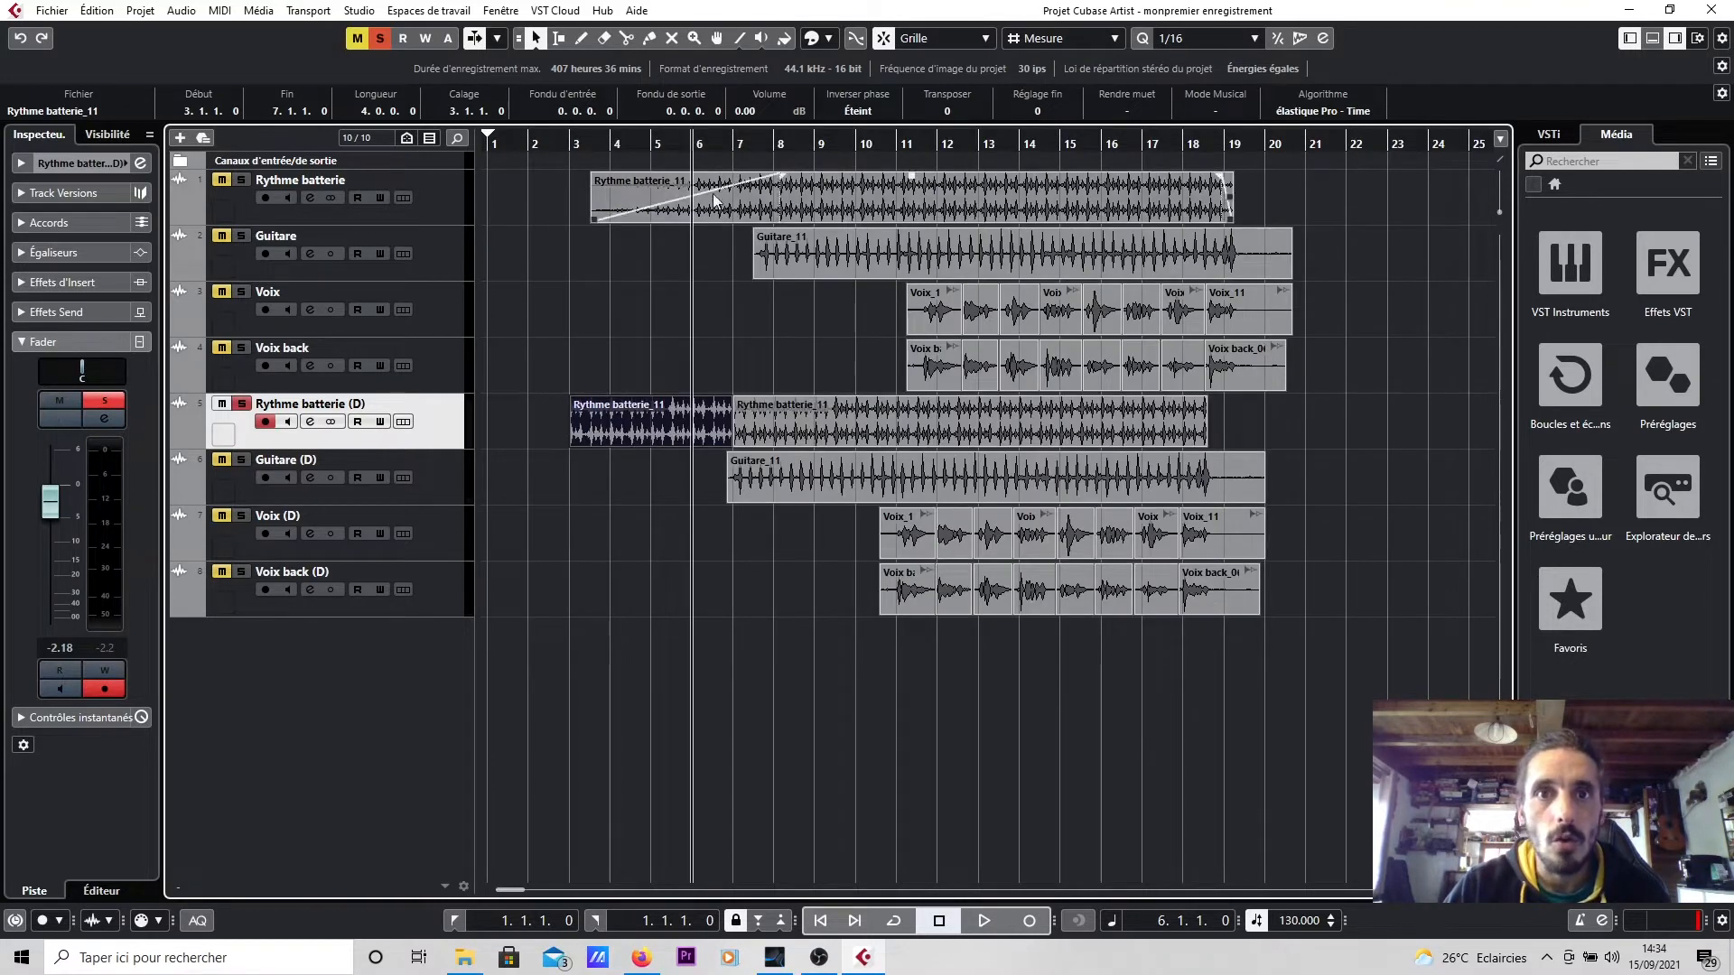
pyautogui.click(780, 410)
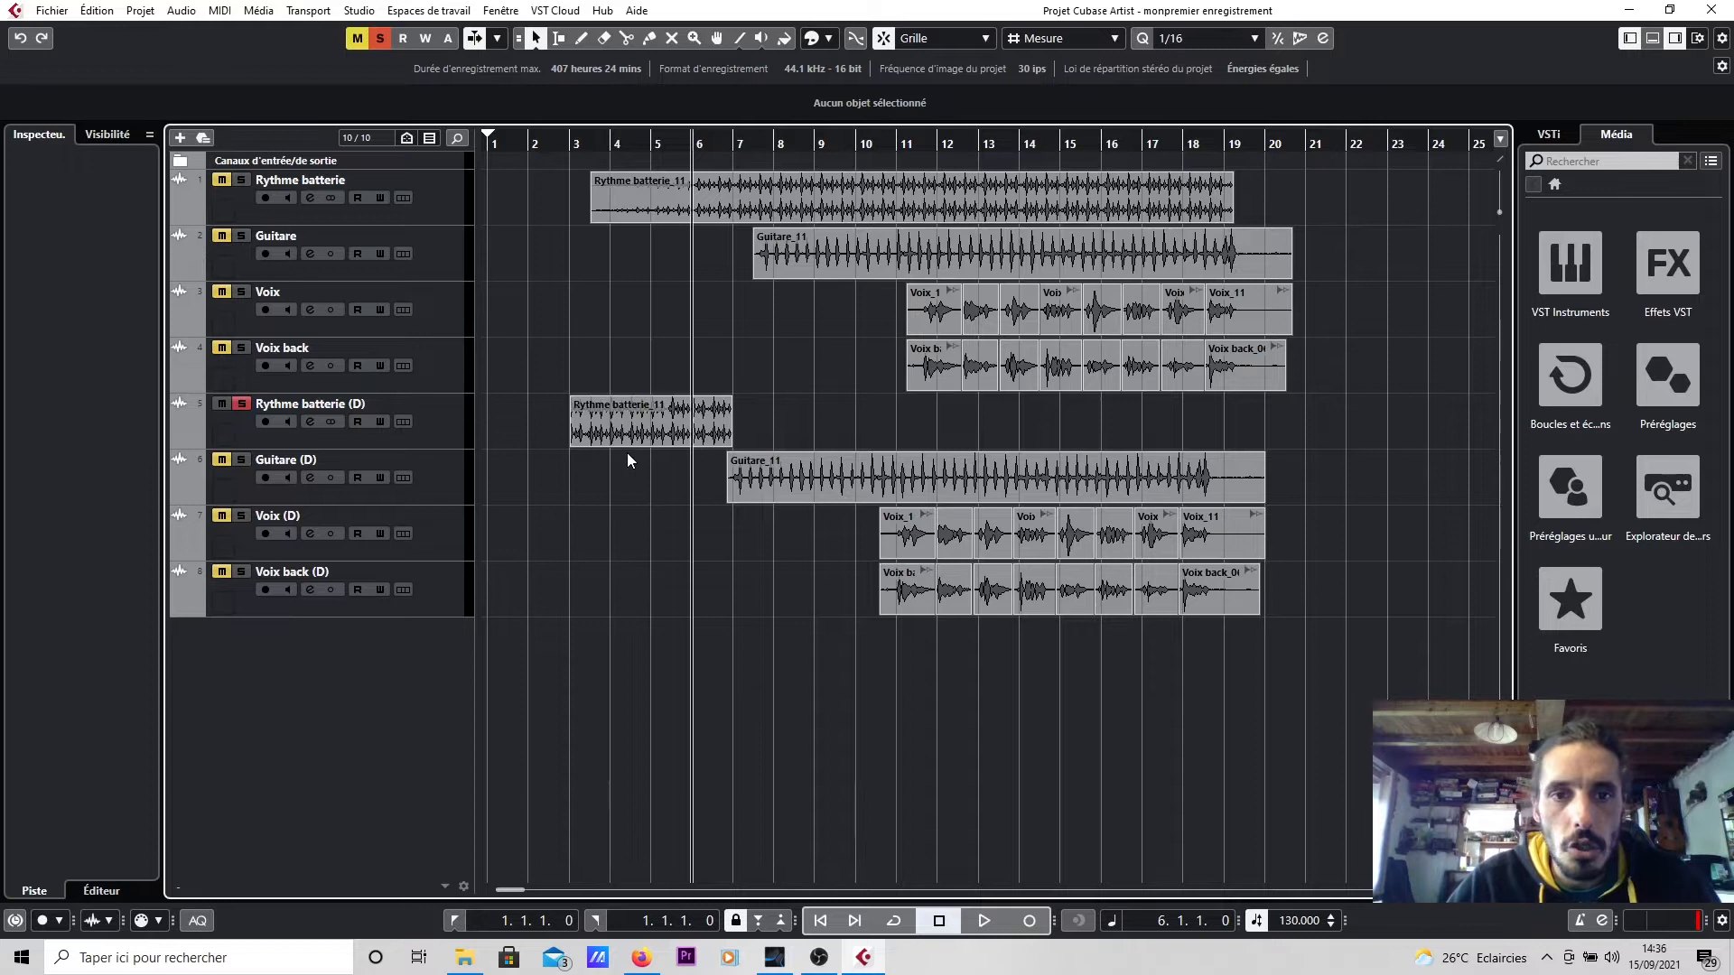
# Duplicate the four-bar drum loop on Rythme batterie (D) once, directly after itself from bar 7 to 11.
pyautogui.click(634, 435)
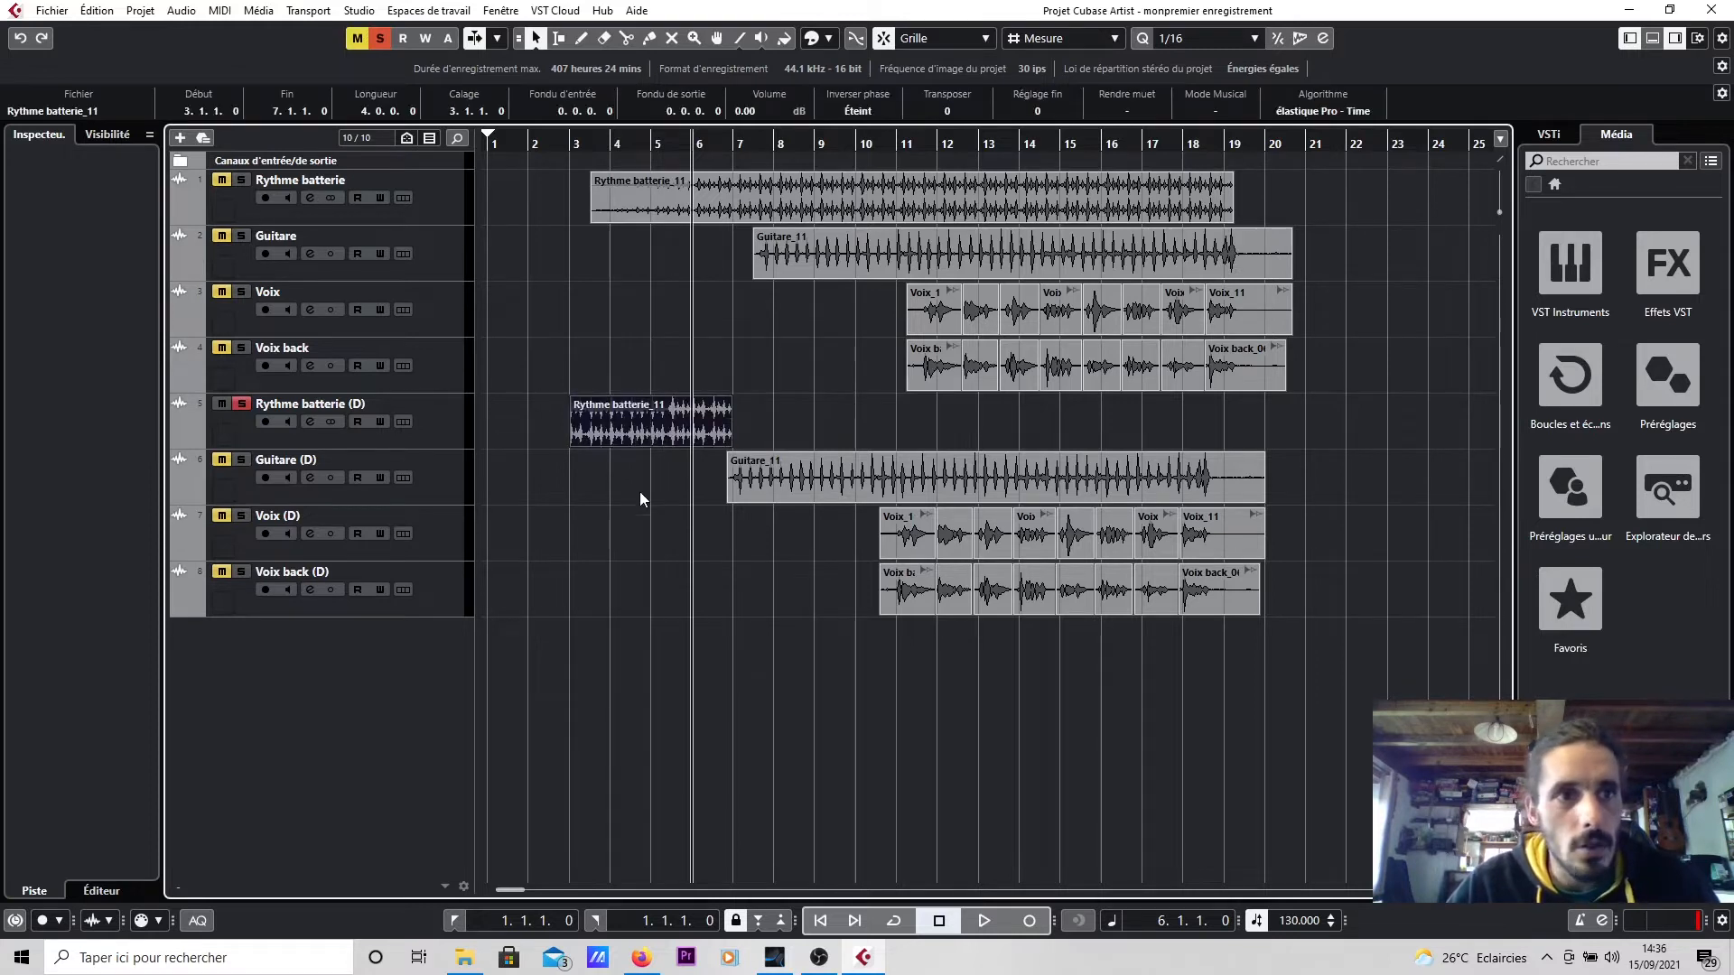
pyautogui.click(97, 11)
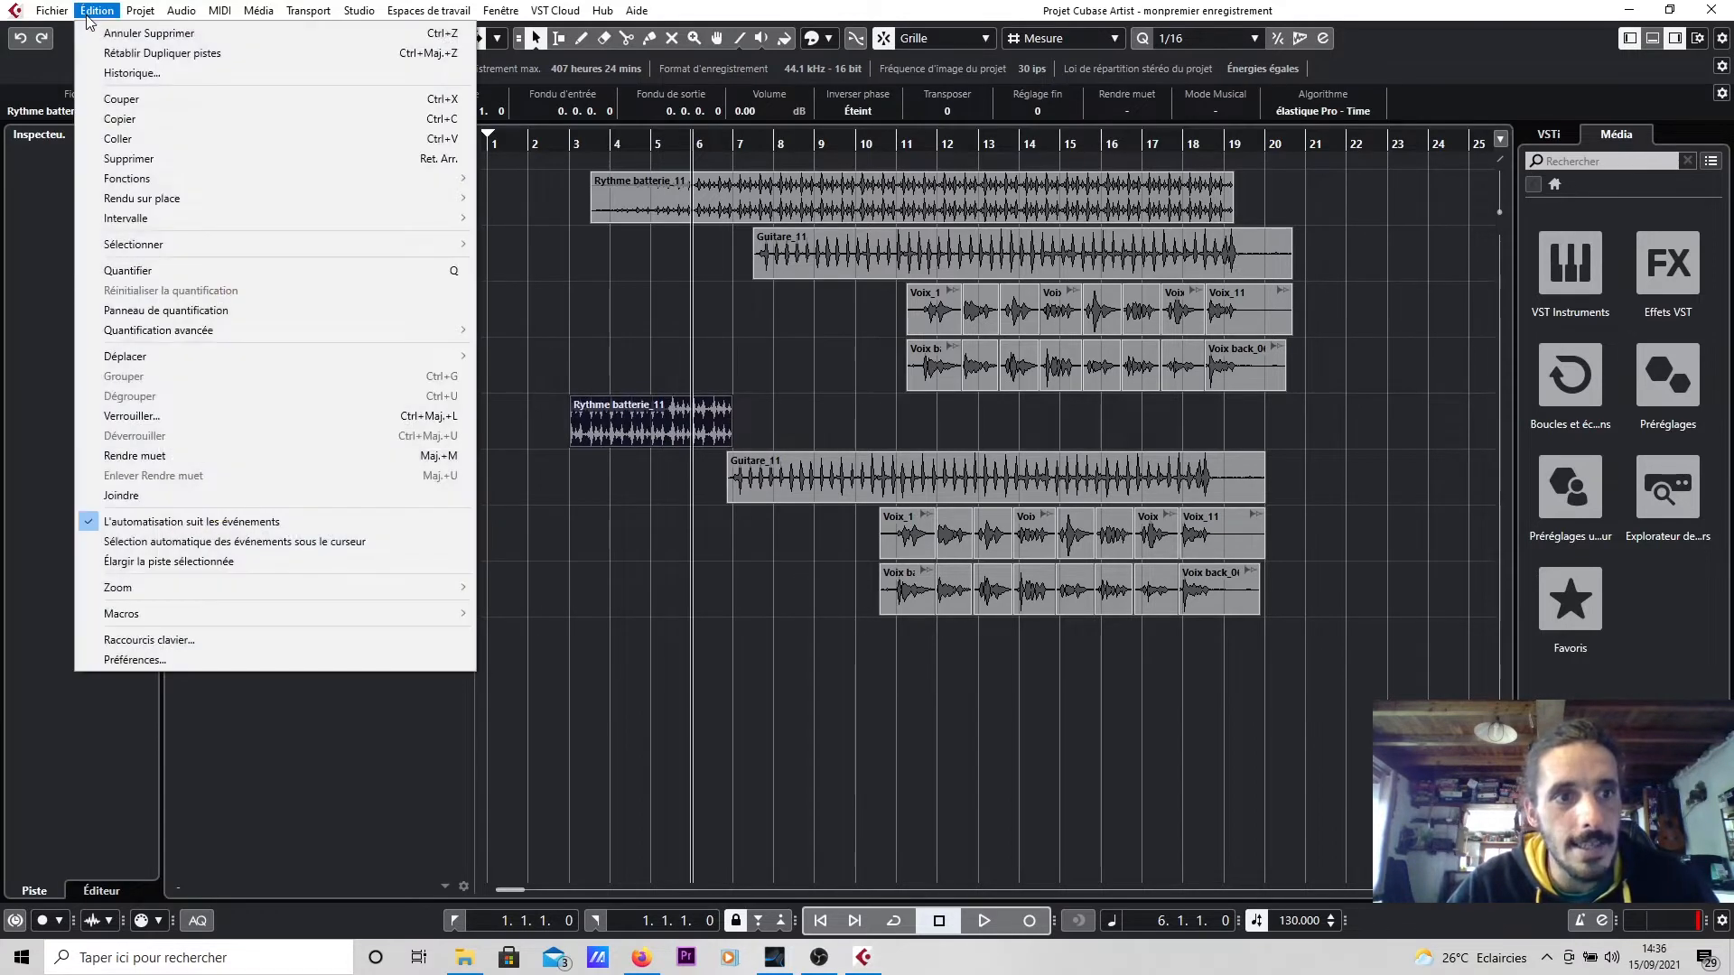
pyautogui.moveTo(226, 179)
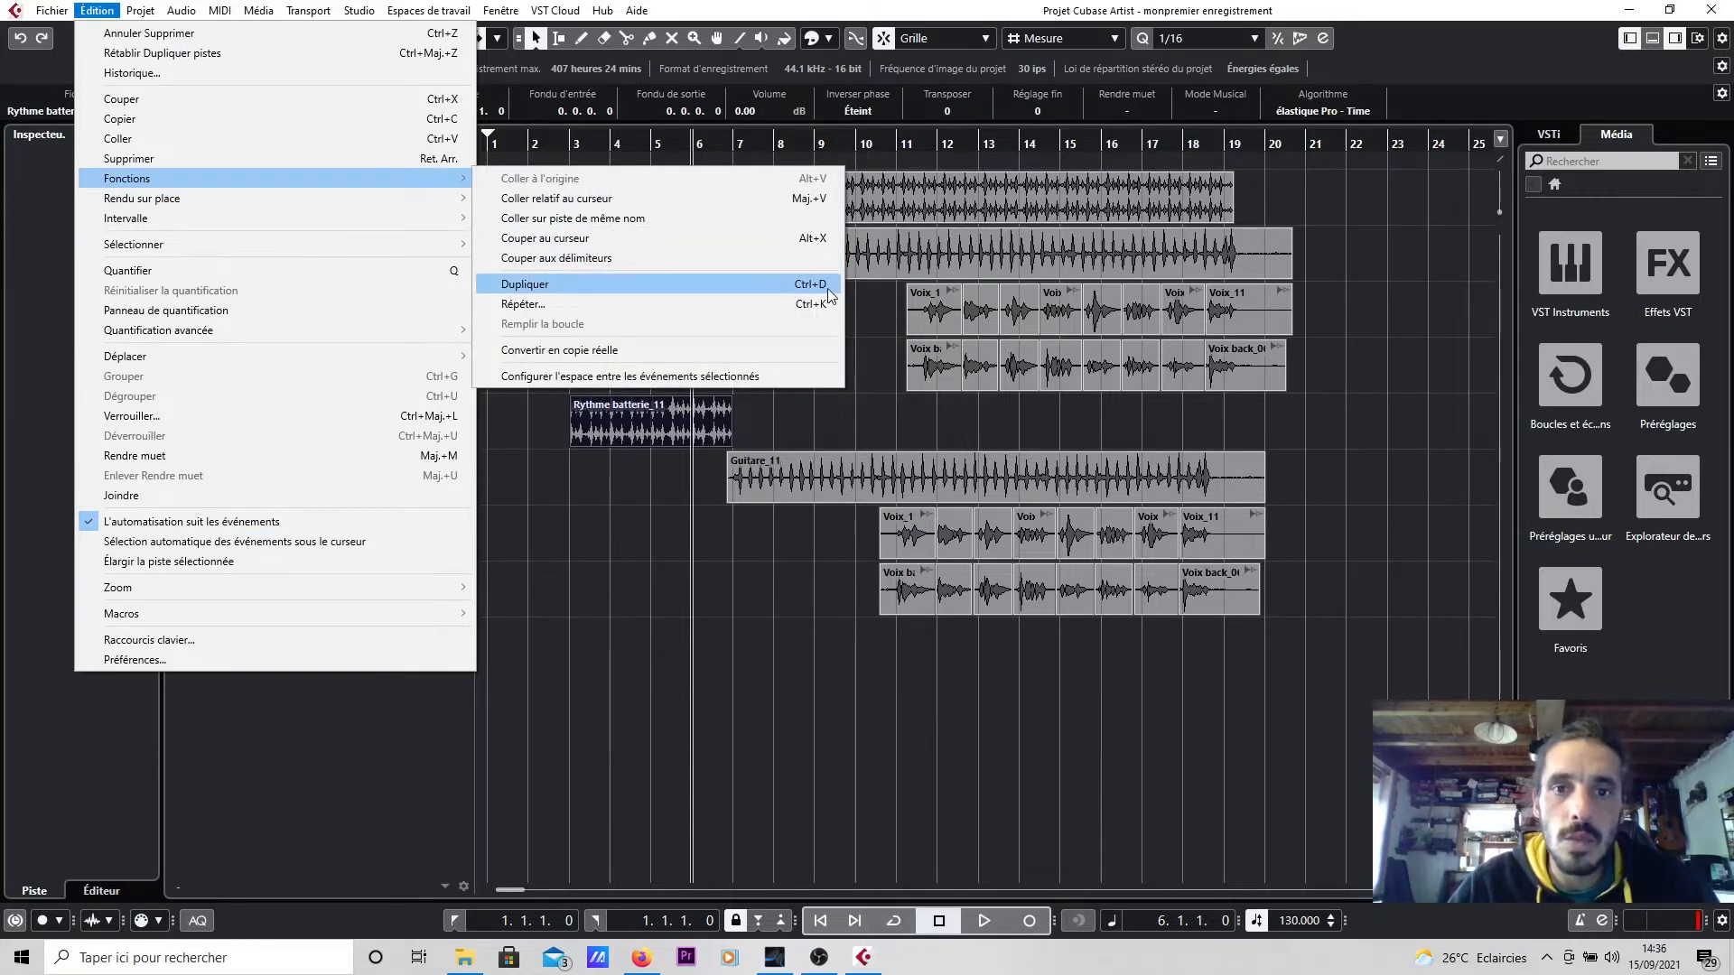
pyautogui.click(781, 284)
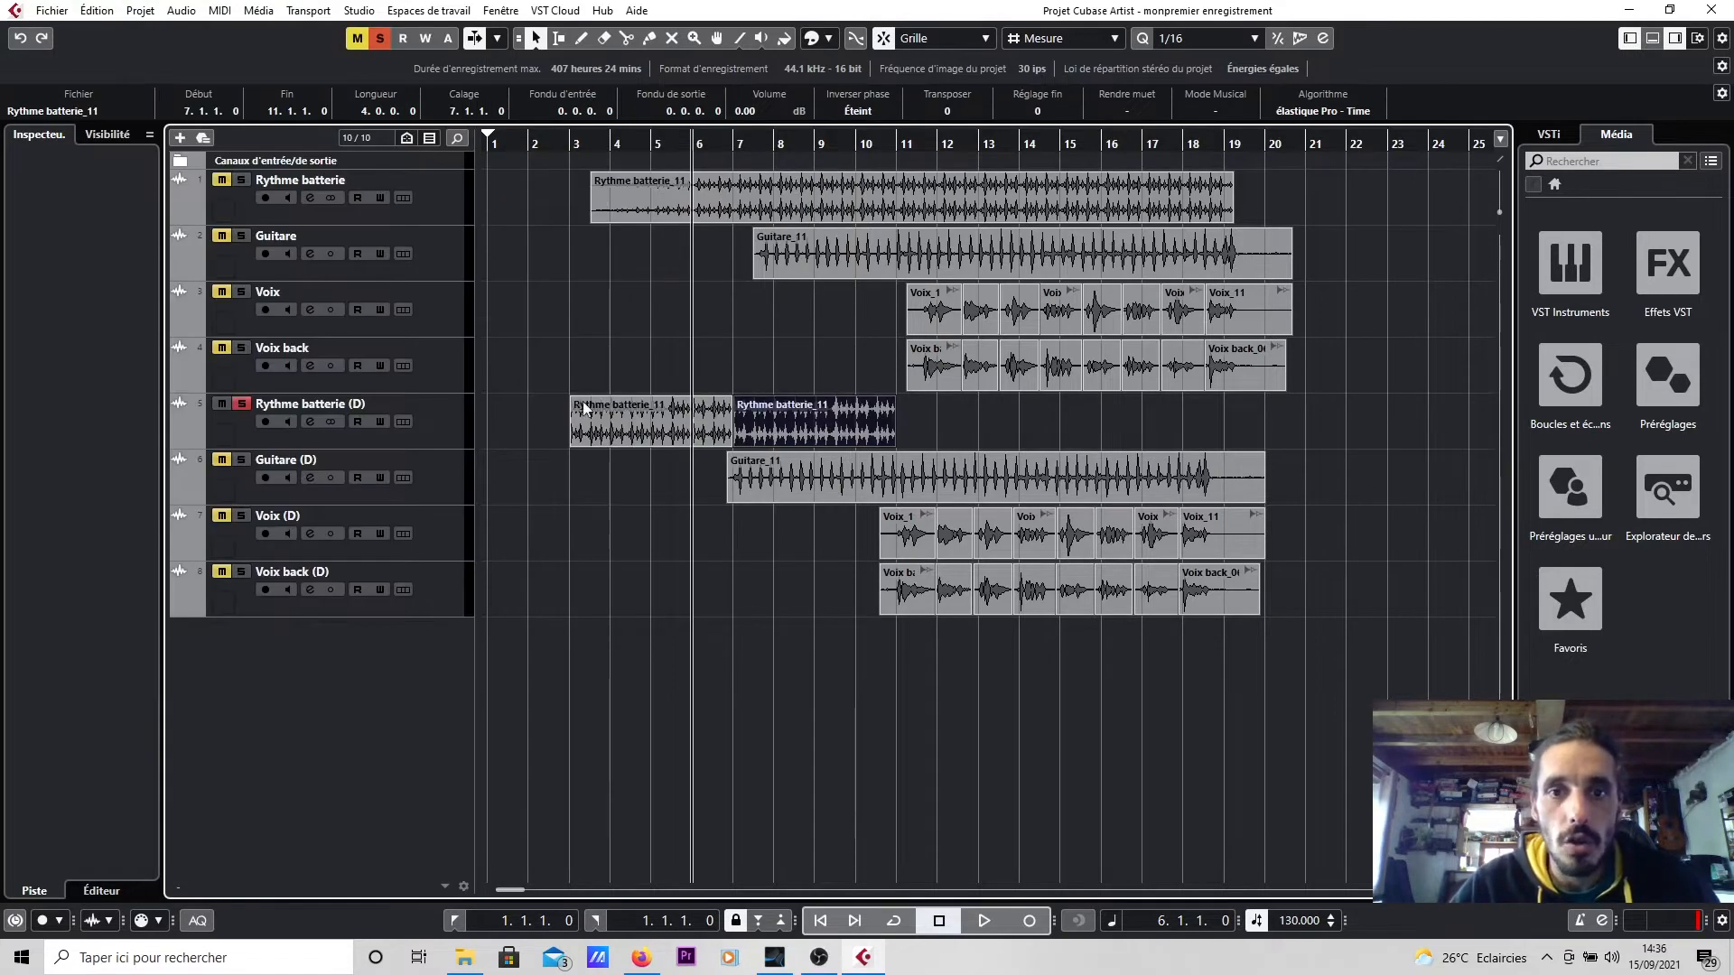
# Duplicate the second drum loop two more times to extend the rhythm to bar 19.
pyautogui.click(718, 393)
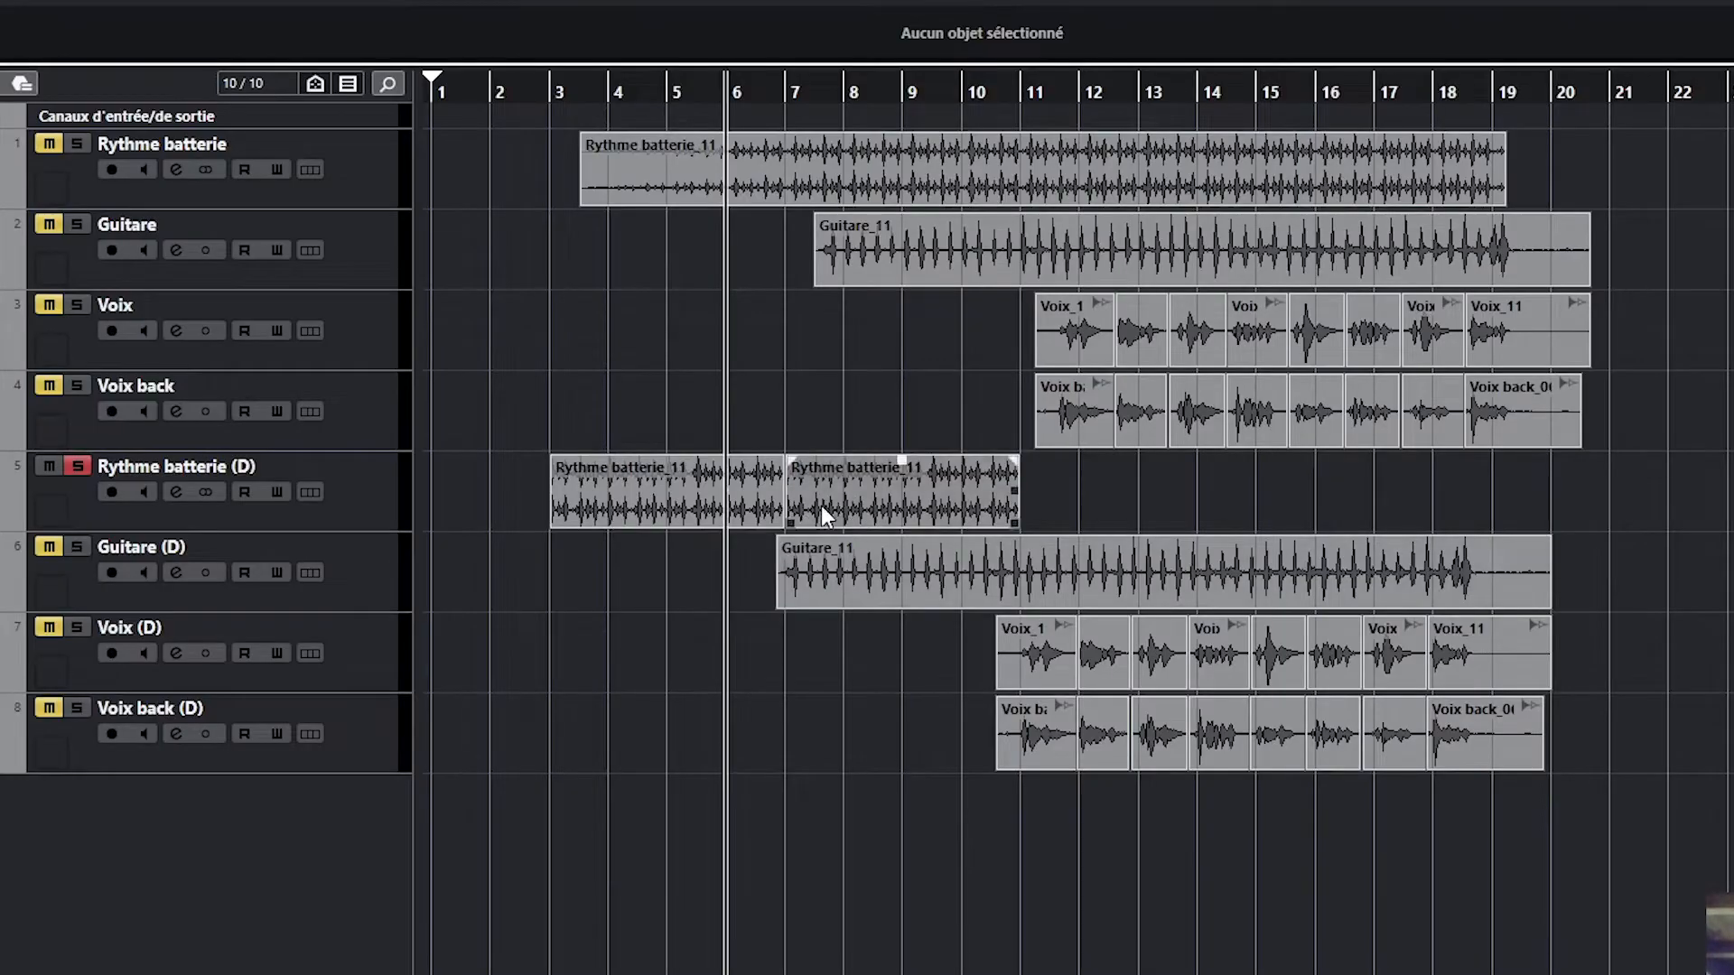
pyautogui.click(820, 505)
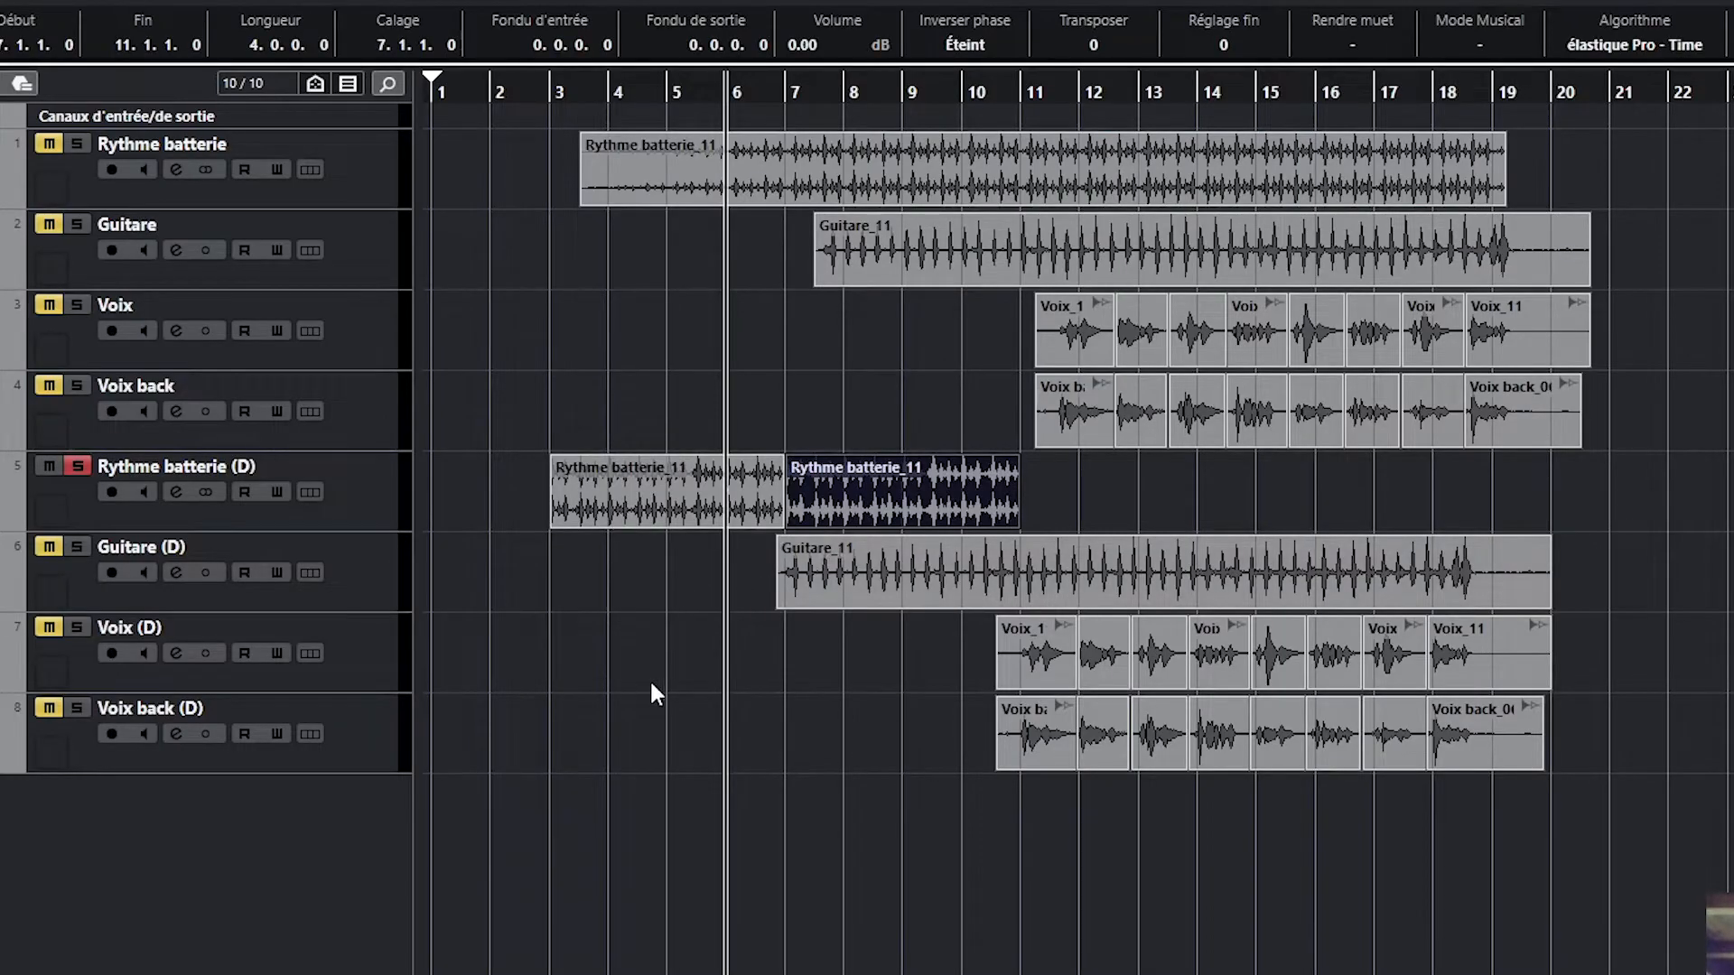
pyautogui.hotkey('ctrl', 'd')
pyautogui.hotkey('ctrl', 'd')
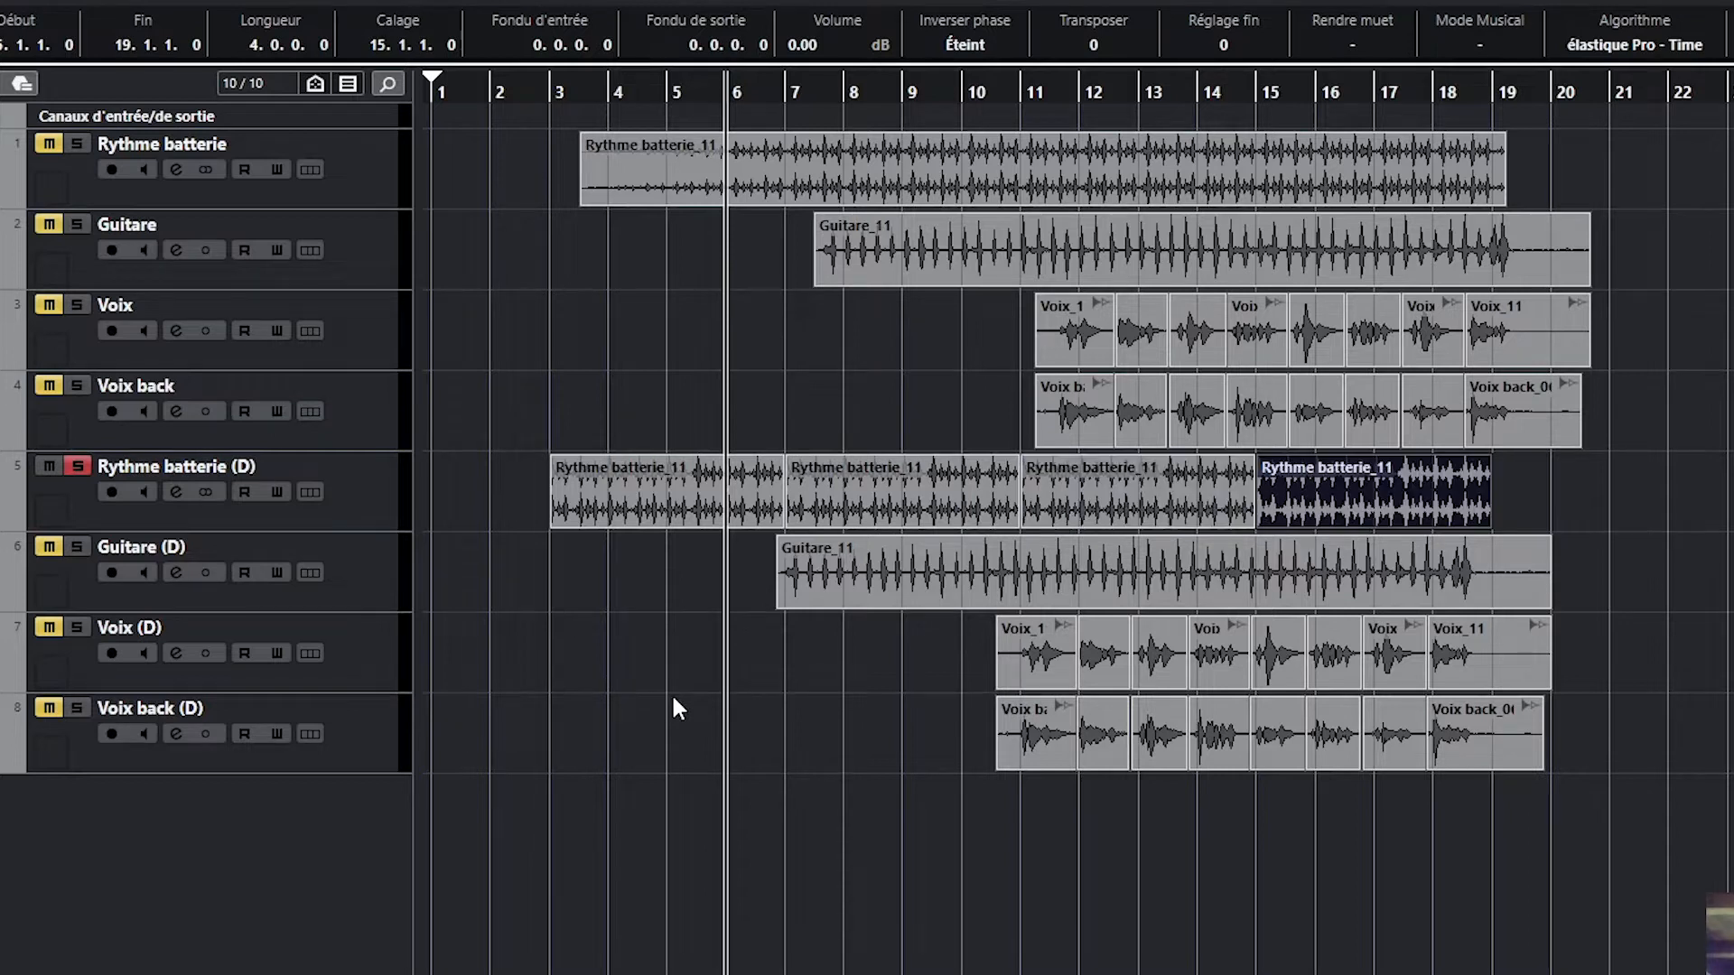
# Duplicate all four drum loops on Rythme batterie (D) together from bar 19, and stop the playback.
pyautogui.click(1613, 462)
pyautogui.moveTo(1613, 469); pyautogui.dragTo(507, 515)
pyautogui.hotkey('ctrl', 'd')
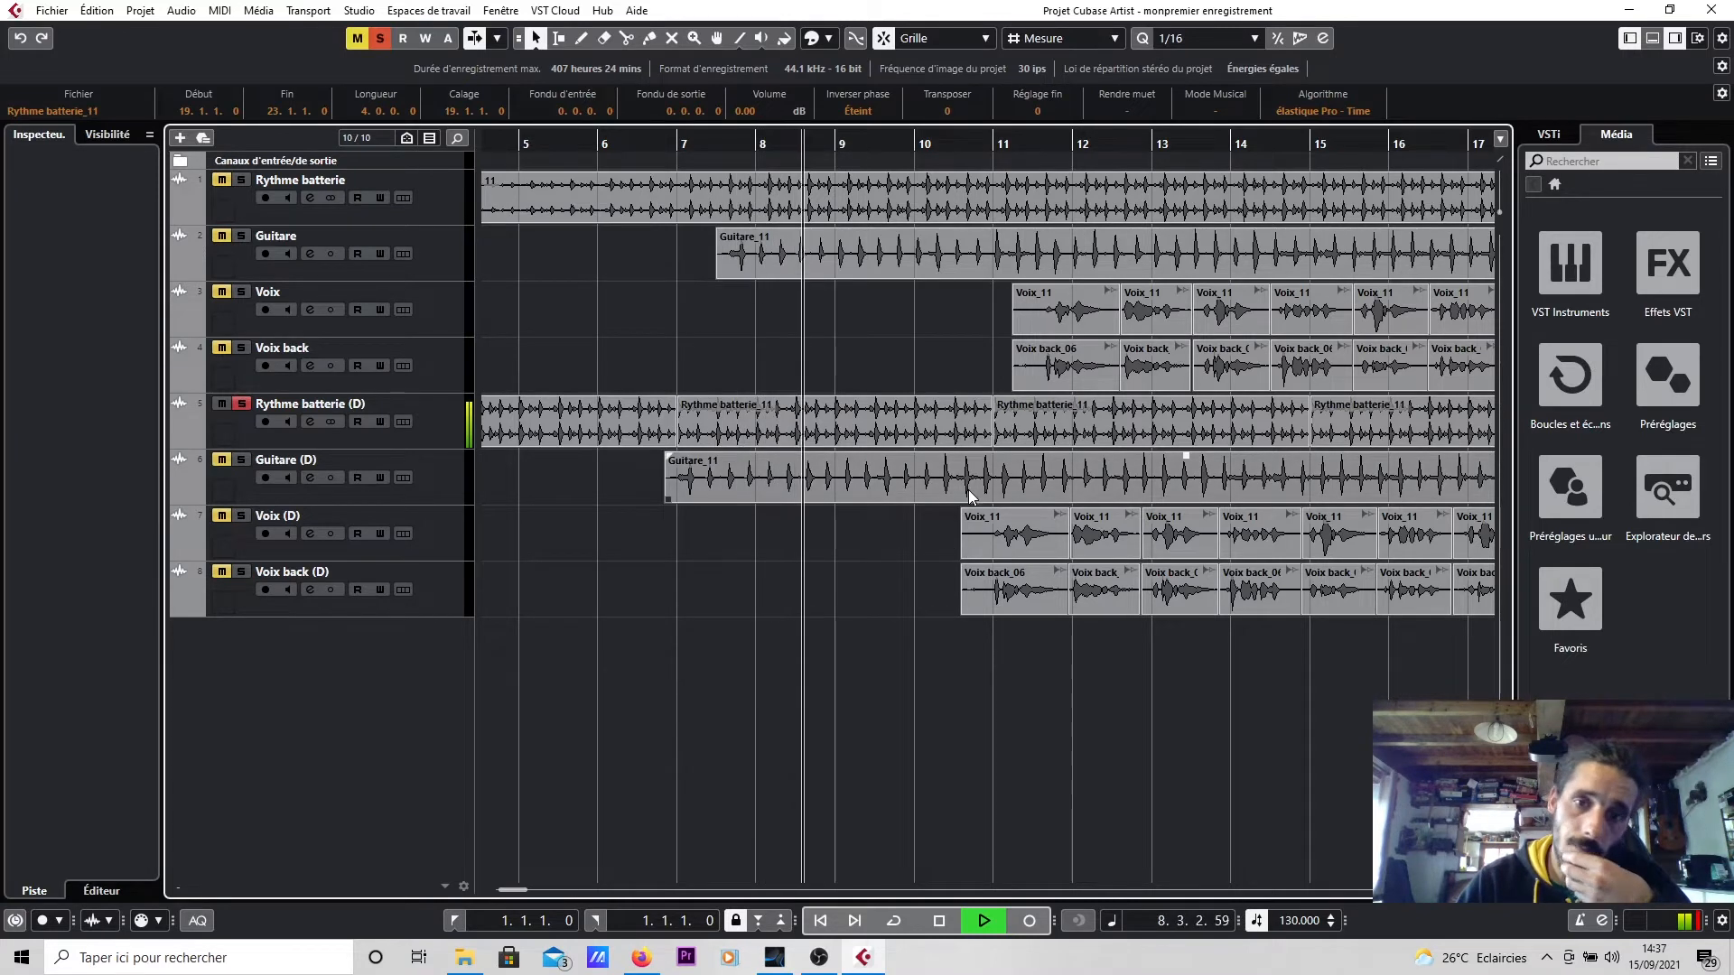
pyautogui.press('space')
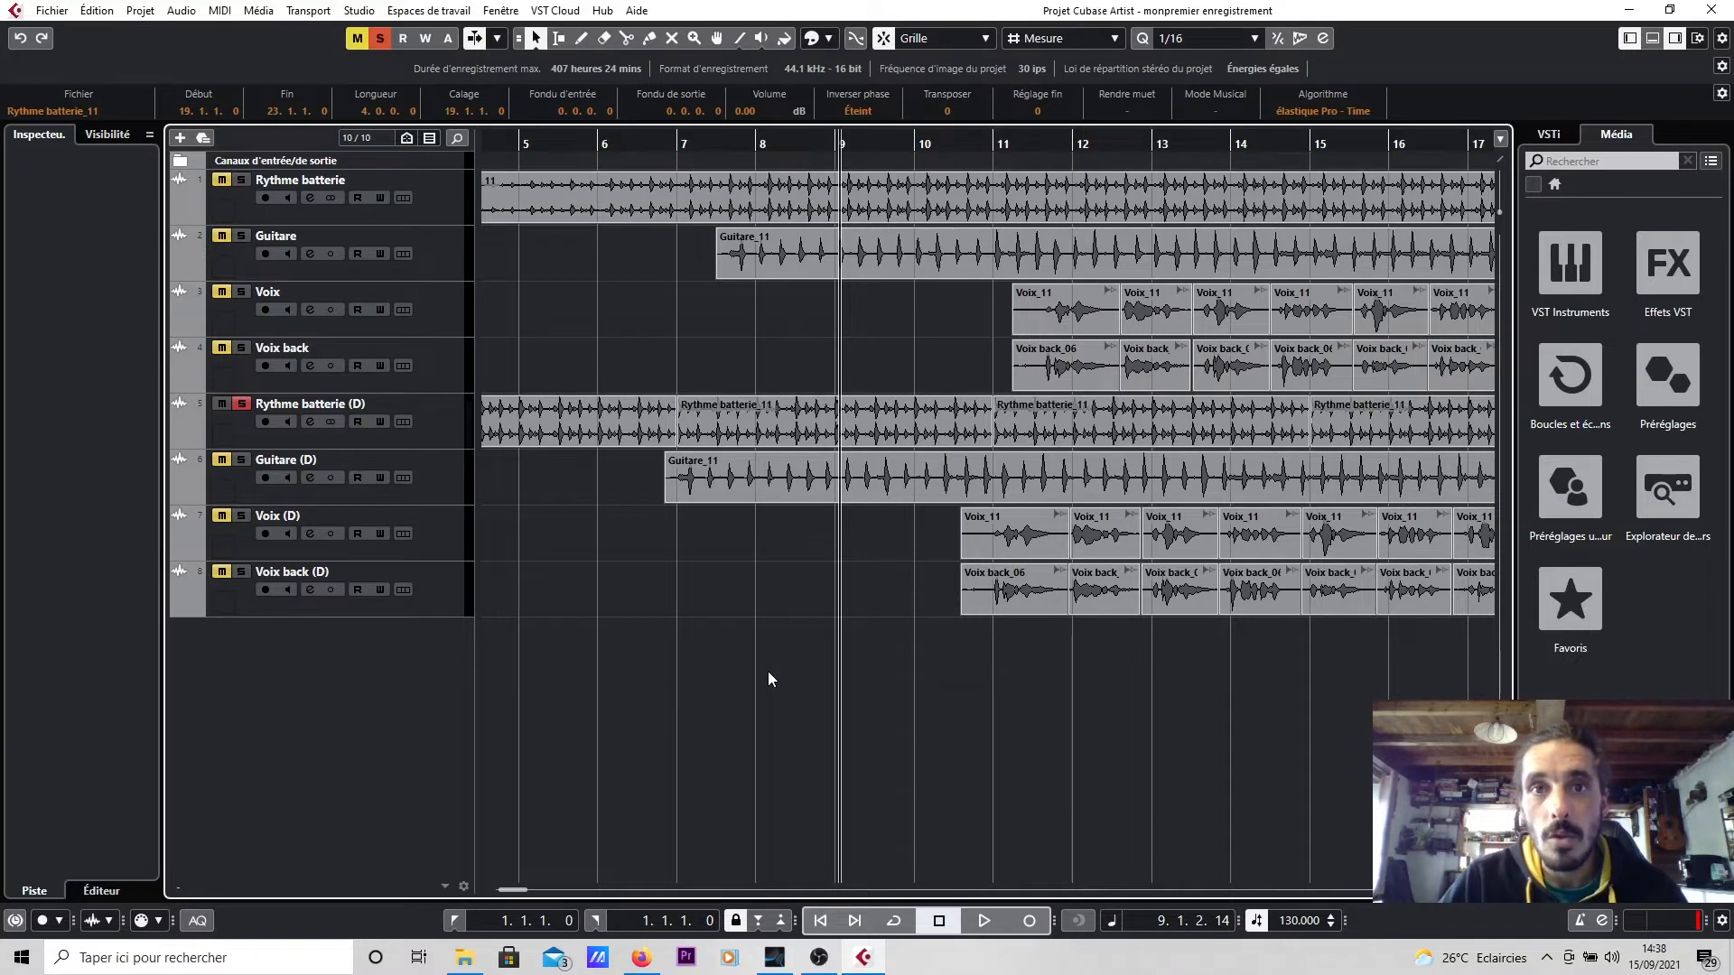
# Take Rythme batterie (D) out of solo, solo and select Guitare (D), and increase the height of that track.
pyautogui.click(242, 404)
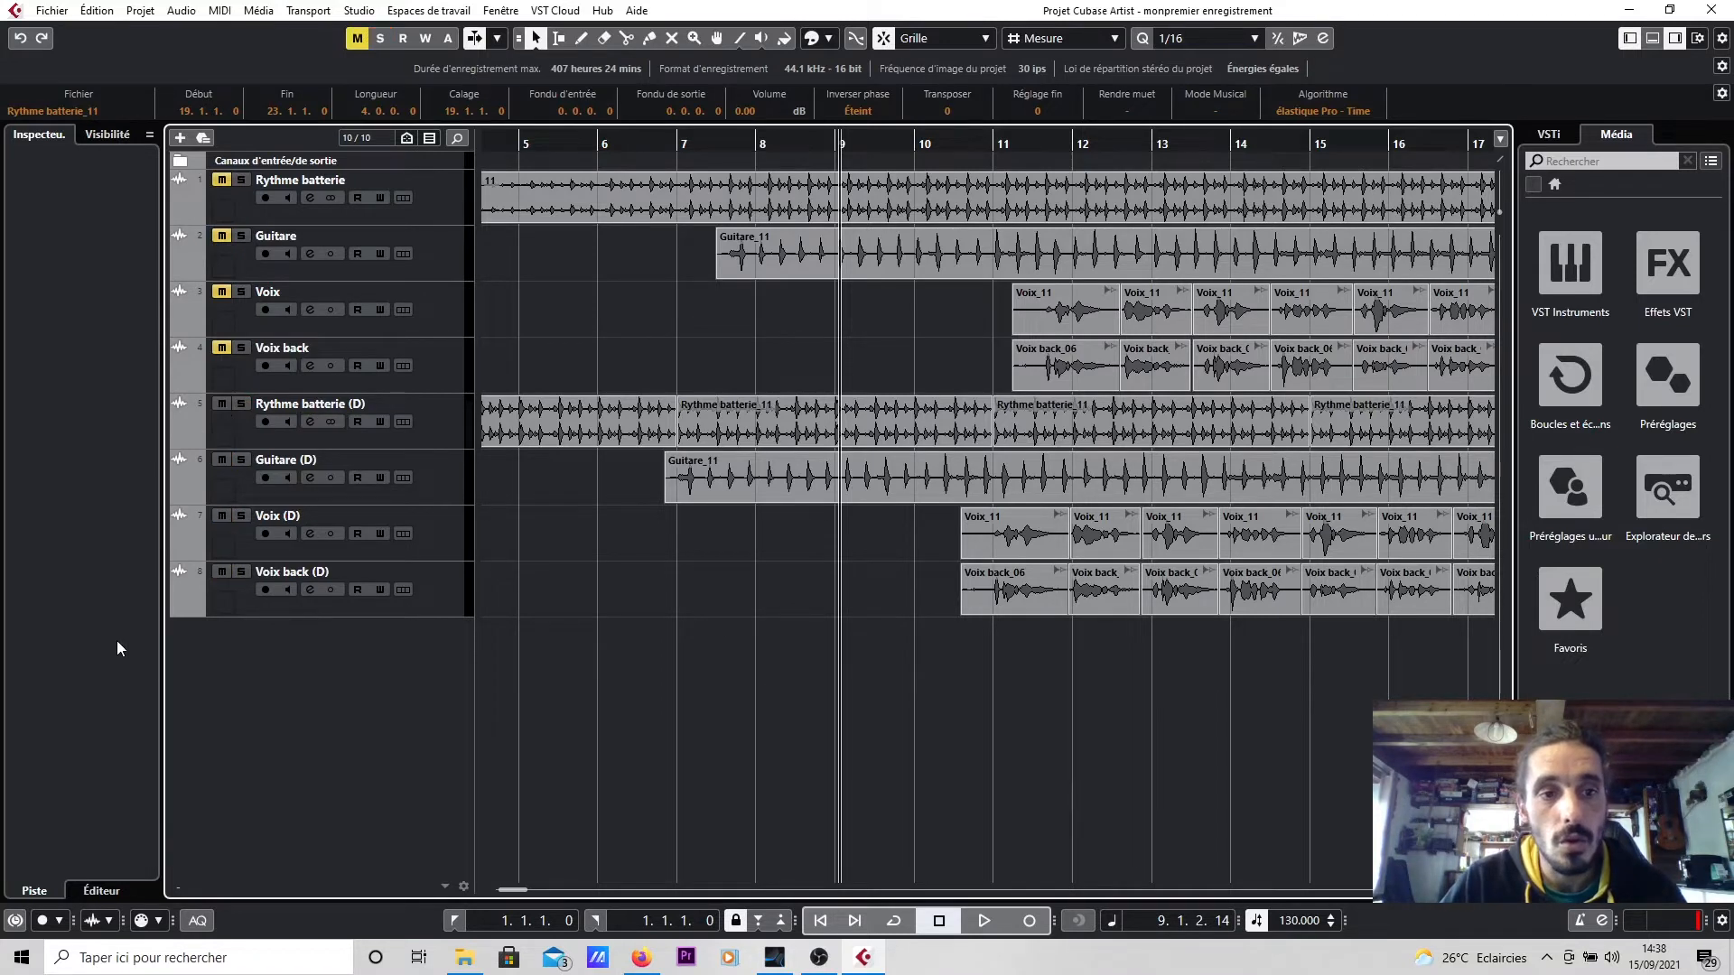
pyautogui.click(241, 460)
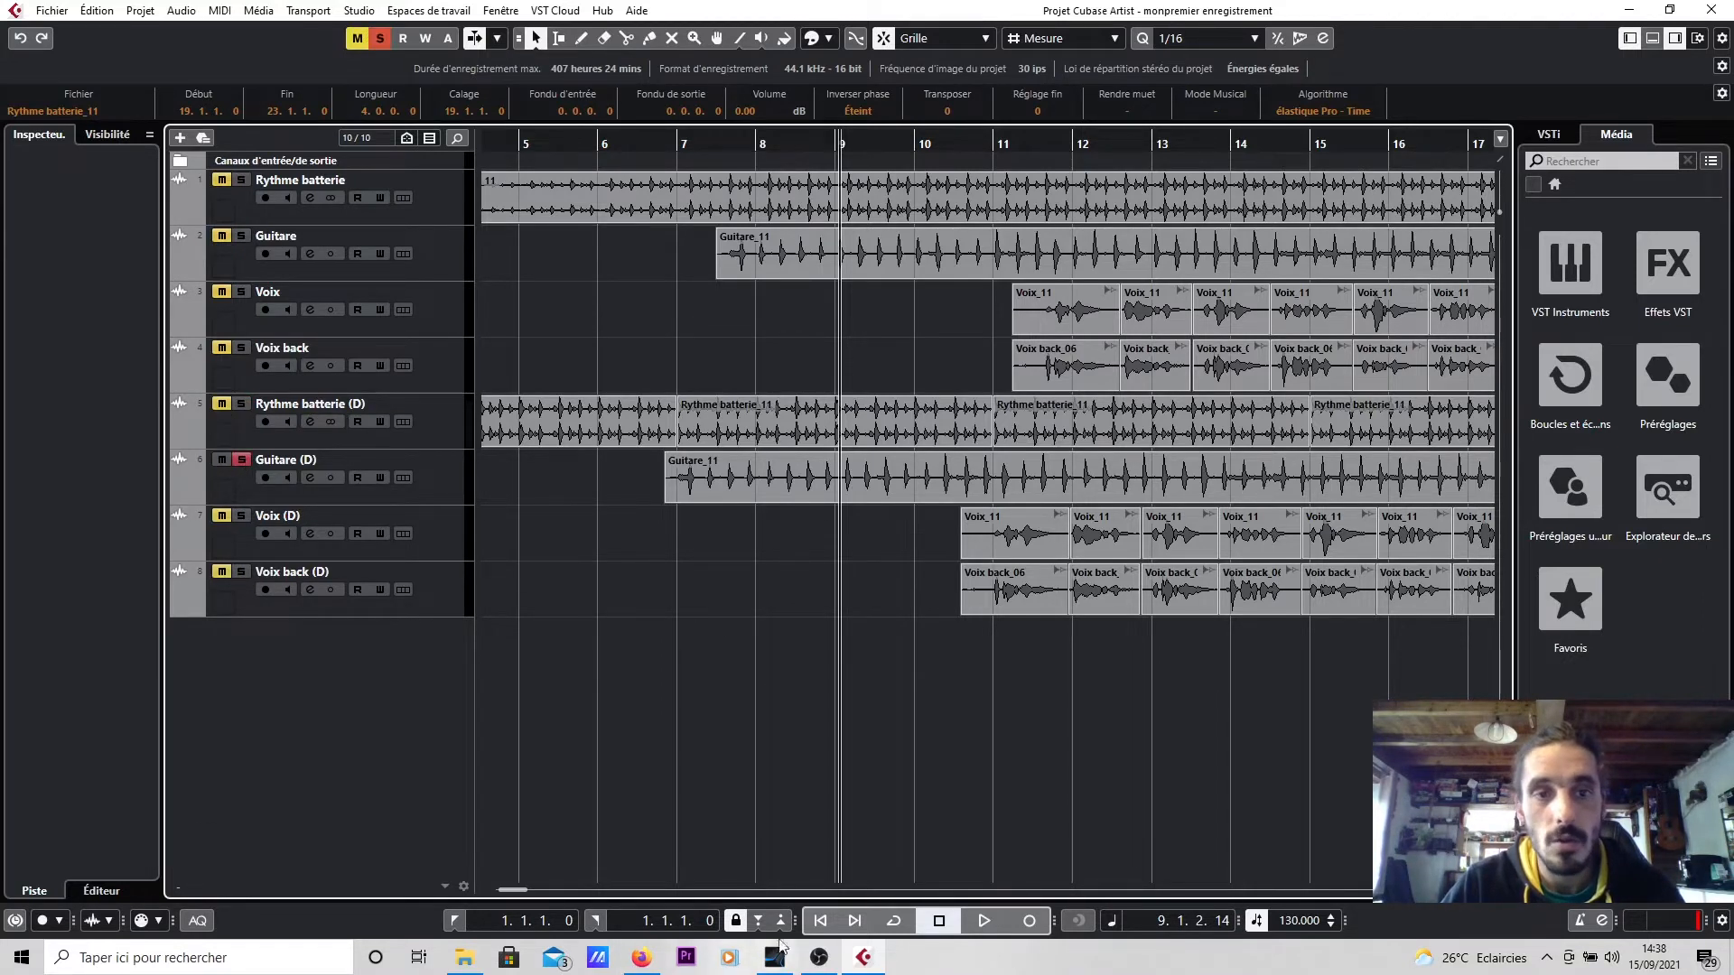
pyautogui.click(674, 590)
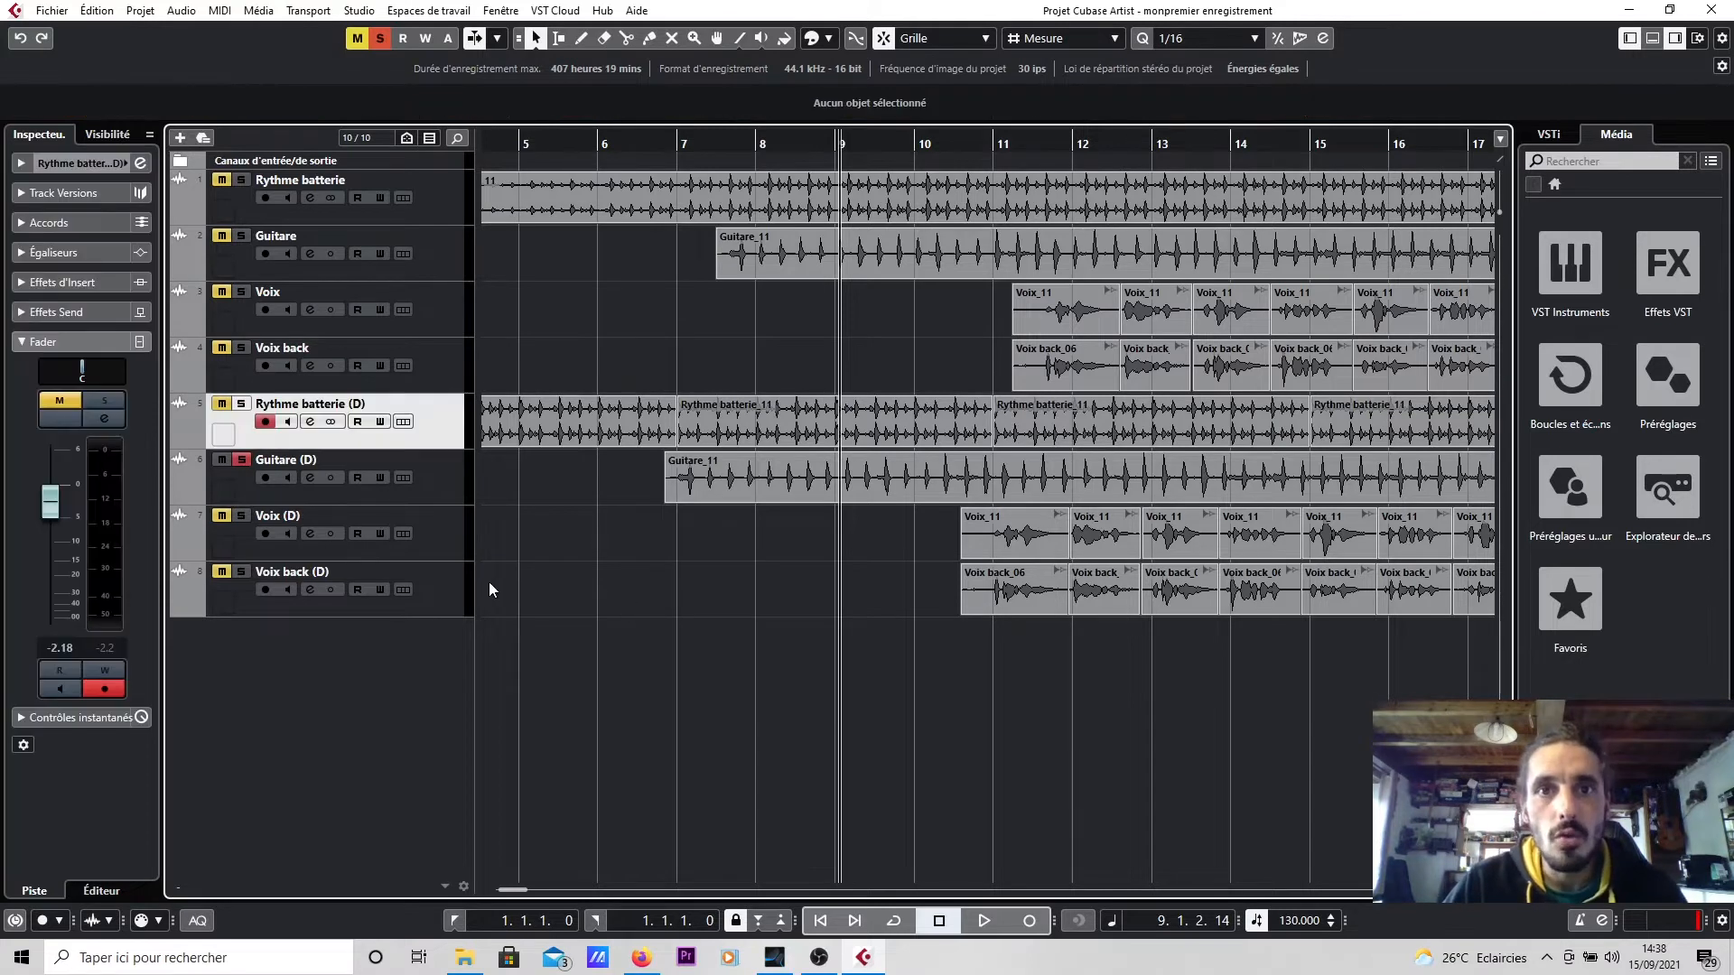
pyautogui.click(446, 504)
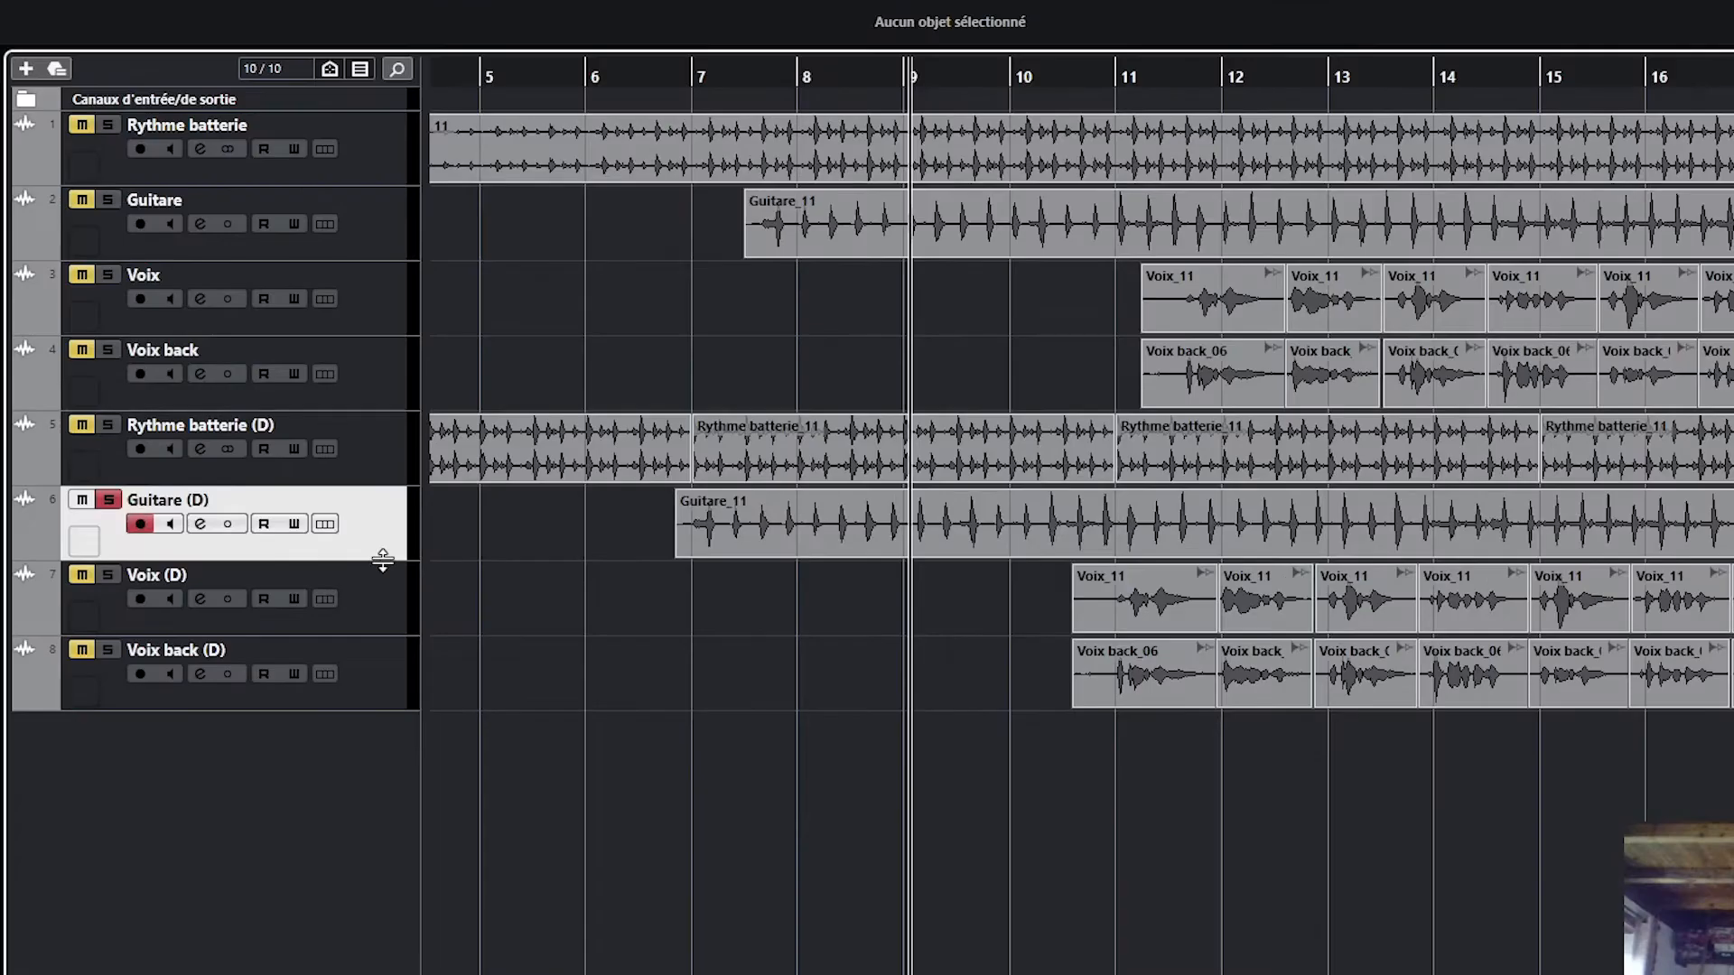
pyautogui.moveTo(383, 561); pyautogui.dragTo(380, 601)
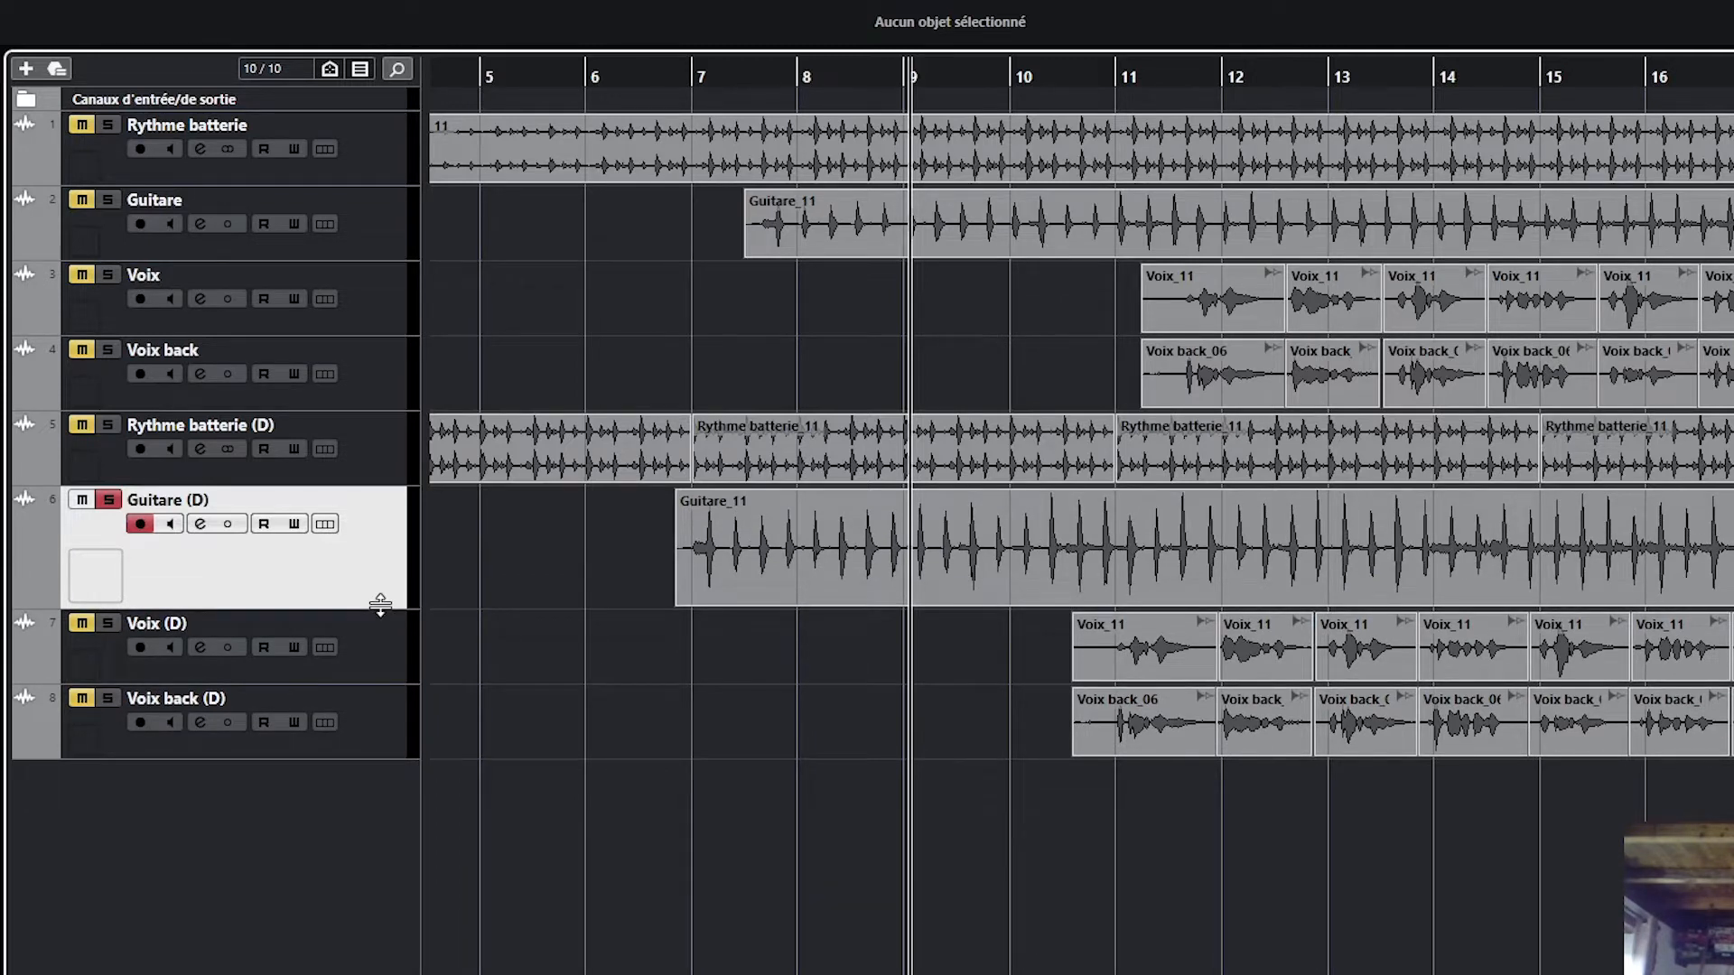
pyautogui.moveTo(379, 620); pyautogui.dragTo(376, 627)
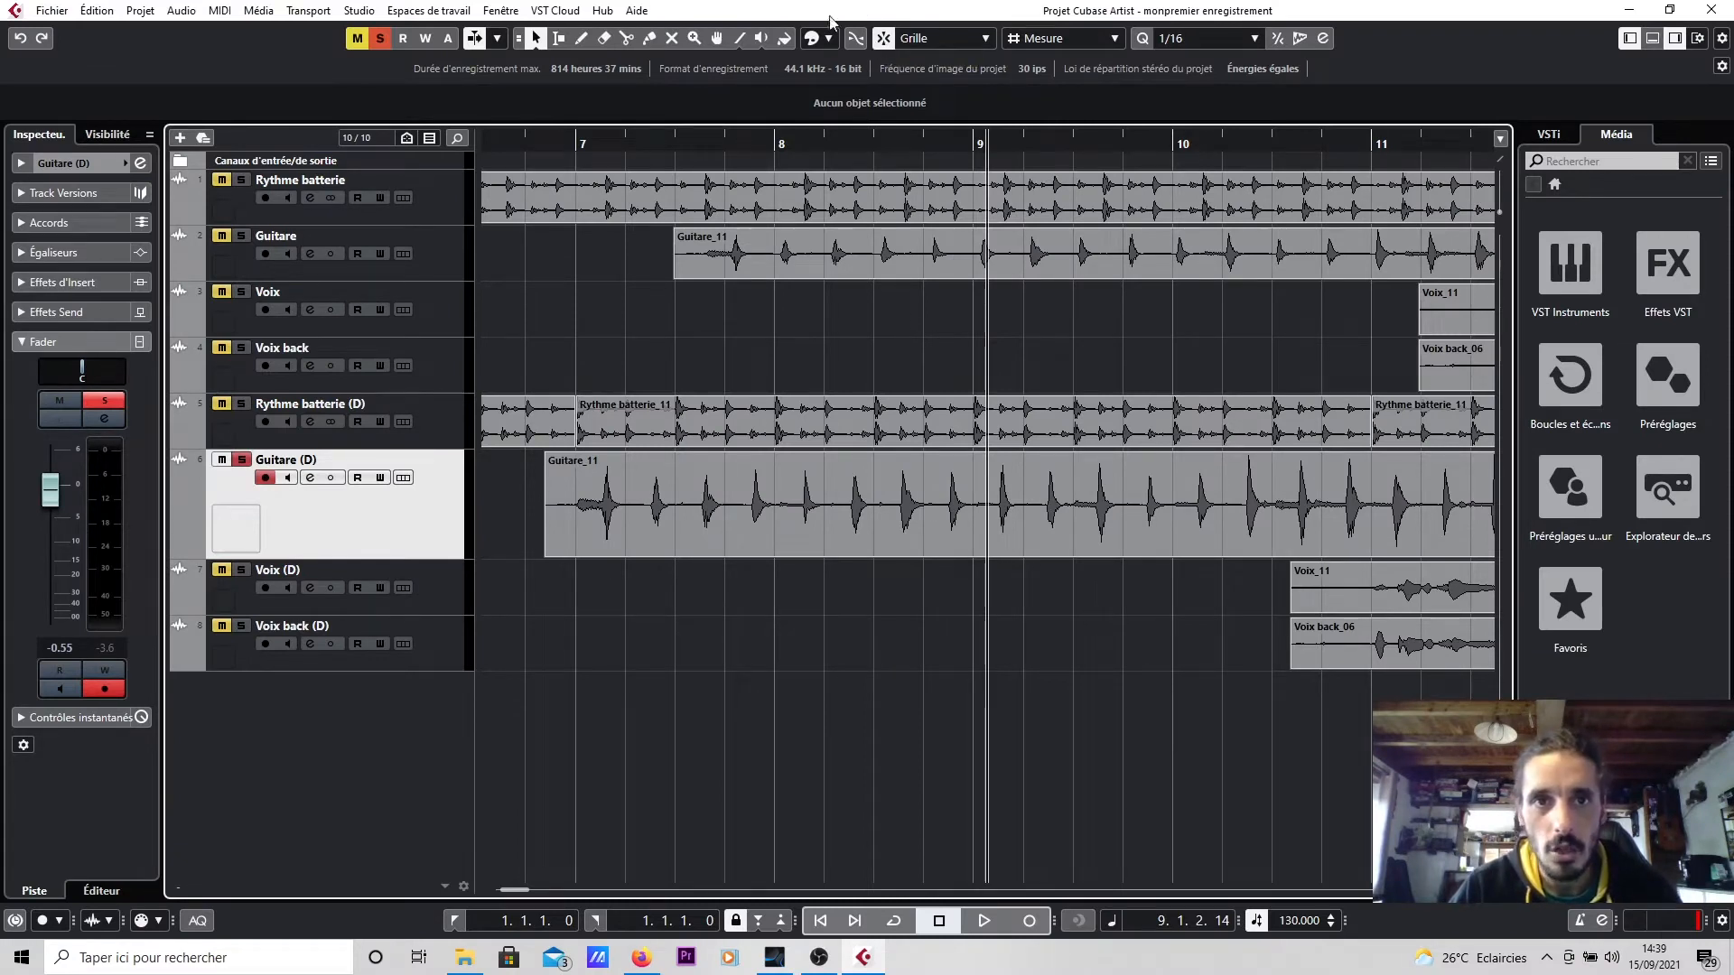
# Split the Guitare (D) event at bars 7 and 11 and delete the parts before and after that range.
pyautogui.click(626, 39)
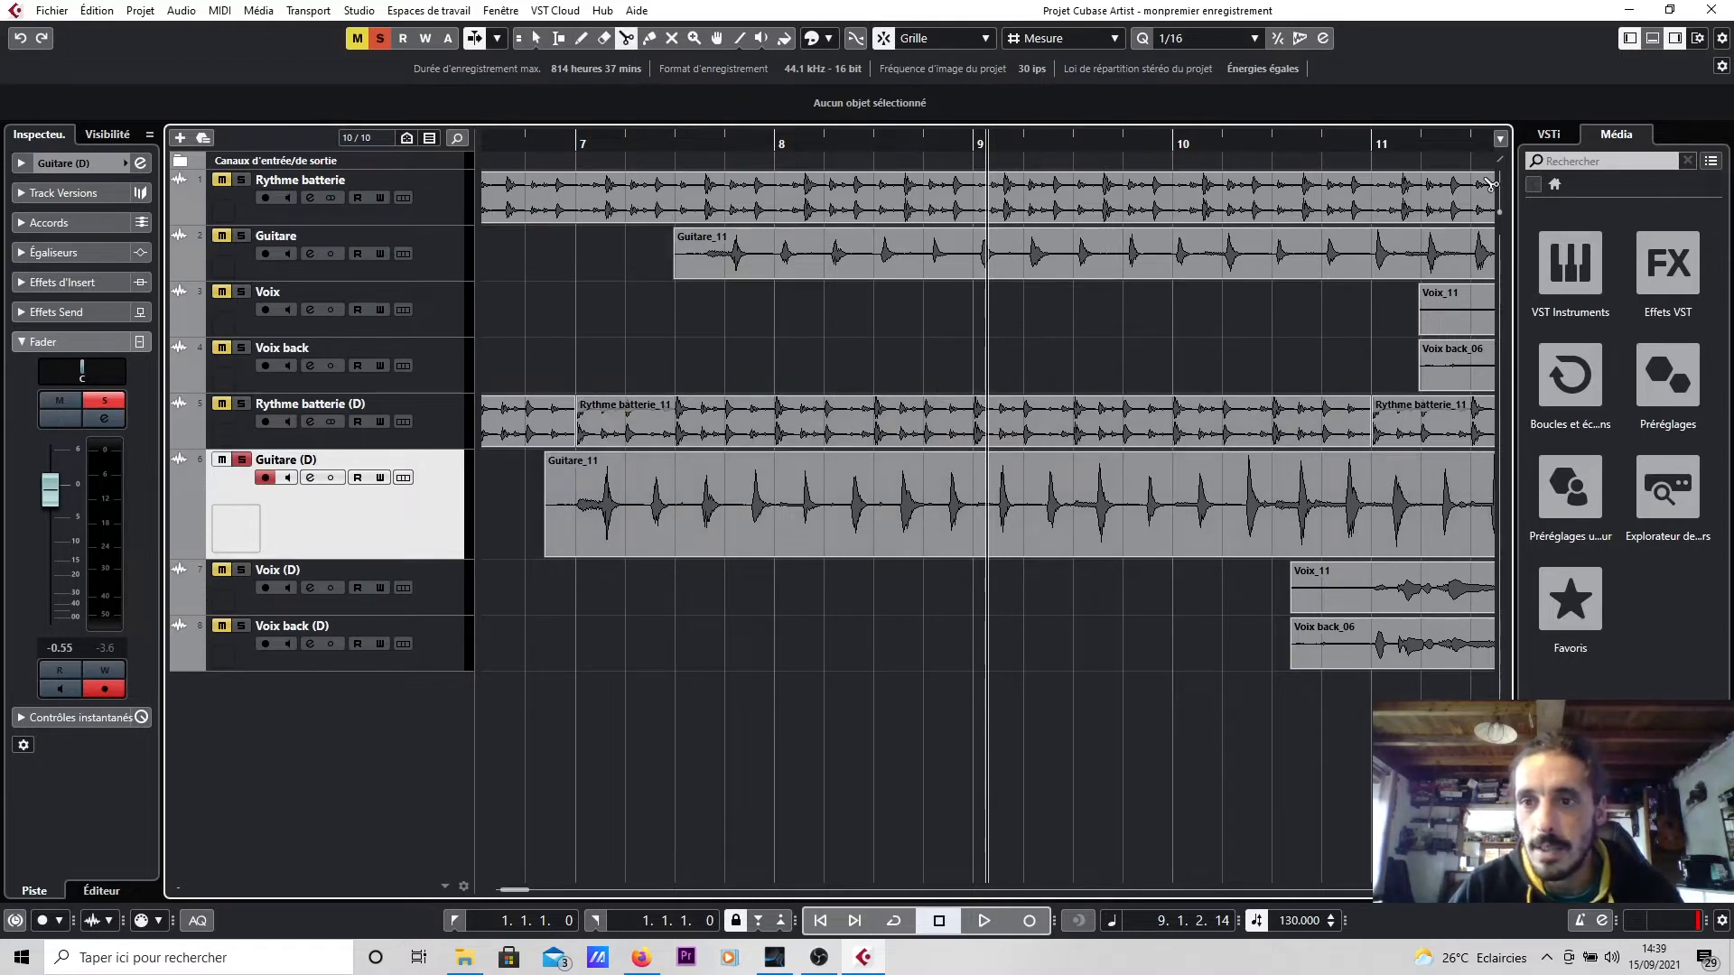
pyautogui.click(1381, 526)
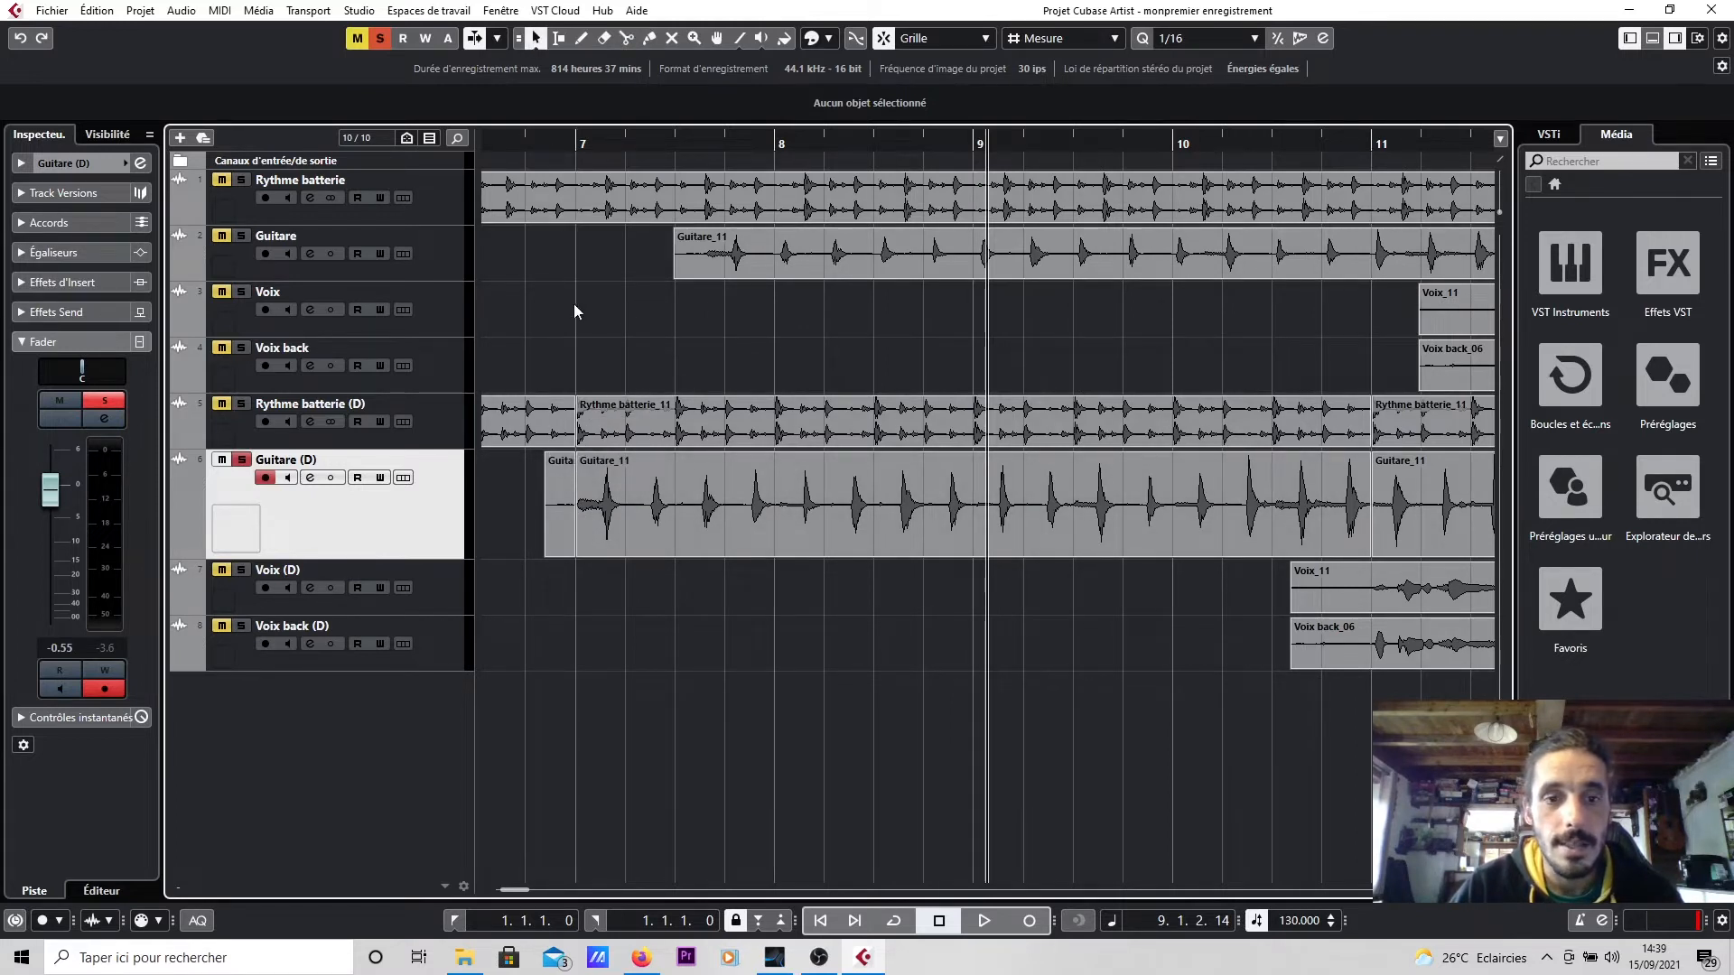
pyautogui.click(559, 479)
pyautogui.press('Delete')
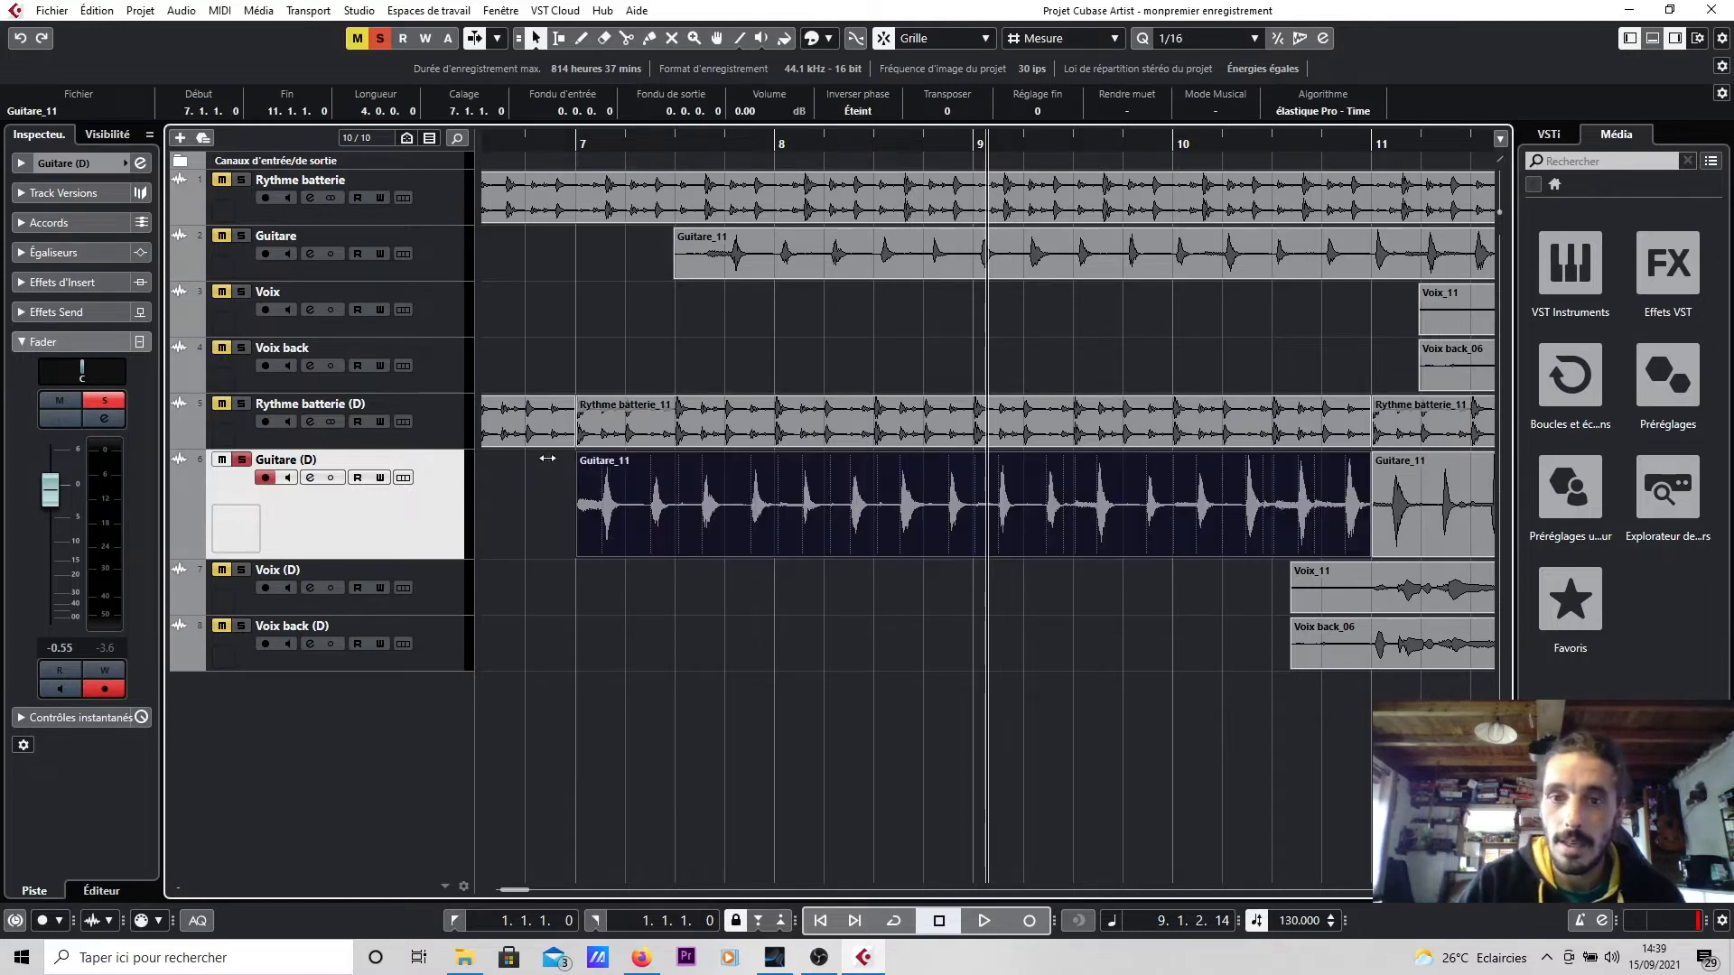
pyautogui.click(1456, 513)
pyautogui.press('Delete')
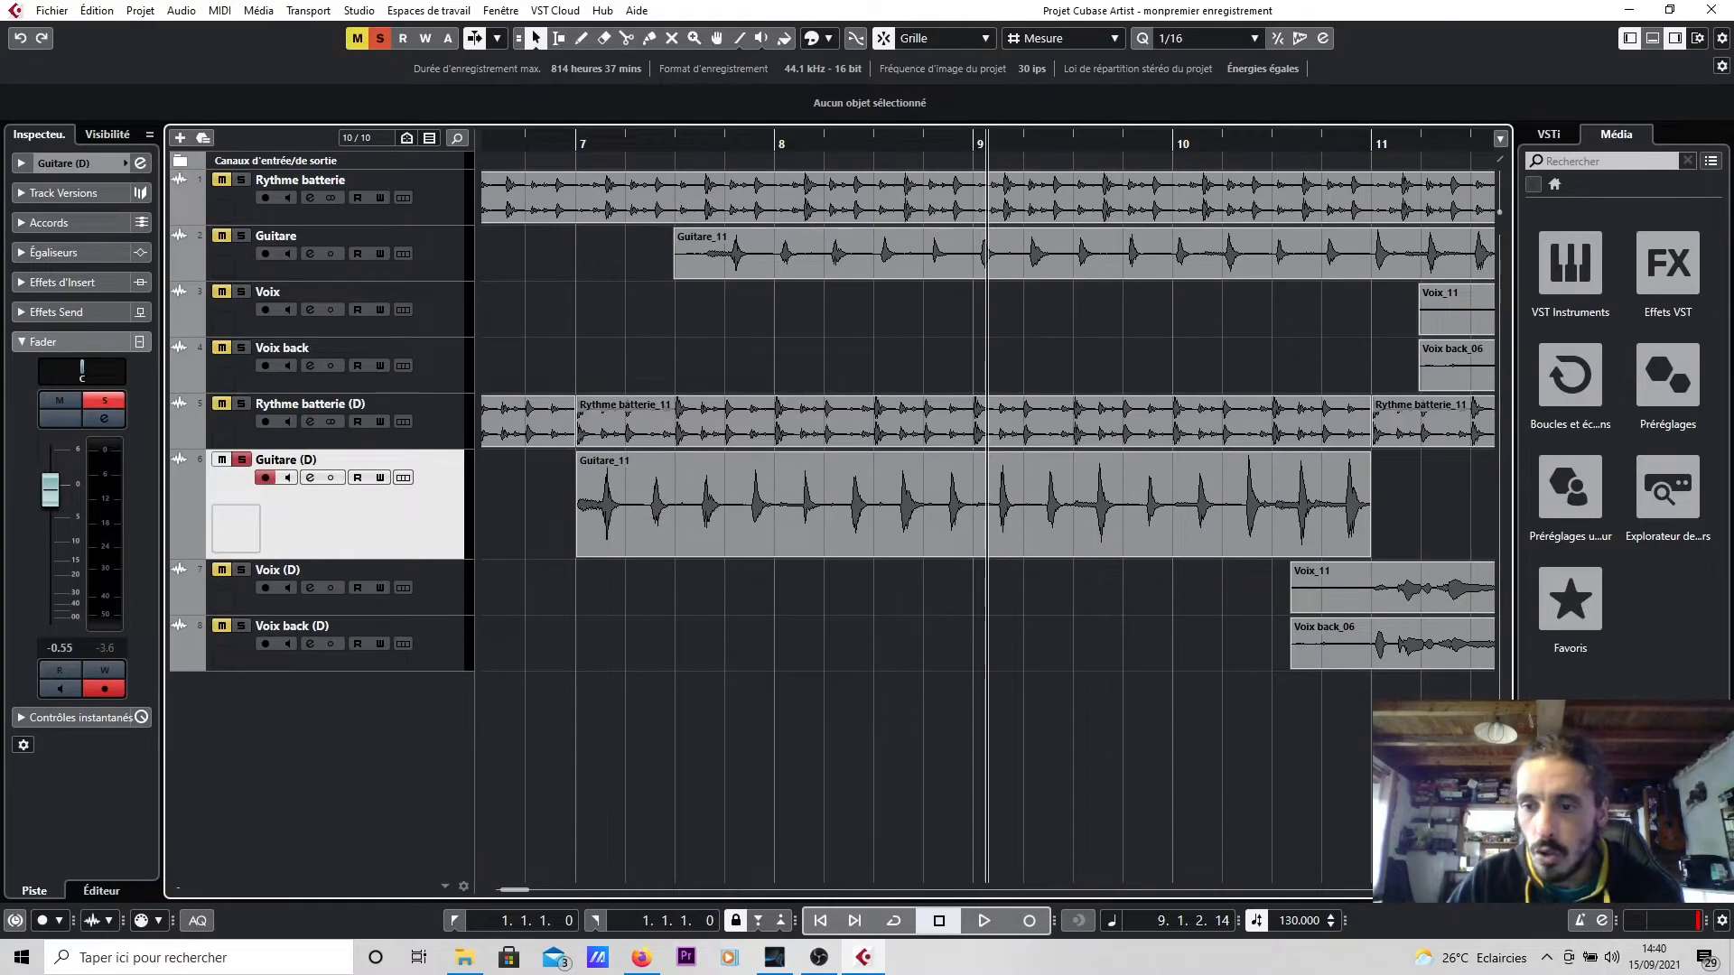
# Slide the audio inside the Guitare (D) event slightly earlier so the first hit lands half a beat after bar 7.
pyautogui.hotkey('shift', 'h')
pyautogui.hotkey('shift', 'h')
pyautogui.hotkey('shift', 'h')
pyautogui.hotkey('shift', 'h')
pyautogui.hotkey('shift', 'h')
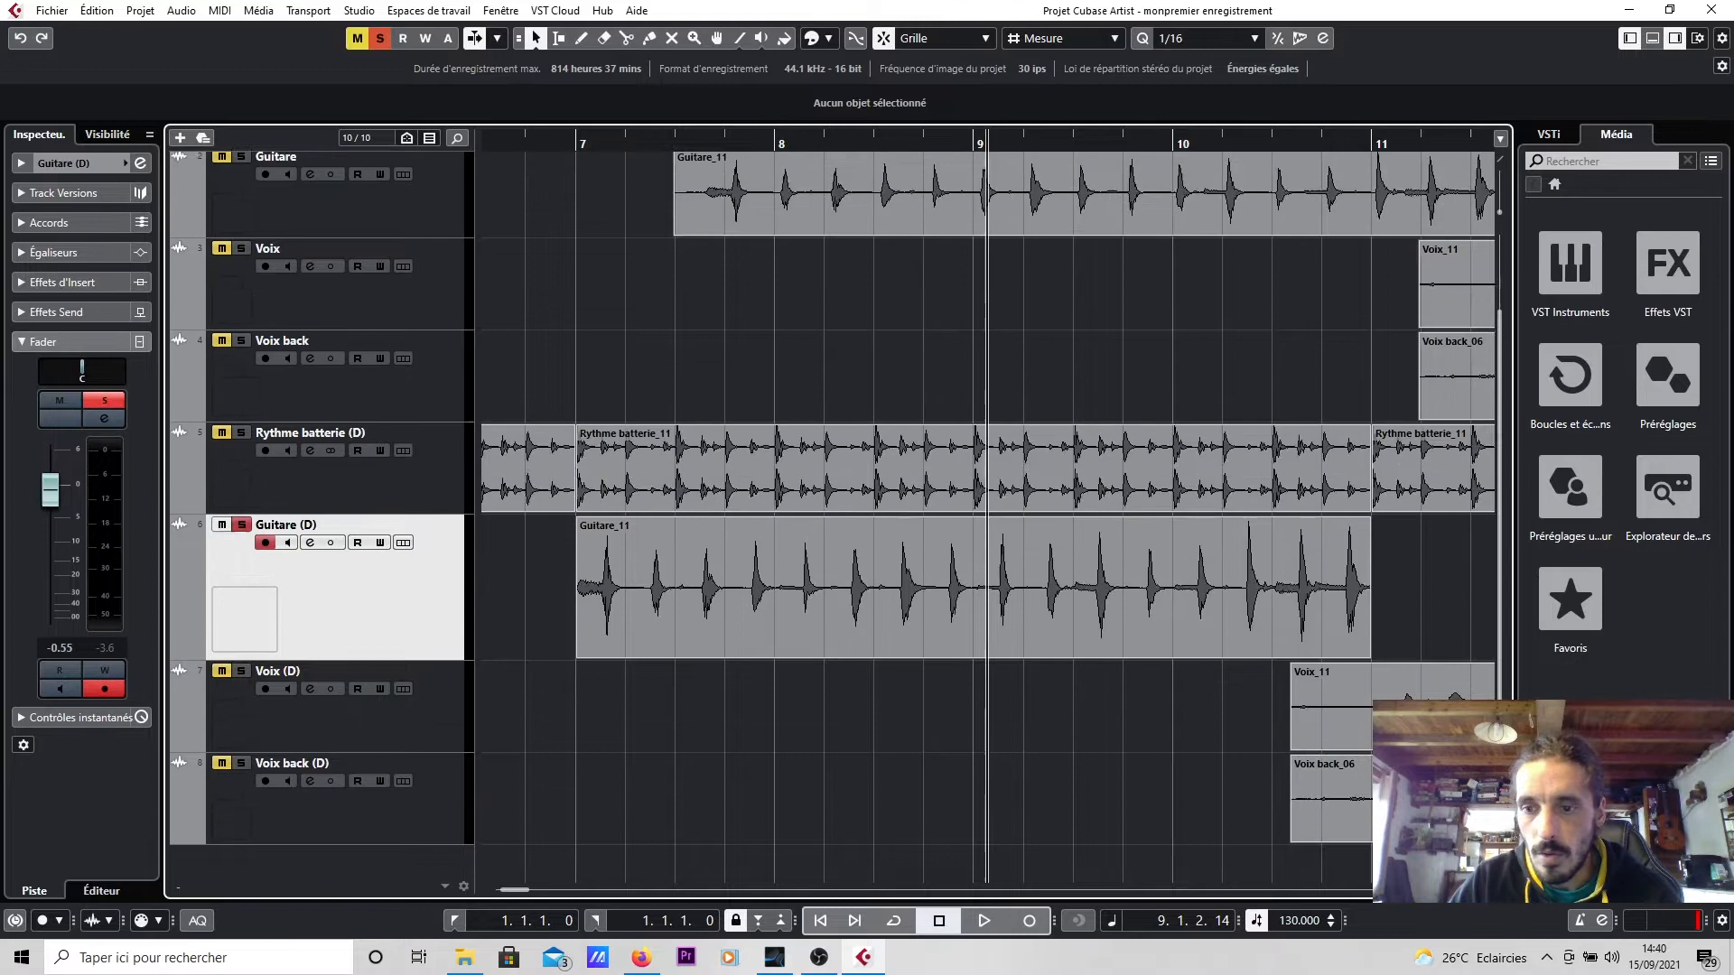
pyautogui.press('h')
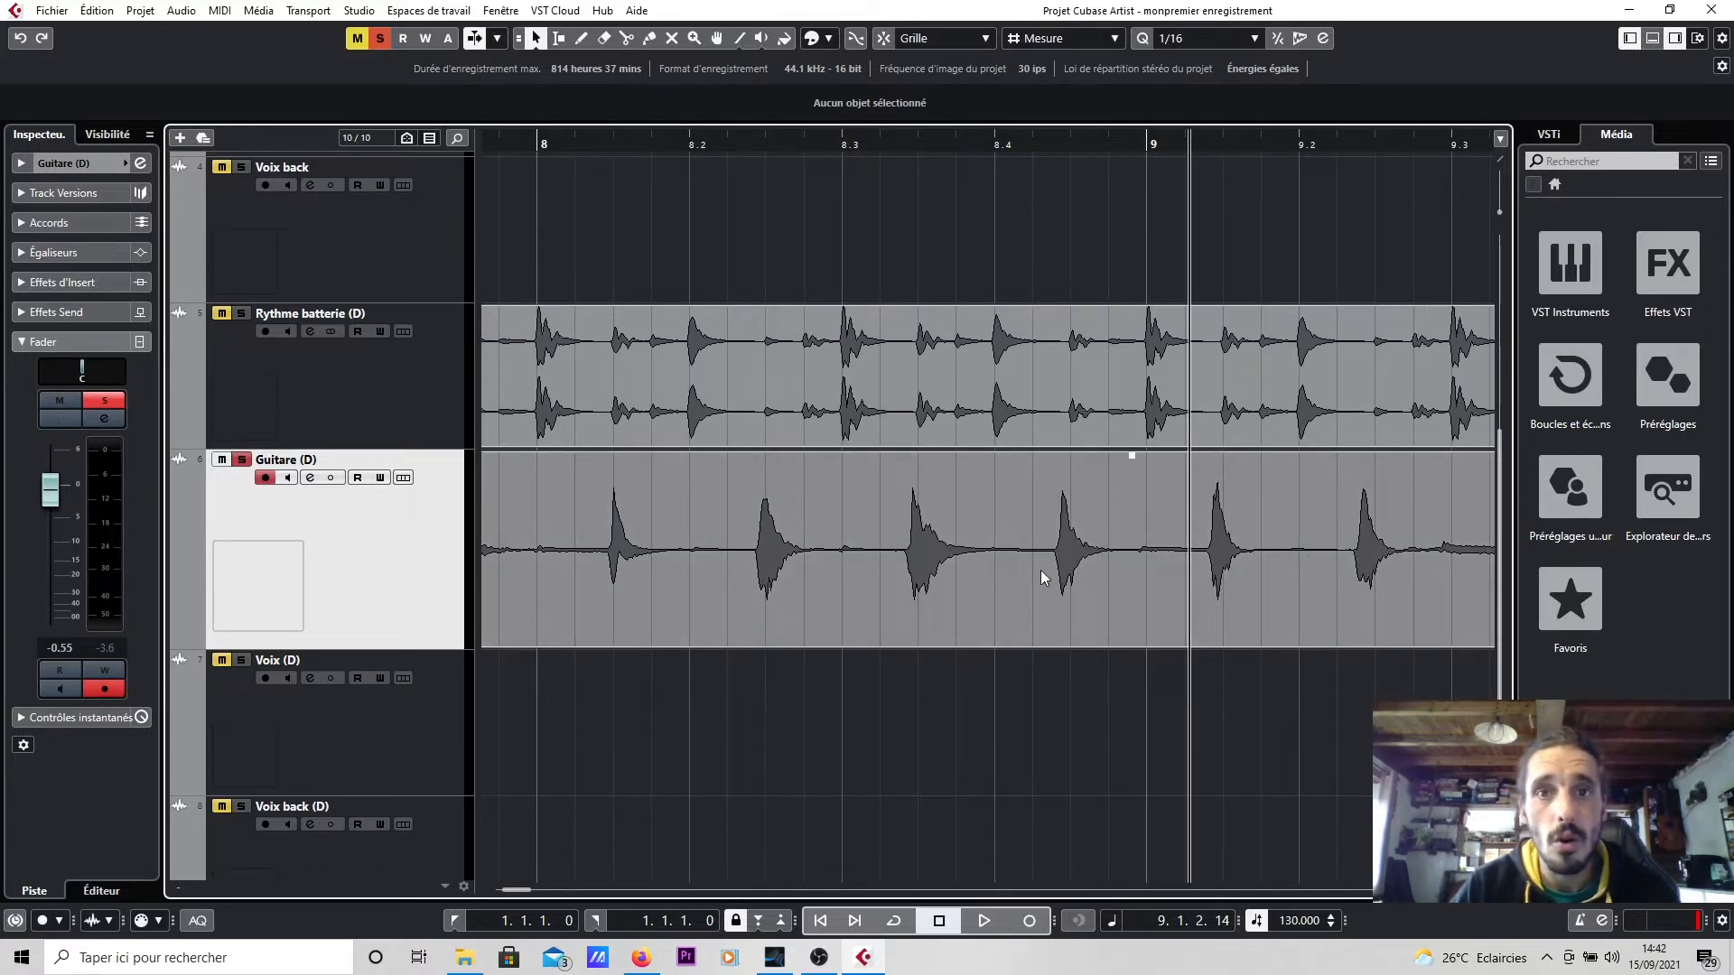
pyautogui.click(486, 891)
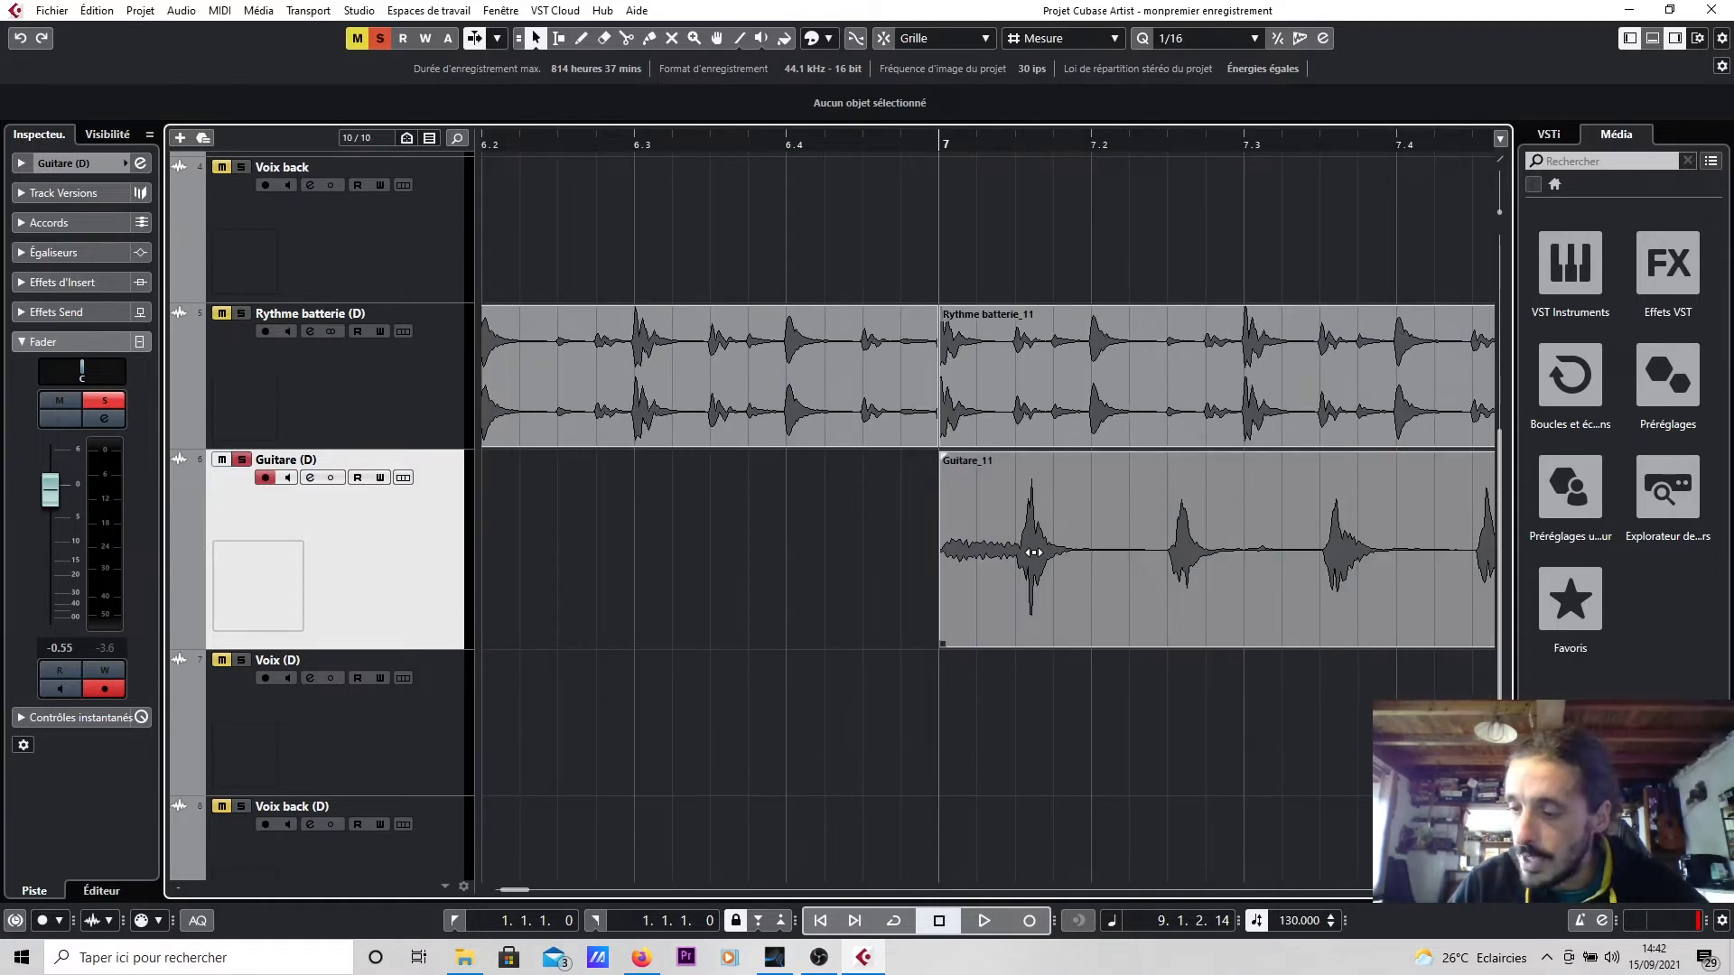
pyautogui.click(1033, 551)
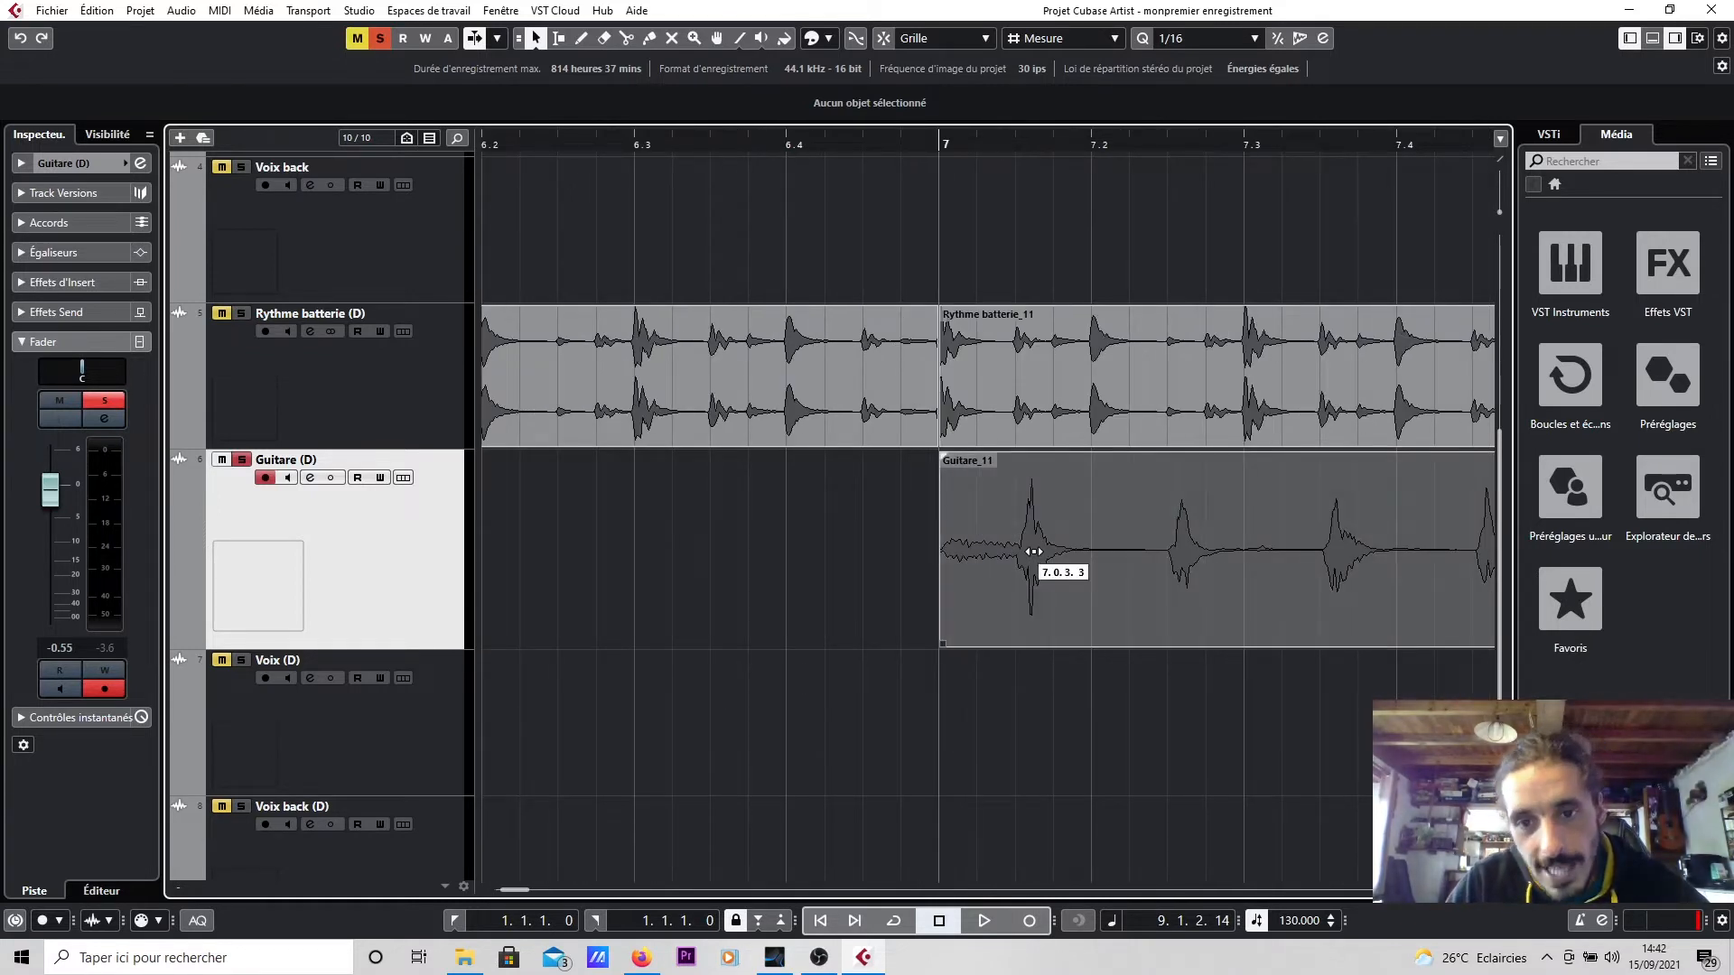
pyautogui.moveTo(1033, 552); pyautogui.dragTo(1017, 567)
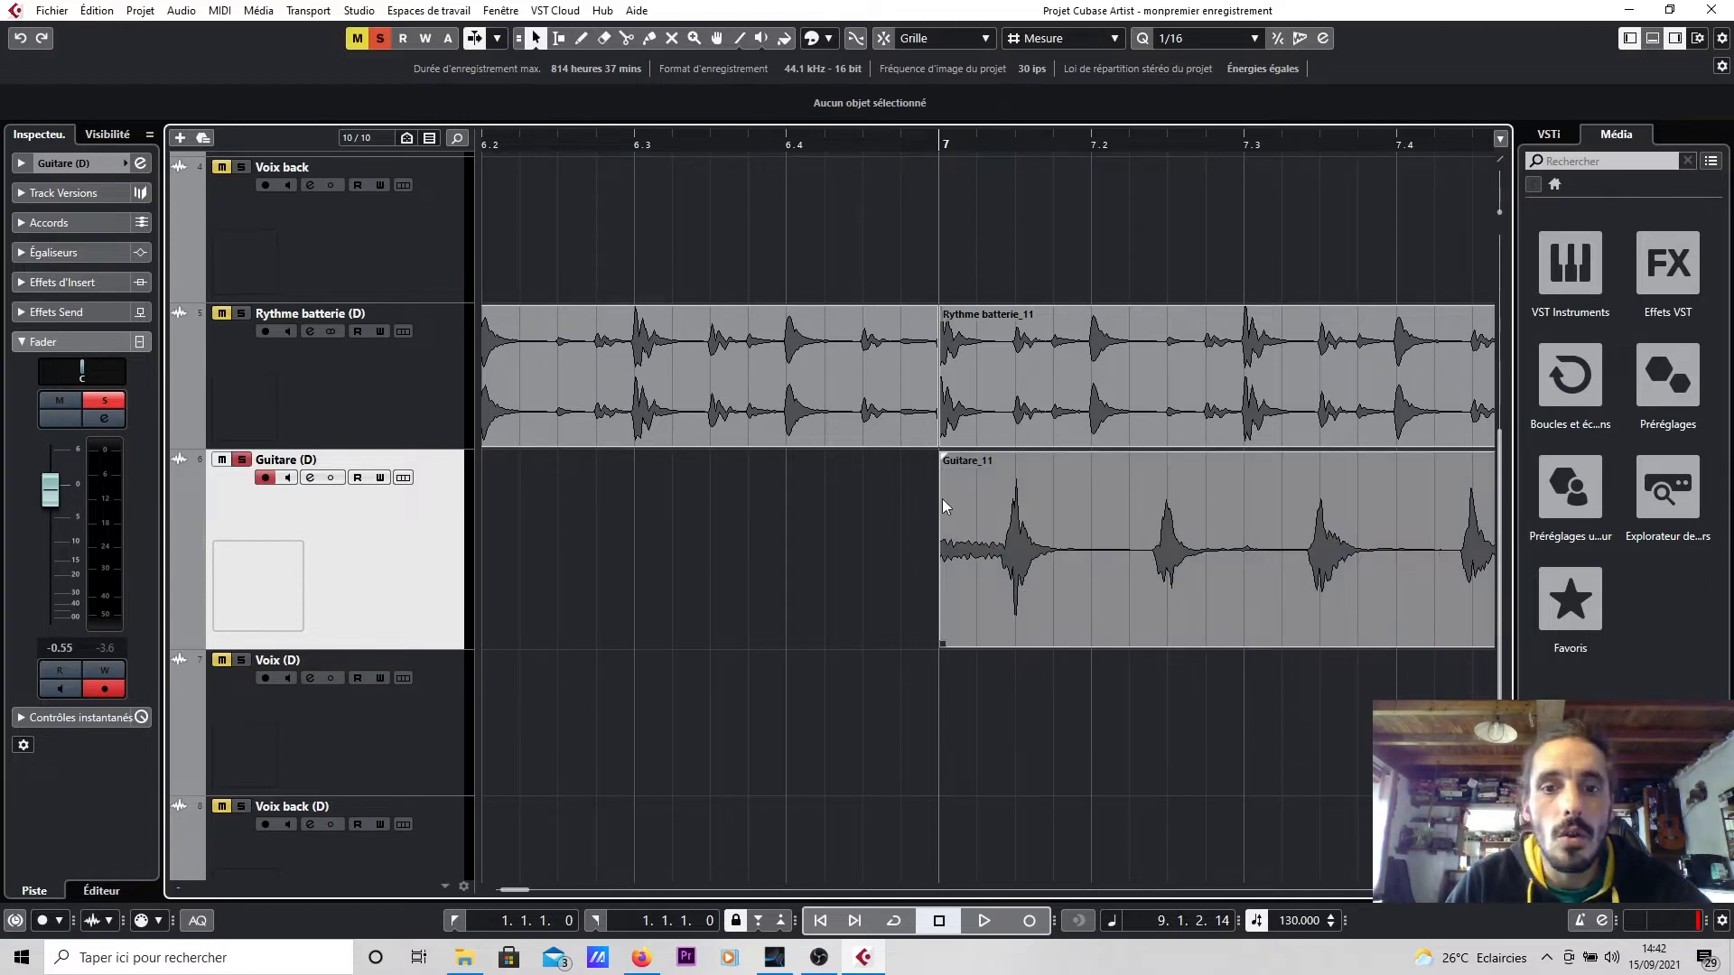
# Split Guitare (D) just before the early hit following 8.3 and slide the second part's audio slightly later onto the grid.
pyautogui.click(1392, 888)
pyautogui.click(1391, 889)
pyautogui.click(1391, 889)
pyautogui.click(1390, 888)
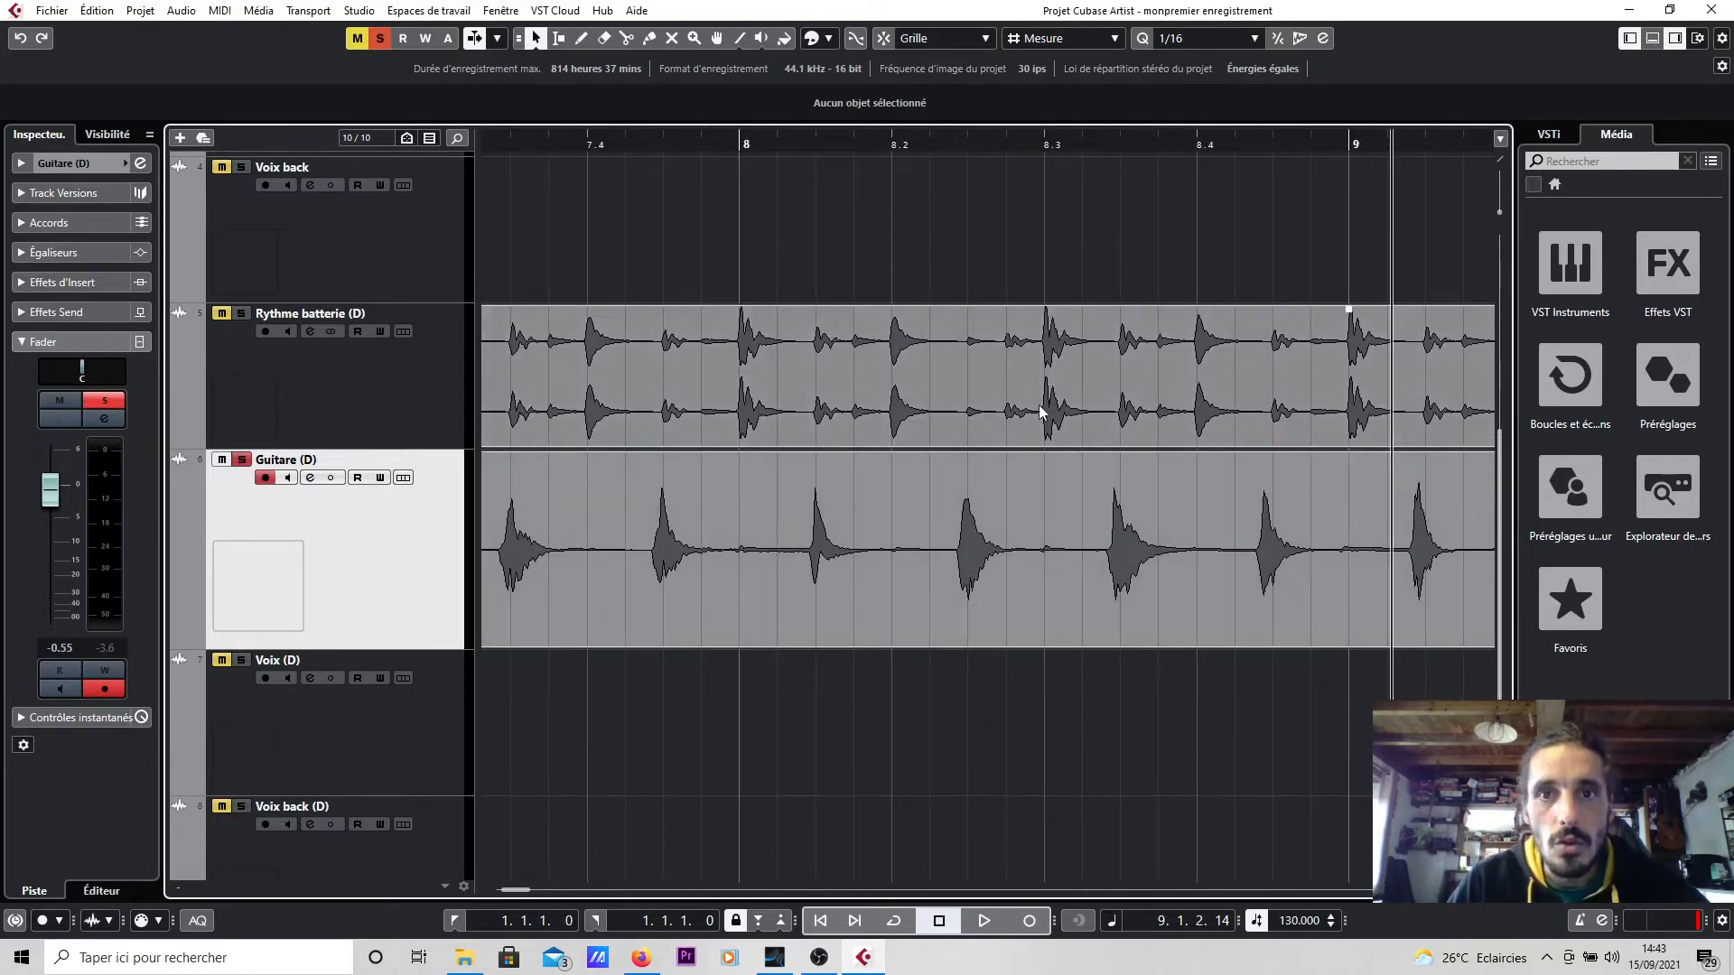
pyautogui.click(627, 40)
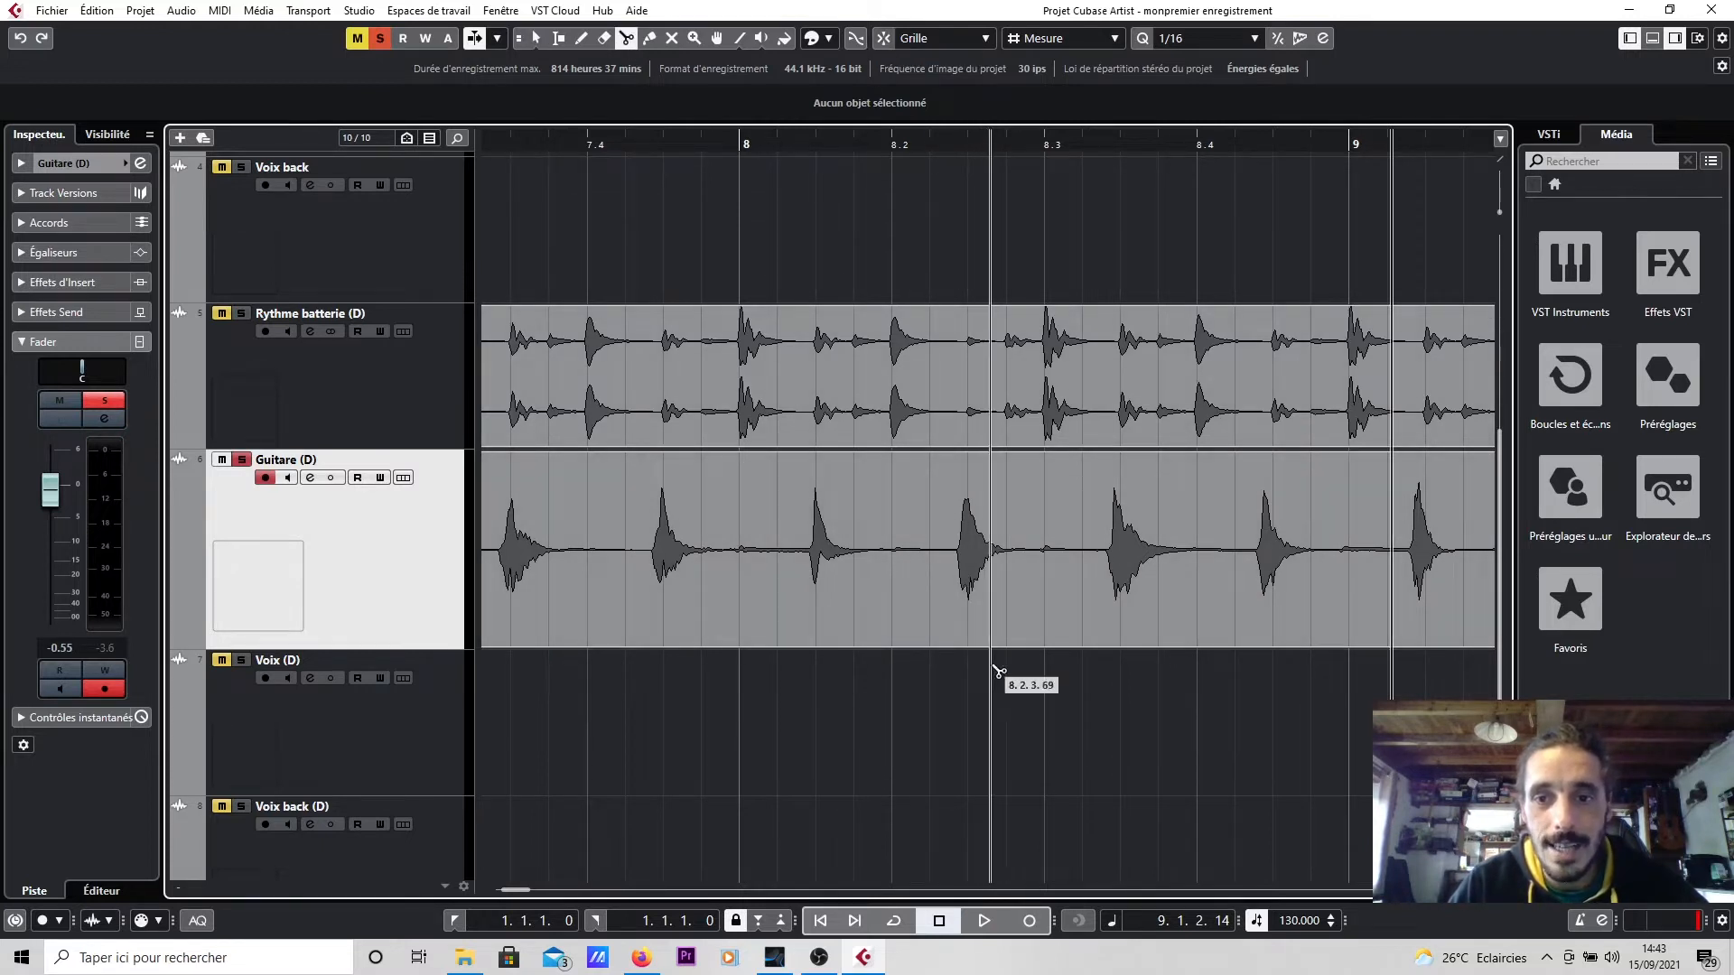
pyautogui.click(1100, 568)
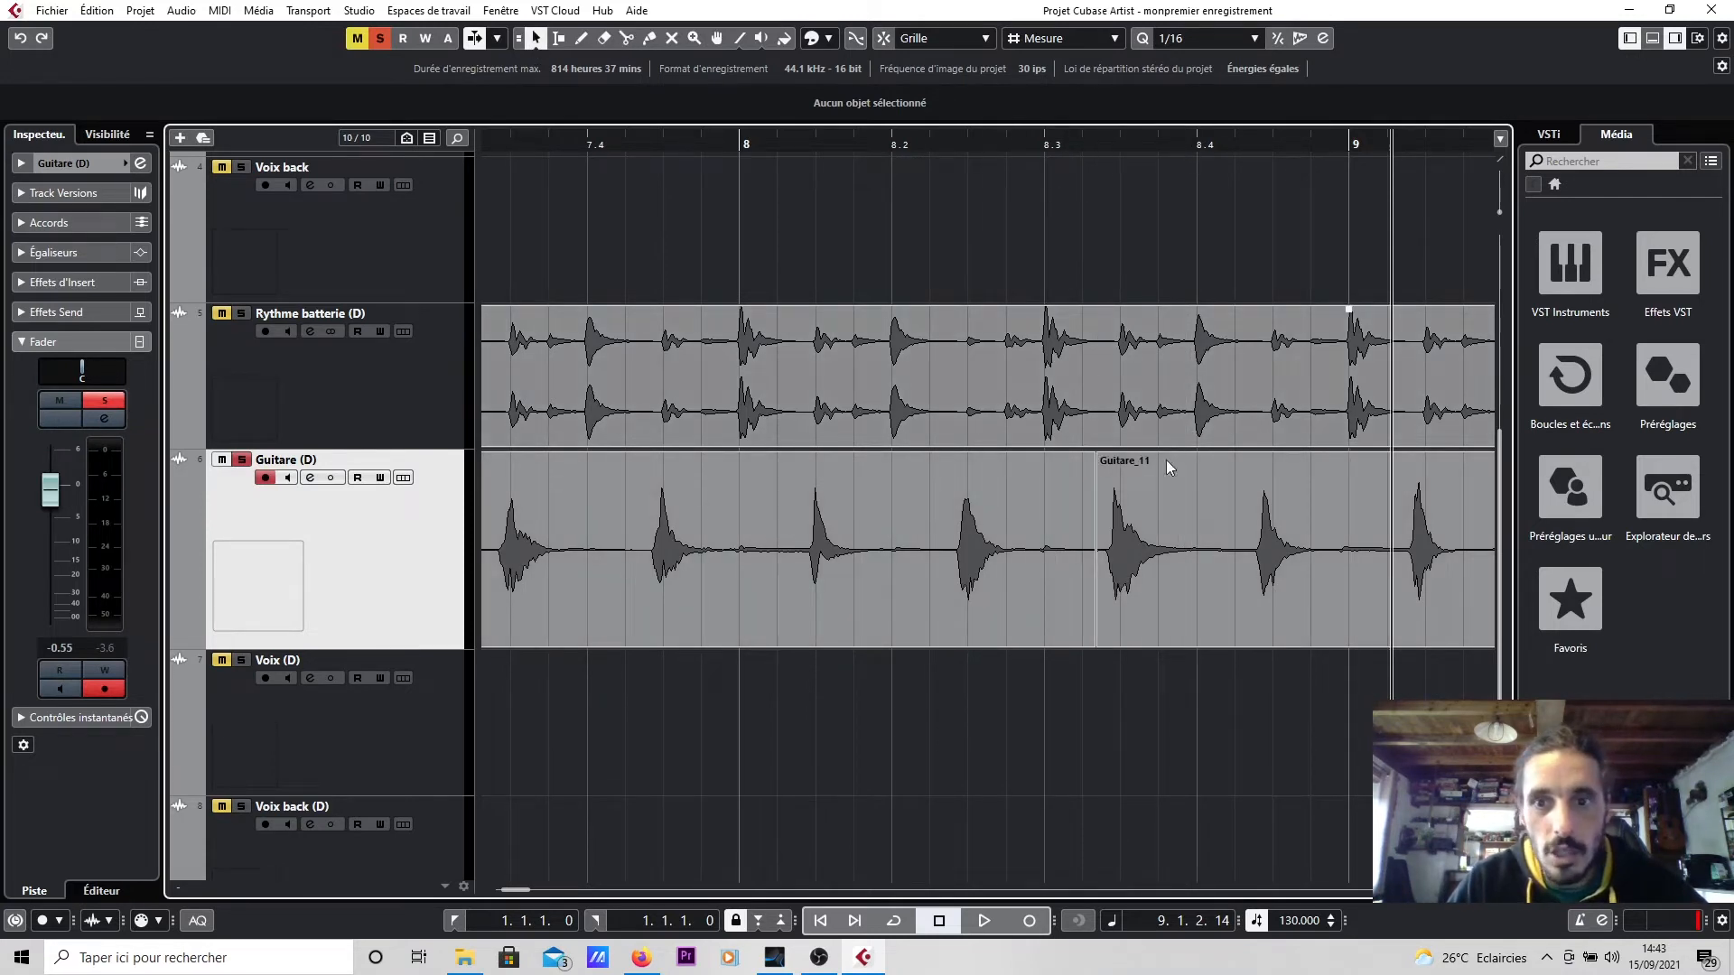
pyautogui.click(1188, 550)
pyautogui.moveTo(1189, 550); pyautogui.dragTo(1198, 550)
# Split Guitare (D) just before the hit following 9.2 and align the audio of the new part with the grid.
pyautogui.hscroll(5, 1174, 578)
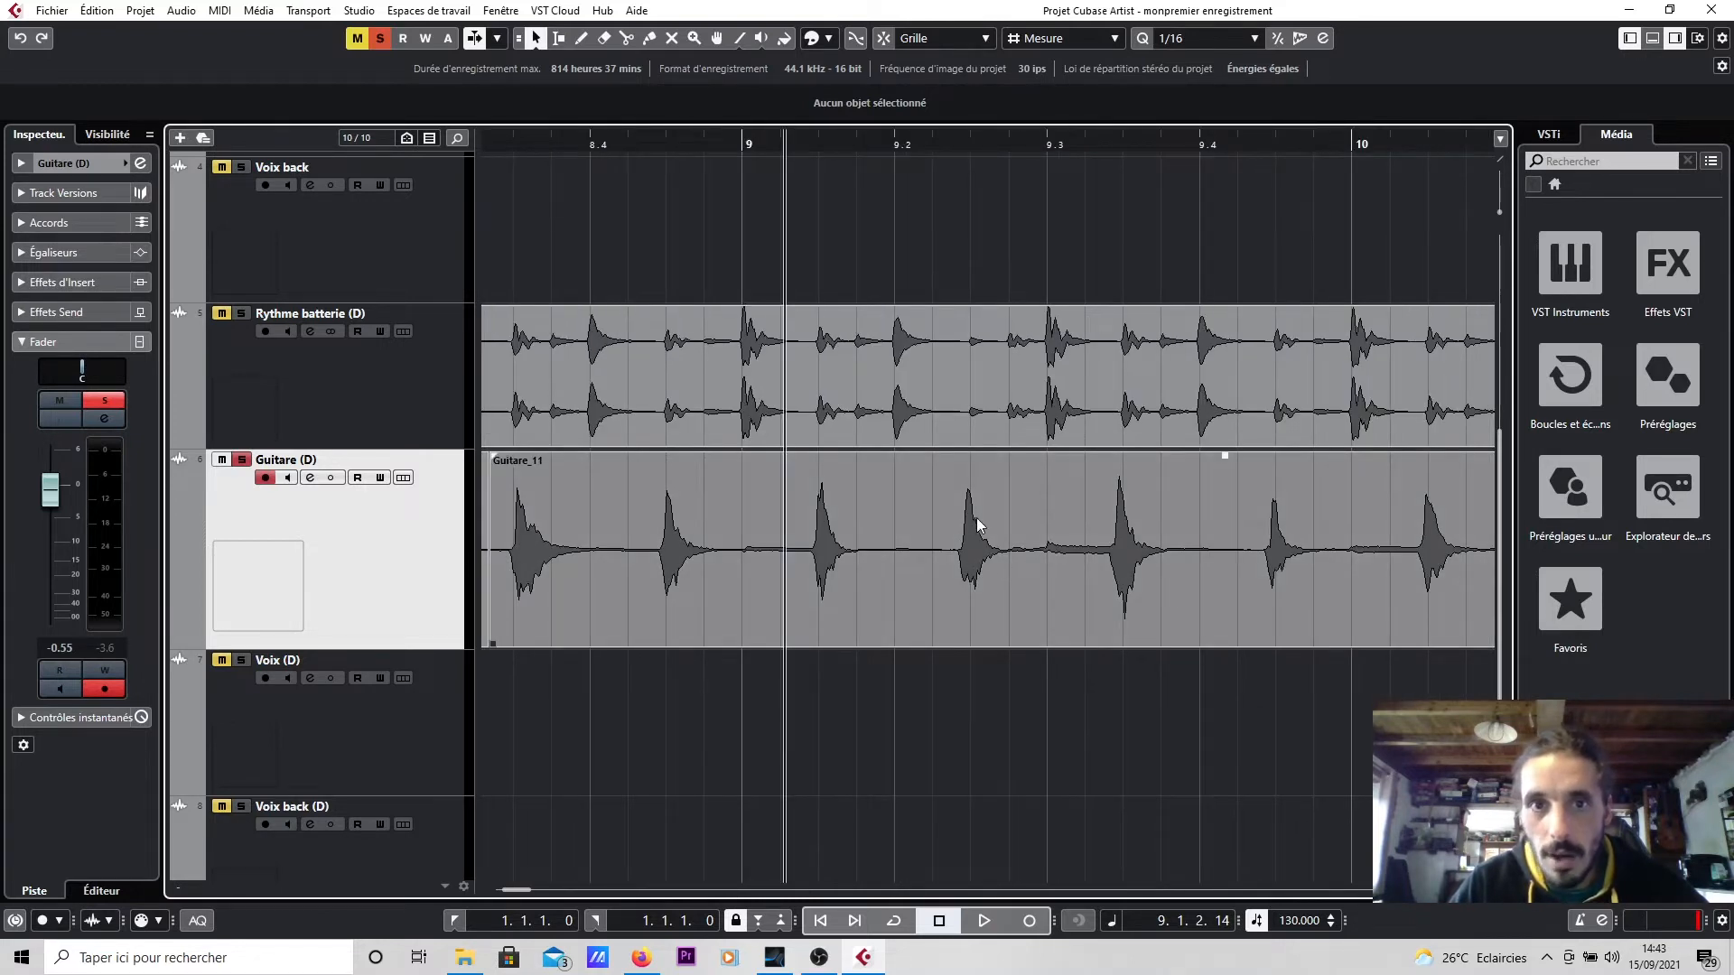
pyautogui.click(629, 40)
pyautogui.click(940, 538)
pyautogui.click(536, 39)
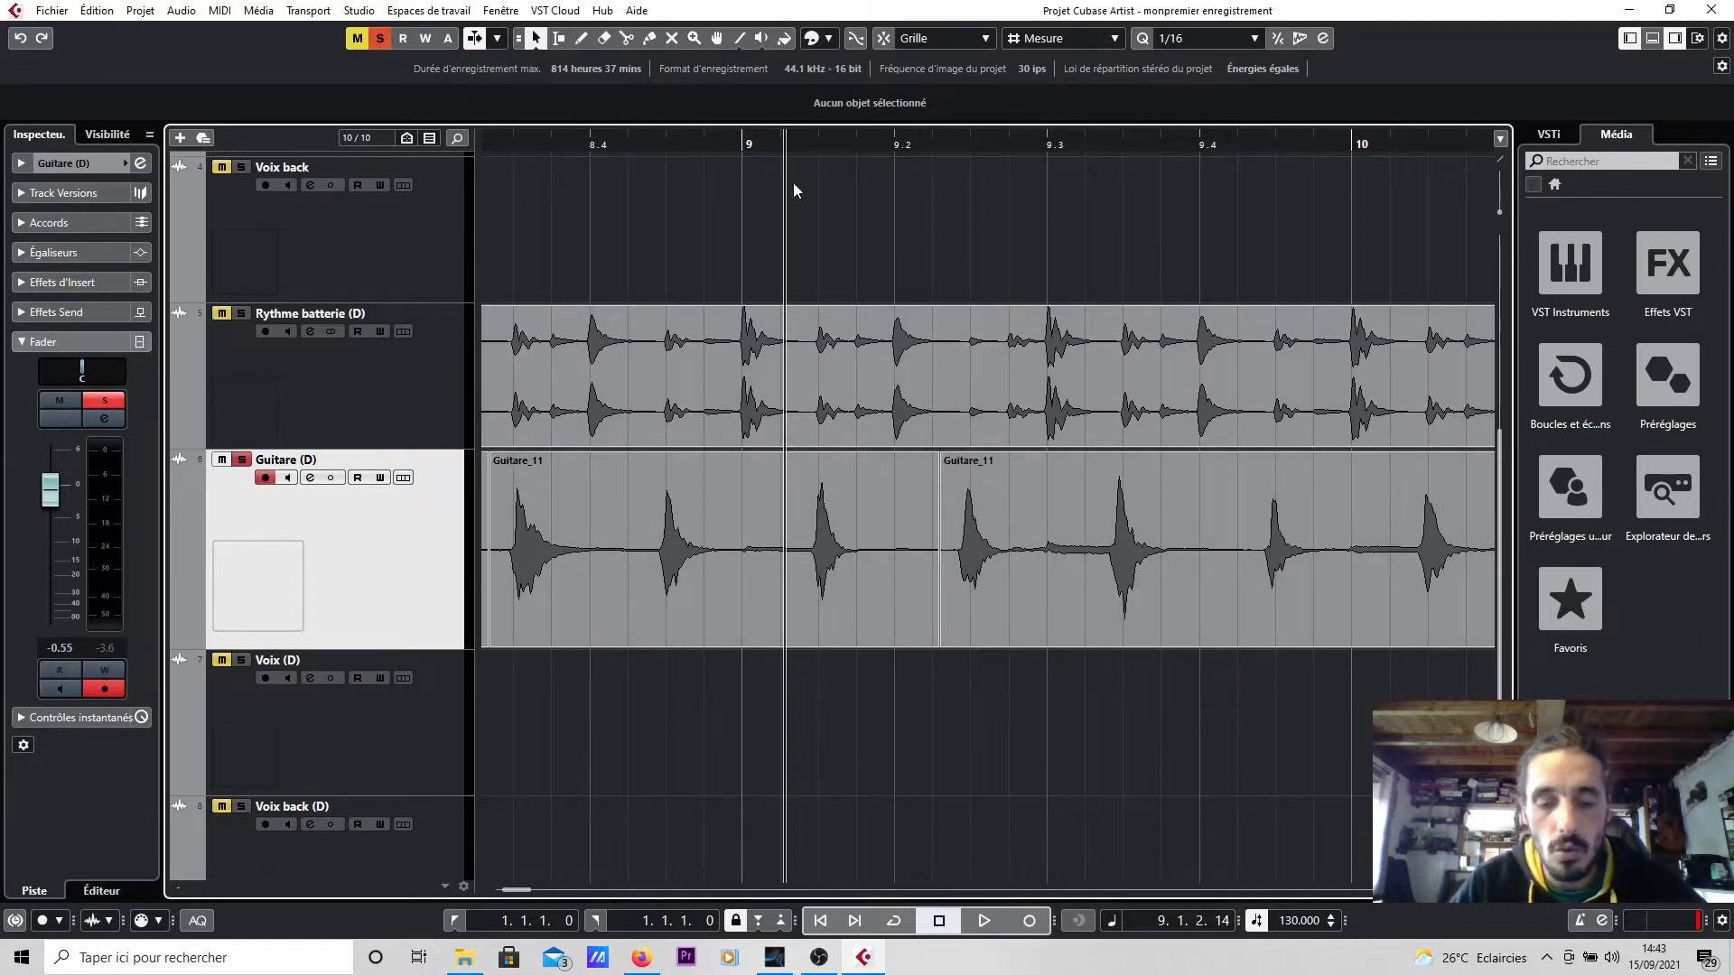
pyautogui.click(1069, 532)
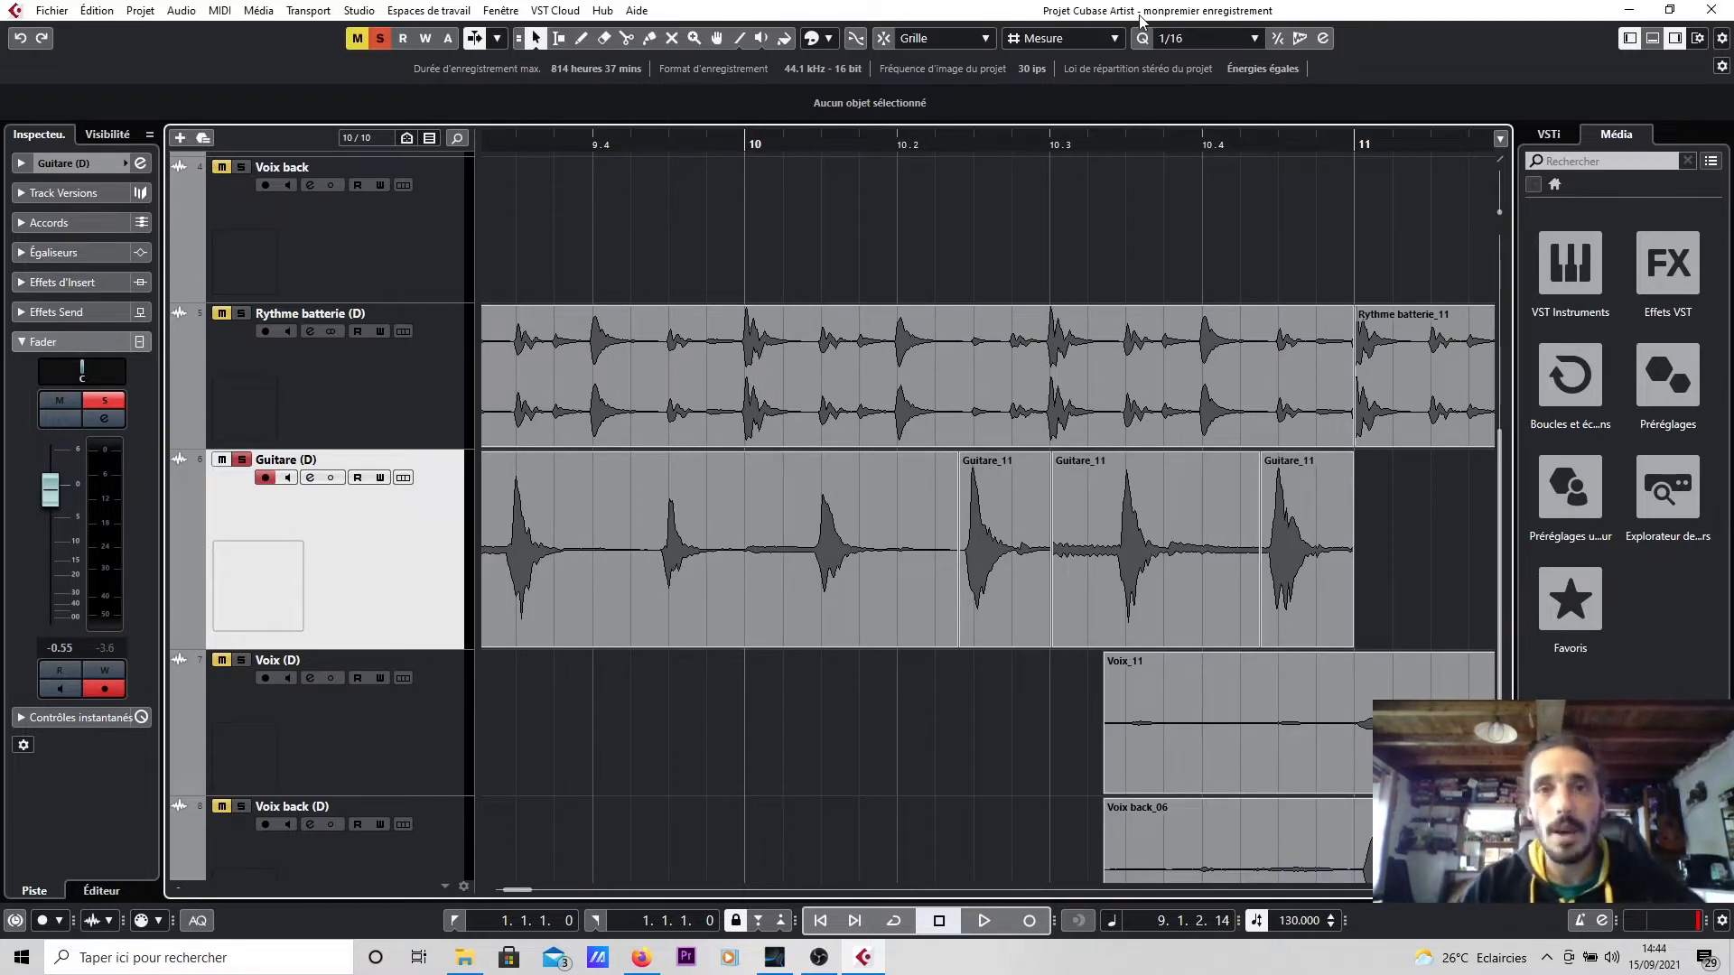
# Turn on the metronome and listen to the corrected guitar section from just before bar 7 to just past bar 11.
pyautogui.moveTo(1419, 892); pyautogui.dragTo(1398, 892)
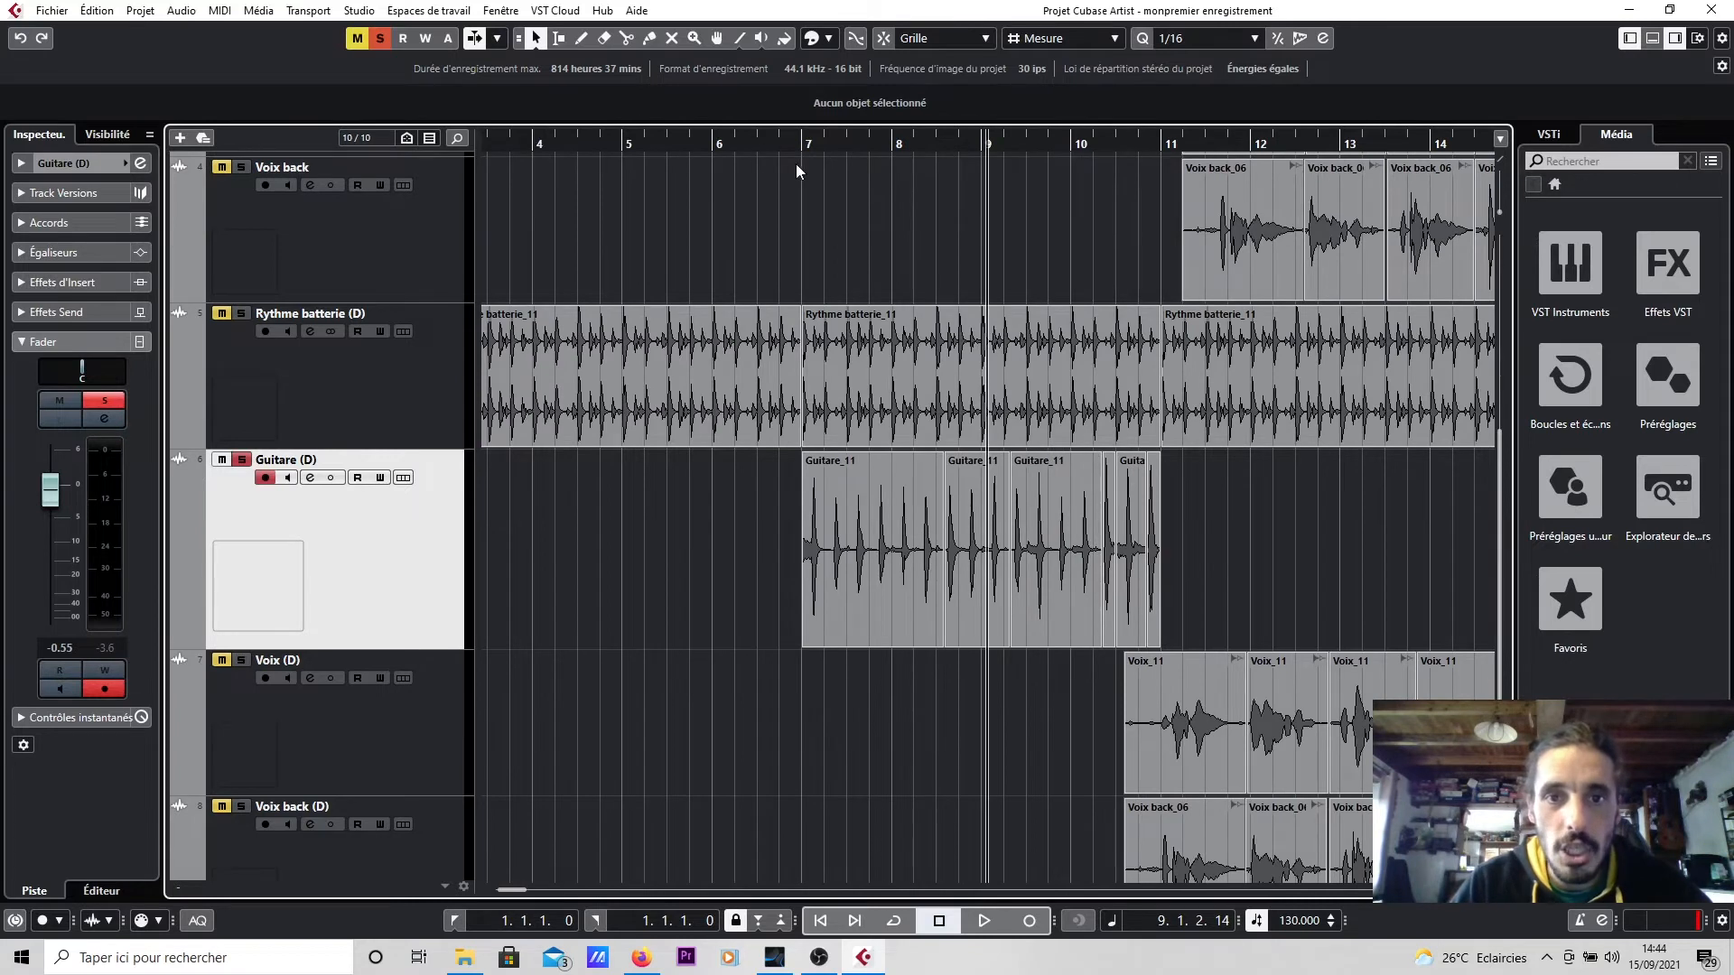
pyautogui.moveTo(794, 147); pyautogui.dragTo(786, 161)
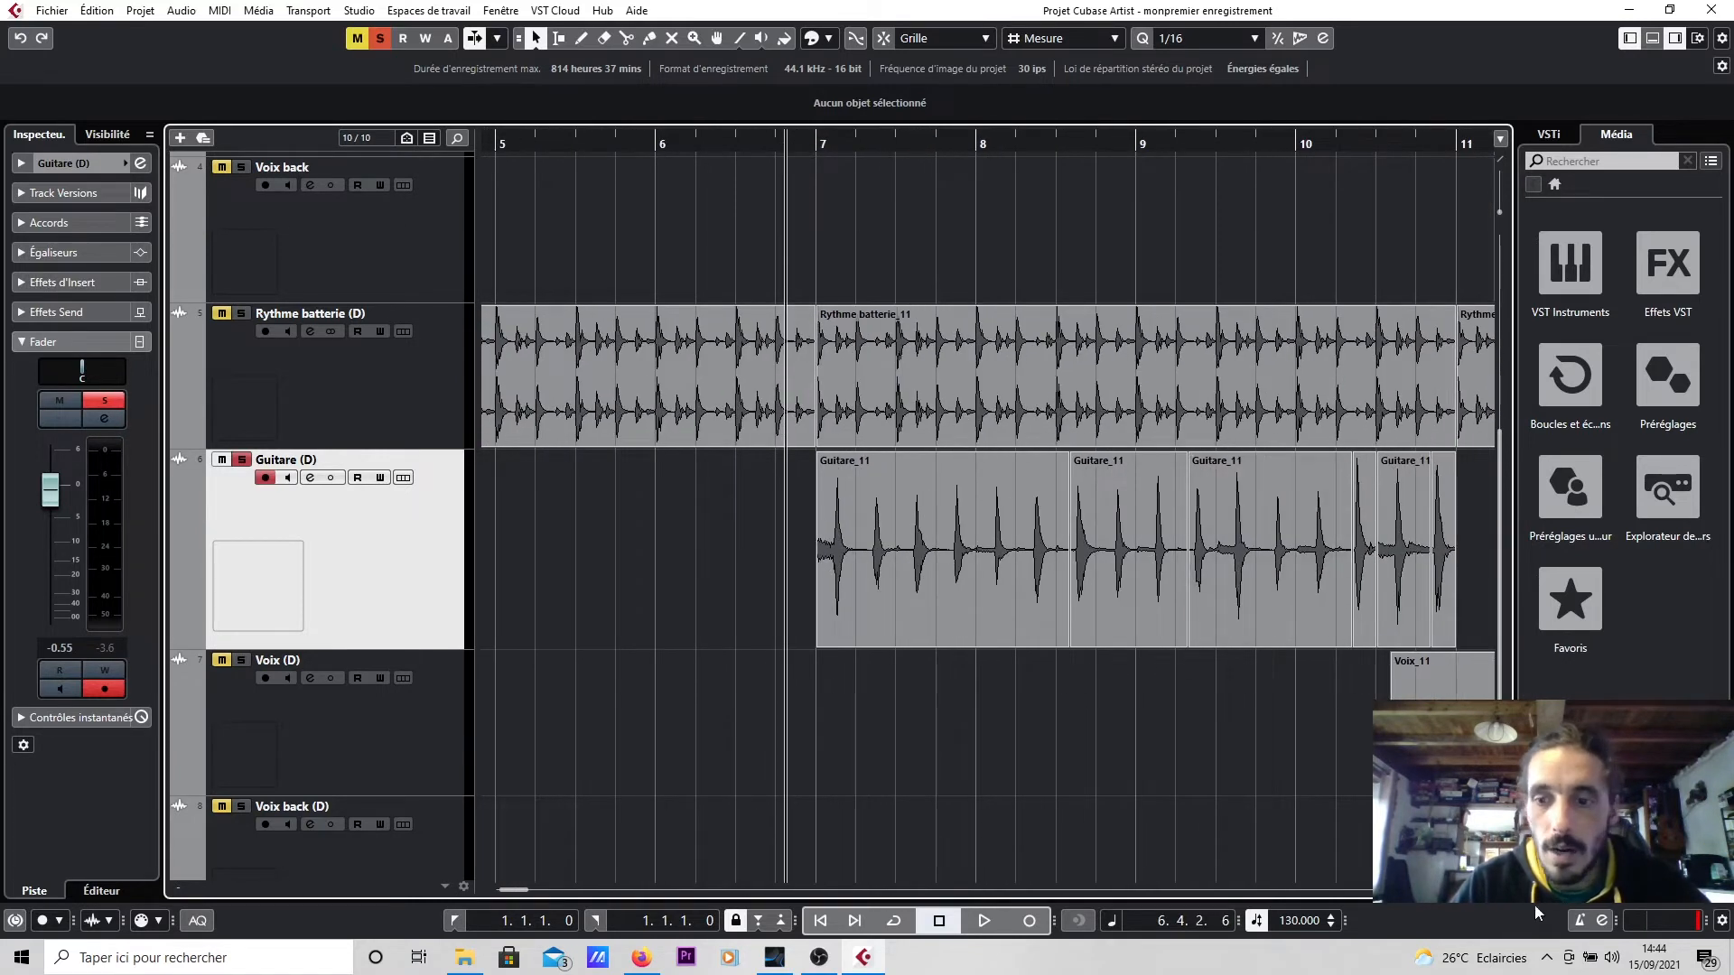
pyautogui.click(1579, 920)
pyautogui.press('space')
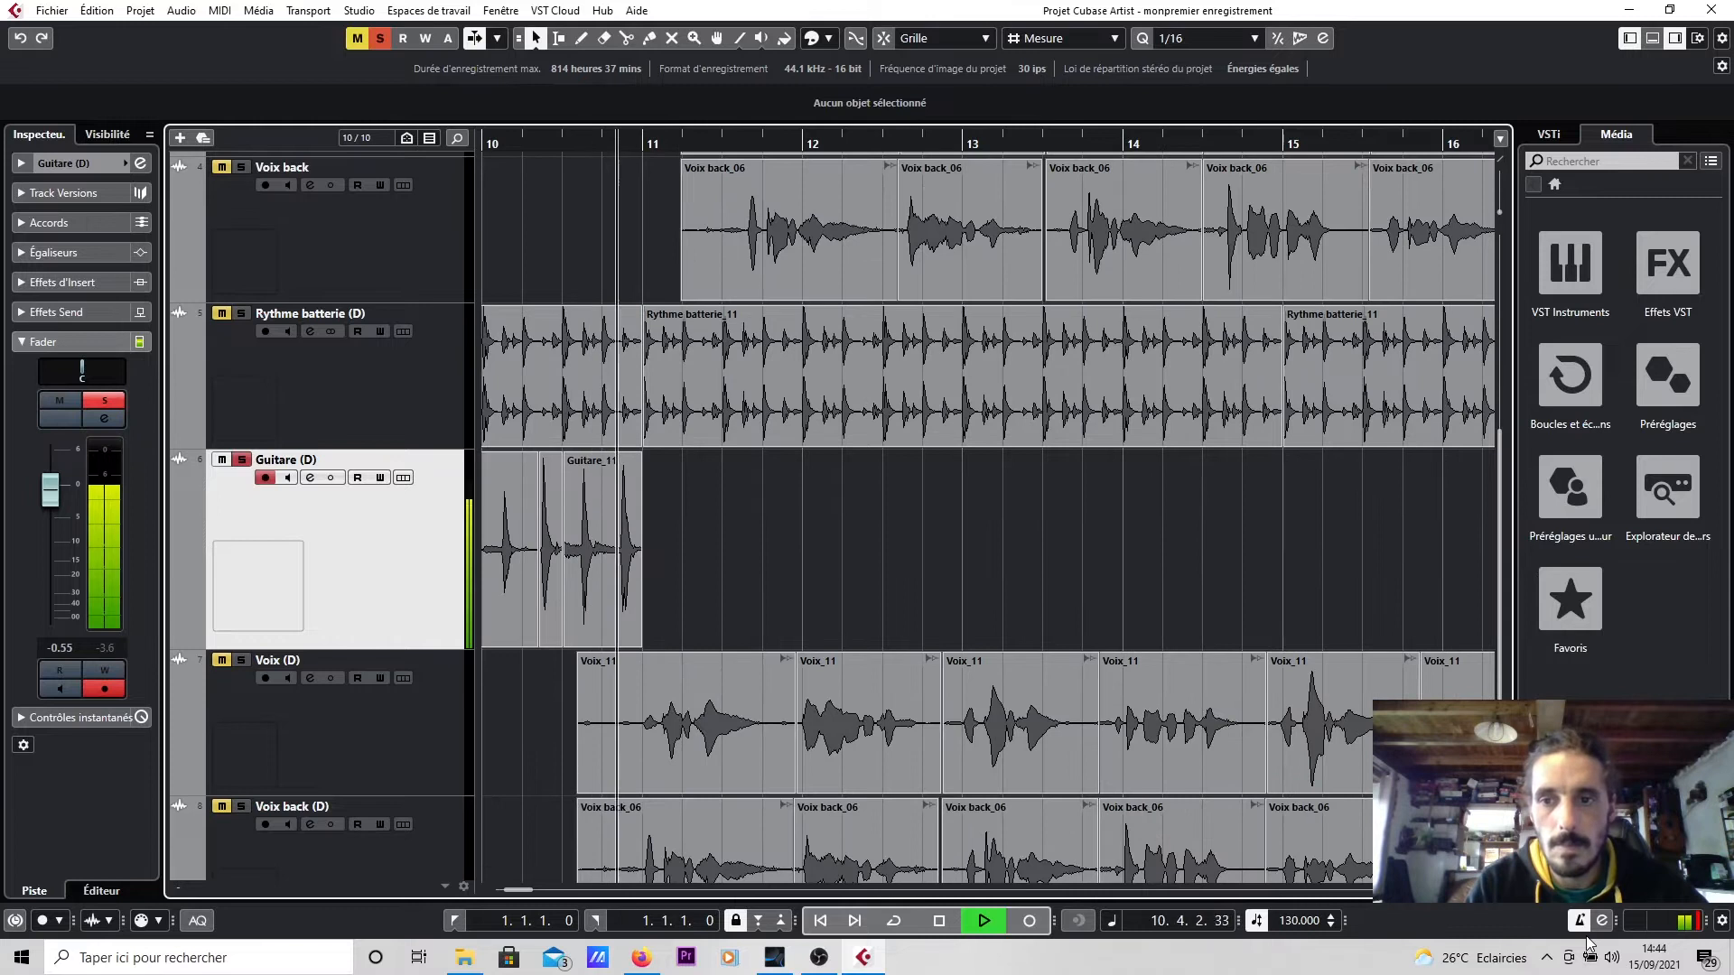
pyautogui.press('space')
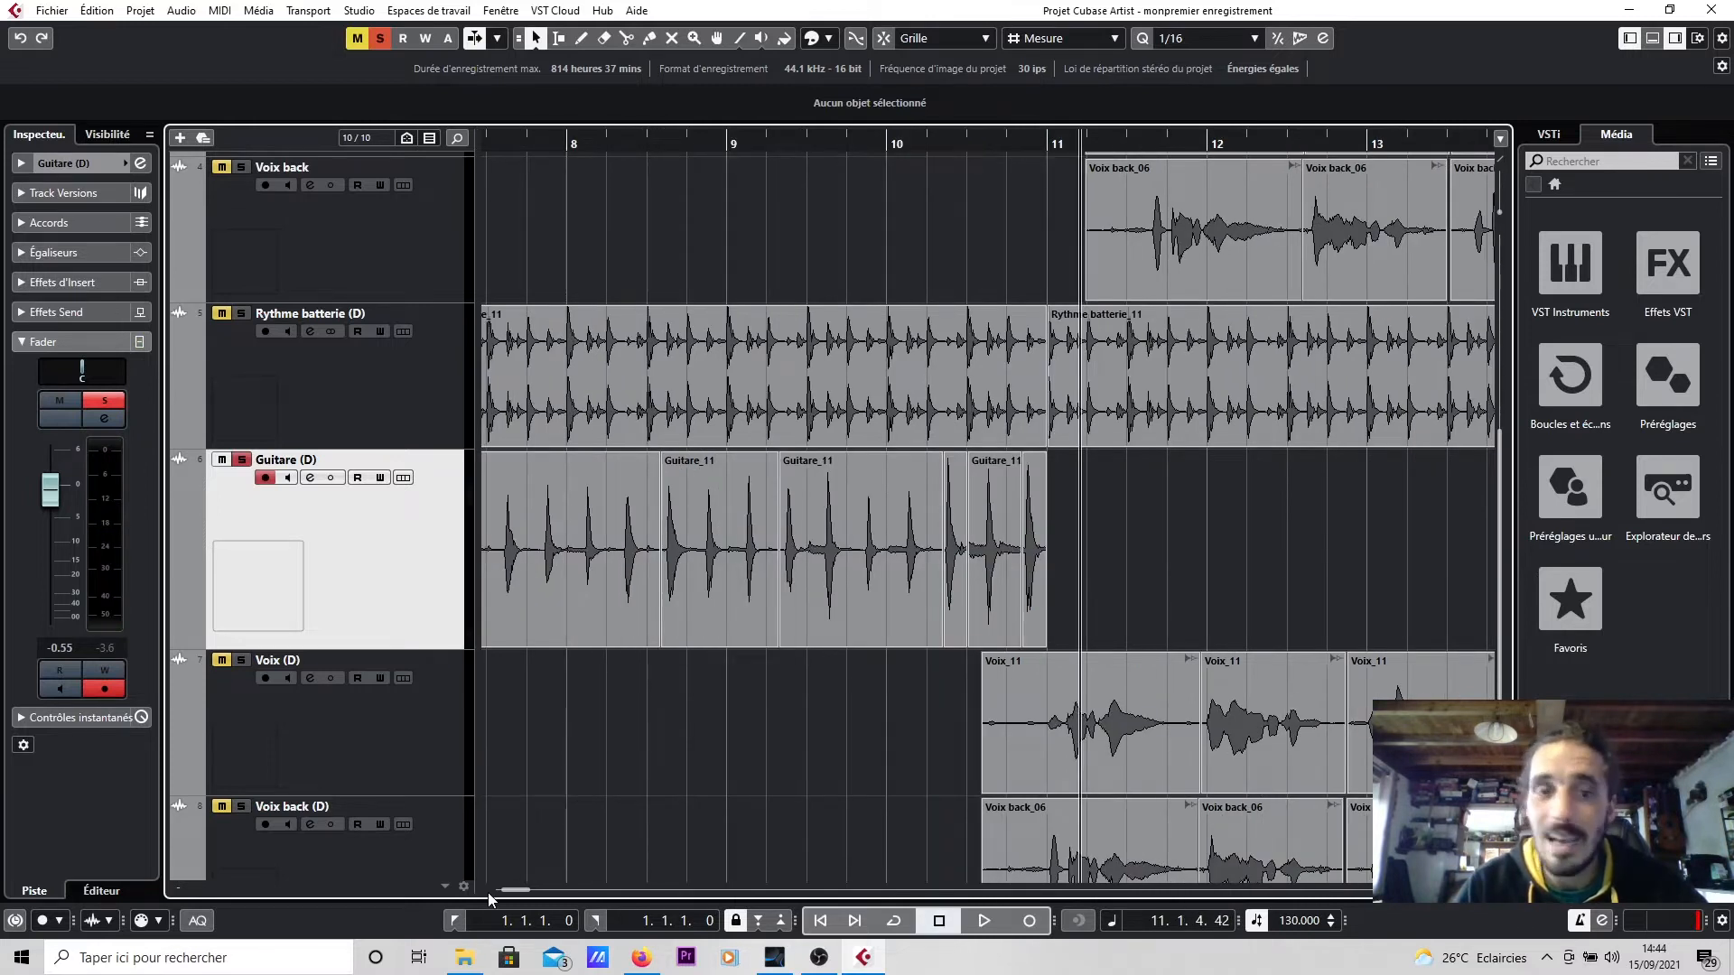
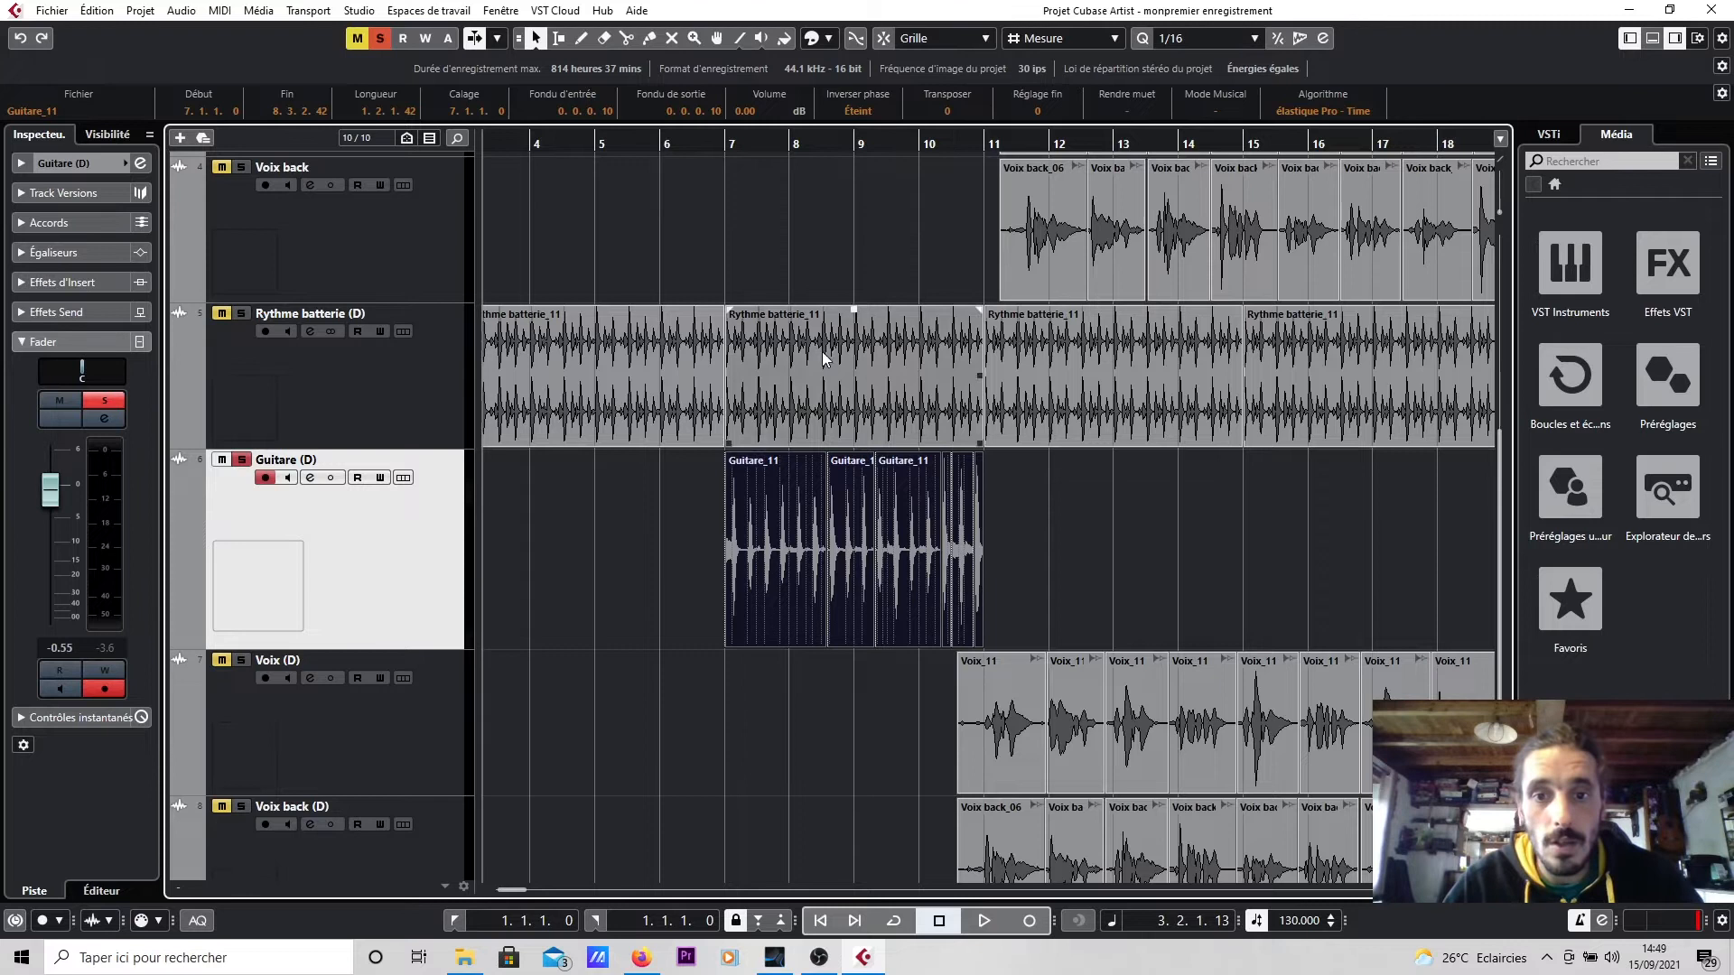
# Examine the short fades at the split following 8.3 between the first two Guitare (D) parts.
pyautogui.click(839, 208)
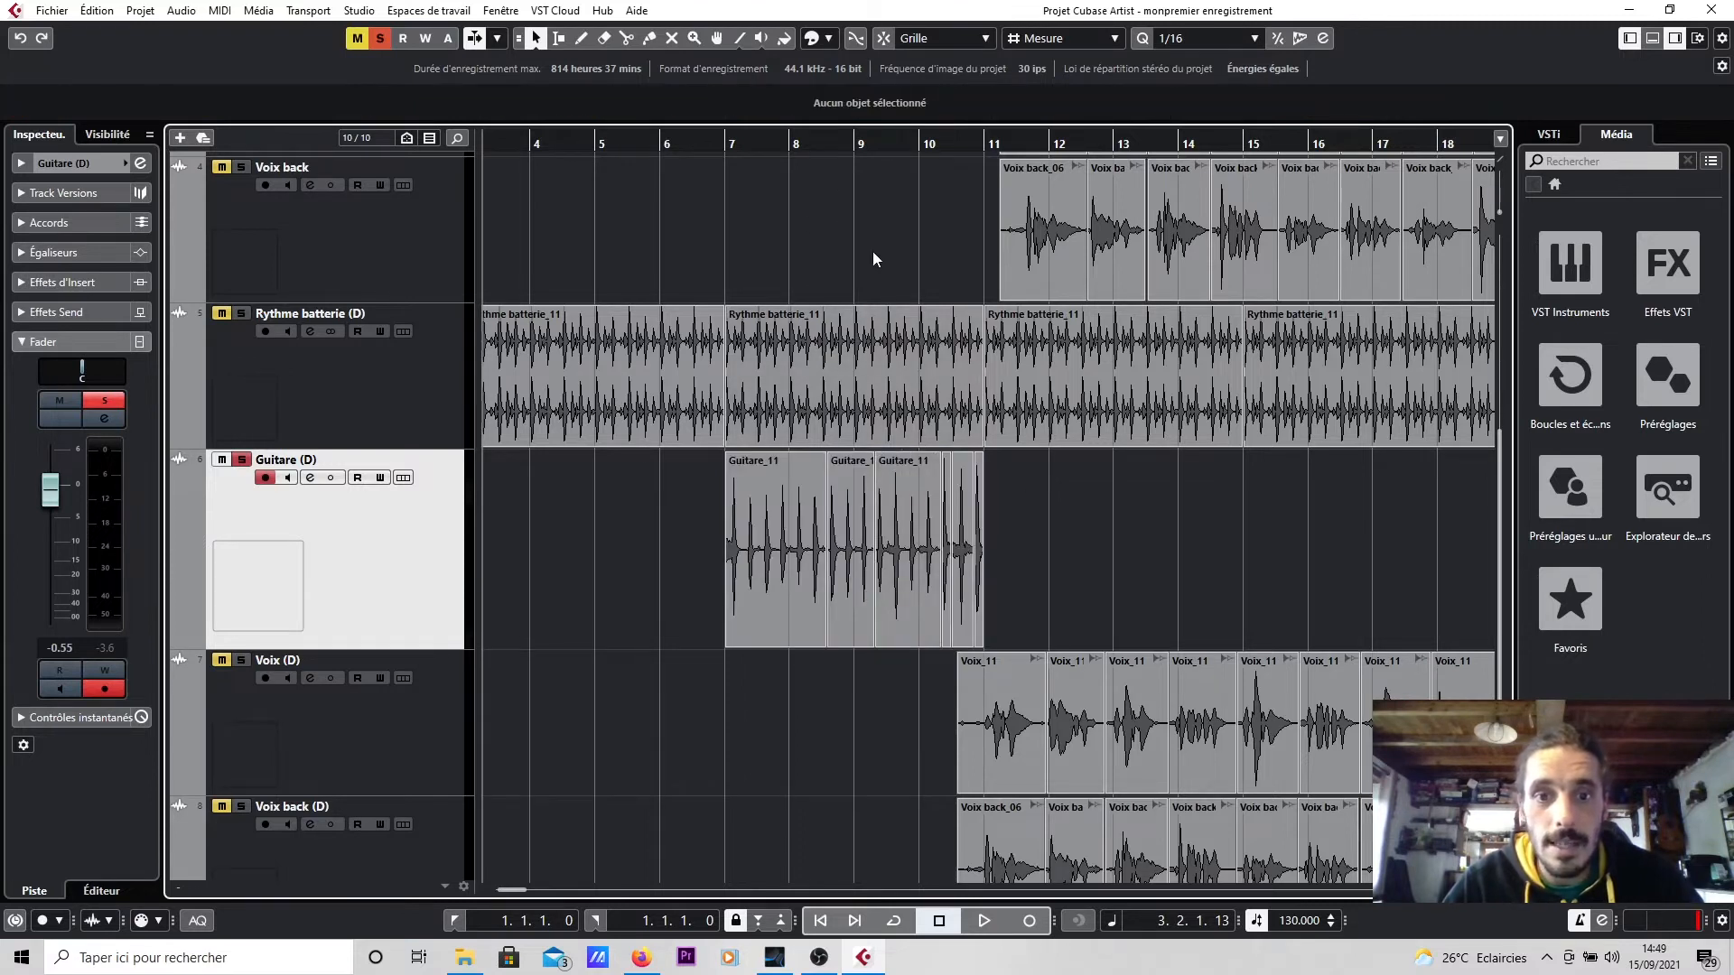
pyautogui.moveTo(828, 142); pyautogui.dragTo(842, 218)
pyautogui.click(788, 617)
pyautogui.click(979, 550)
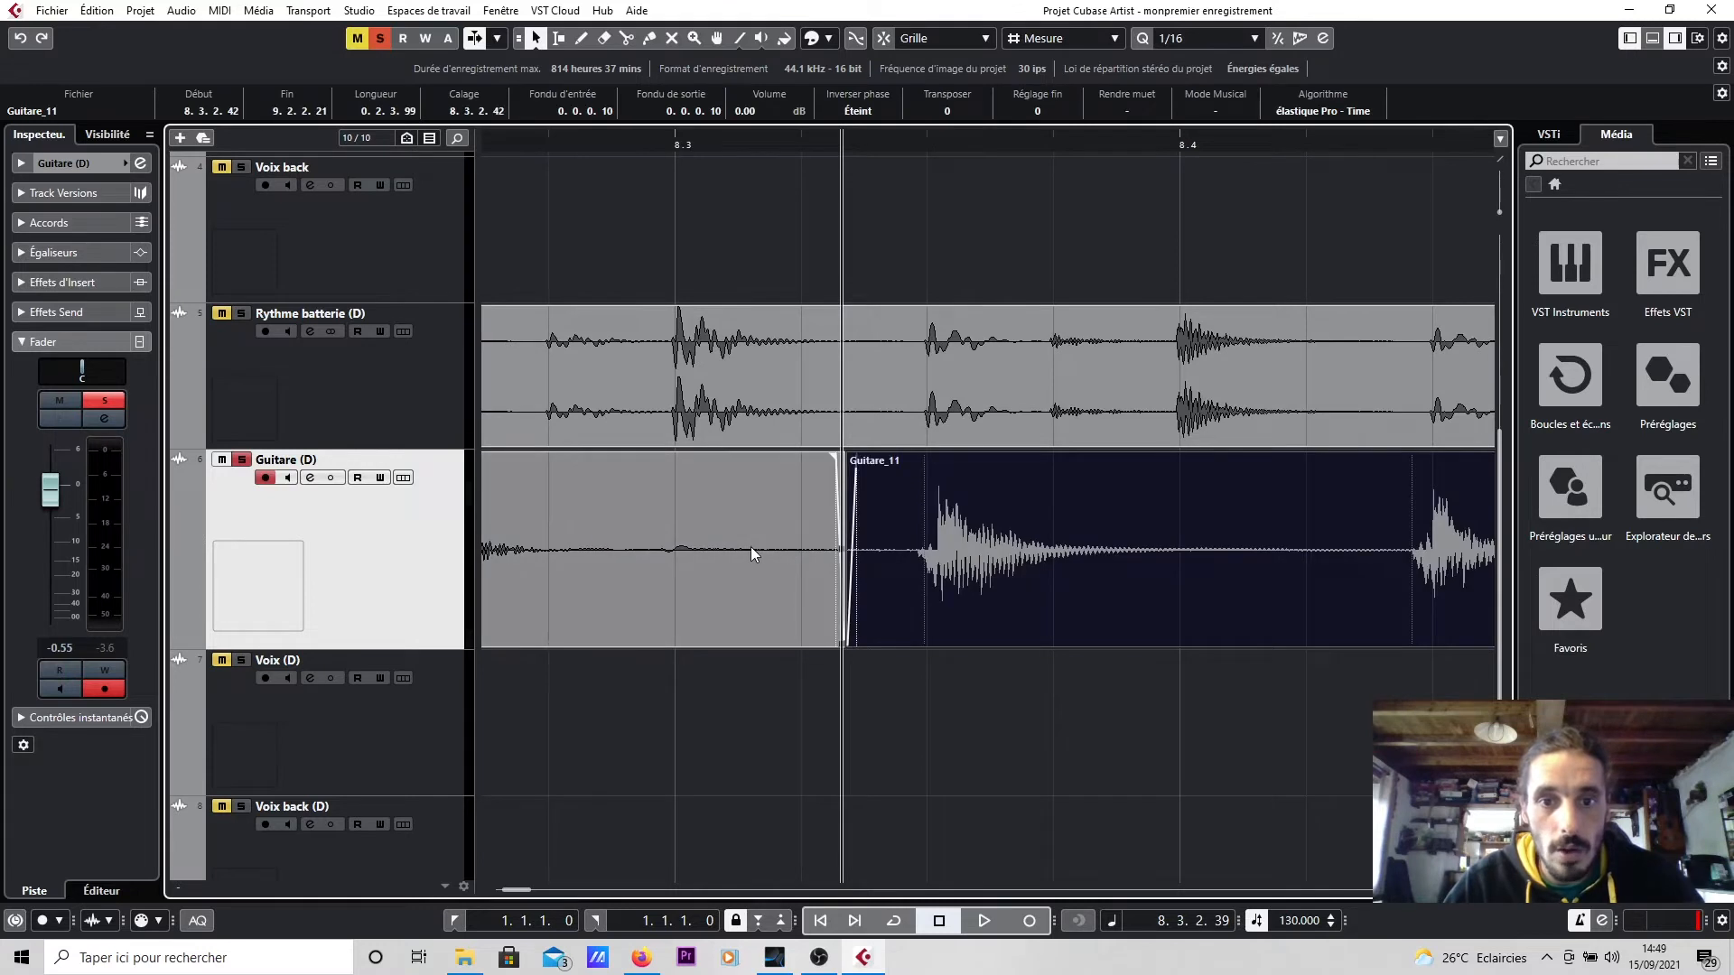
pyautogui.moveTo(810, 137); pyautogui.dragTo(793, 98)
pyautogui.moveTo(954, 144); pyautogui.dragTo(982, 216)
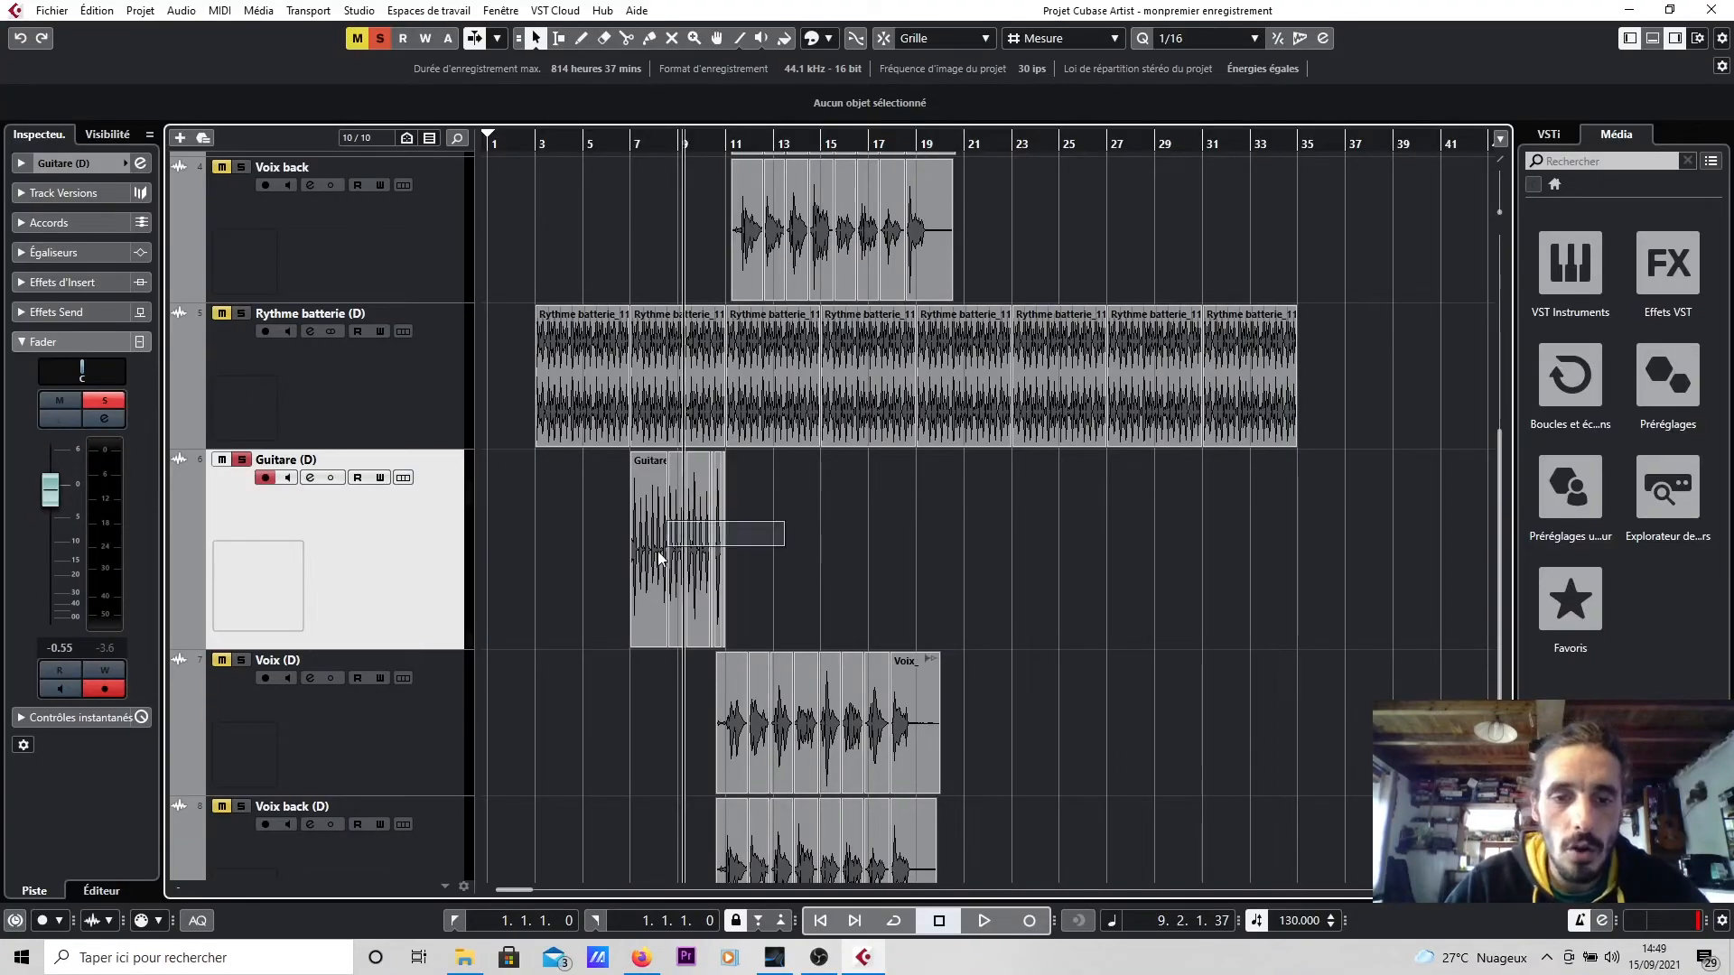
pyautogui.click(656, 562)
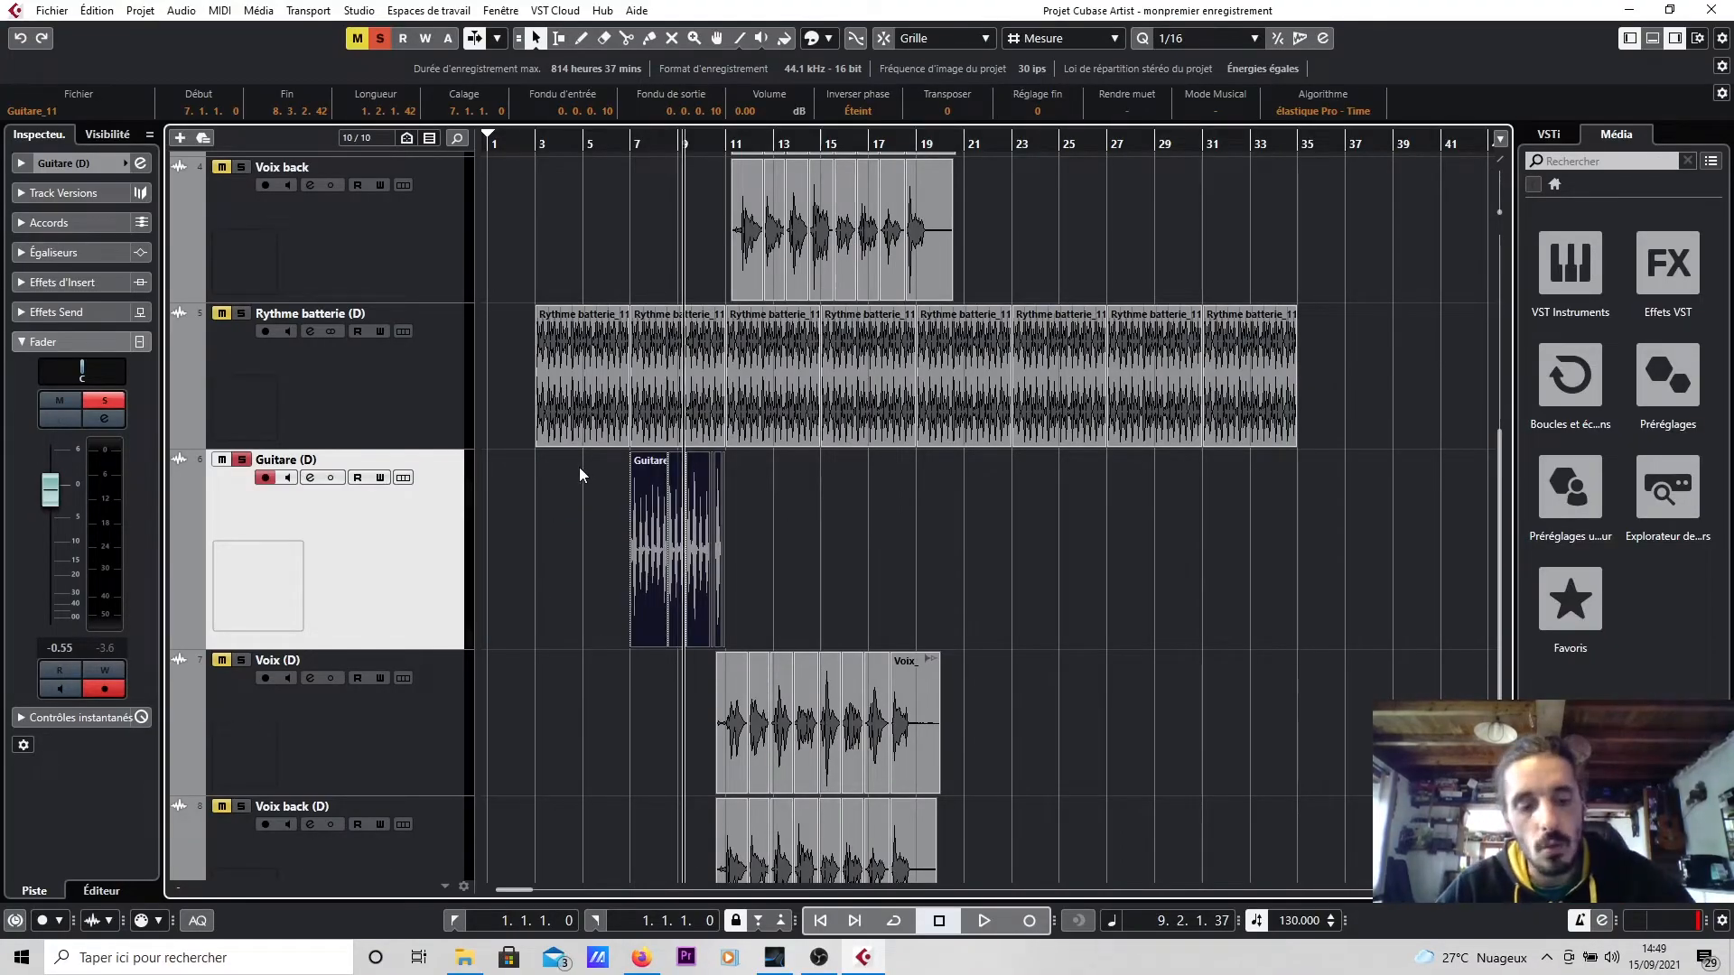
pyautogui.click(89, 15)
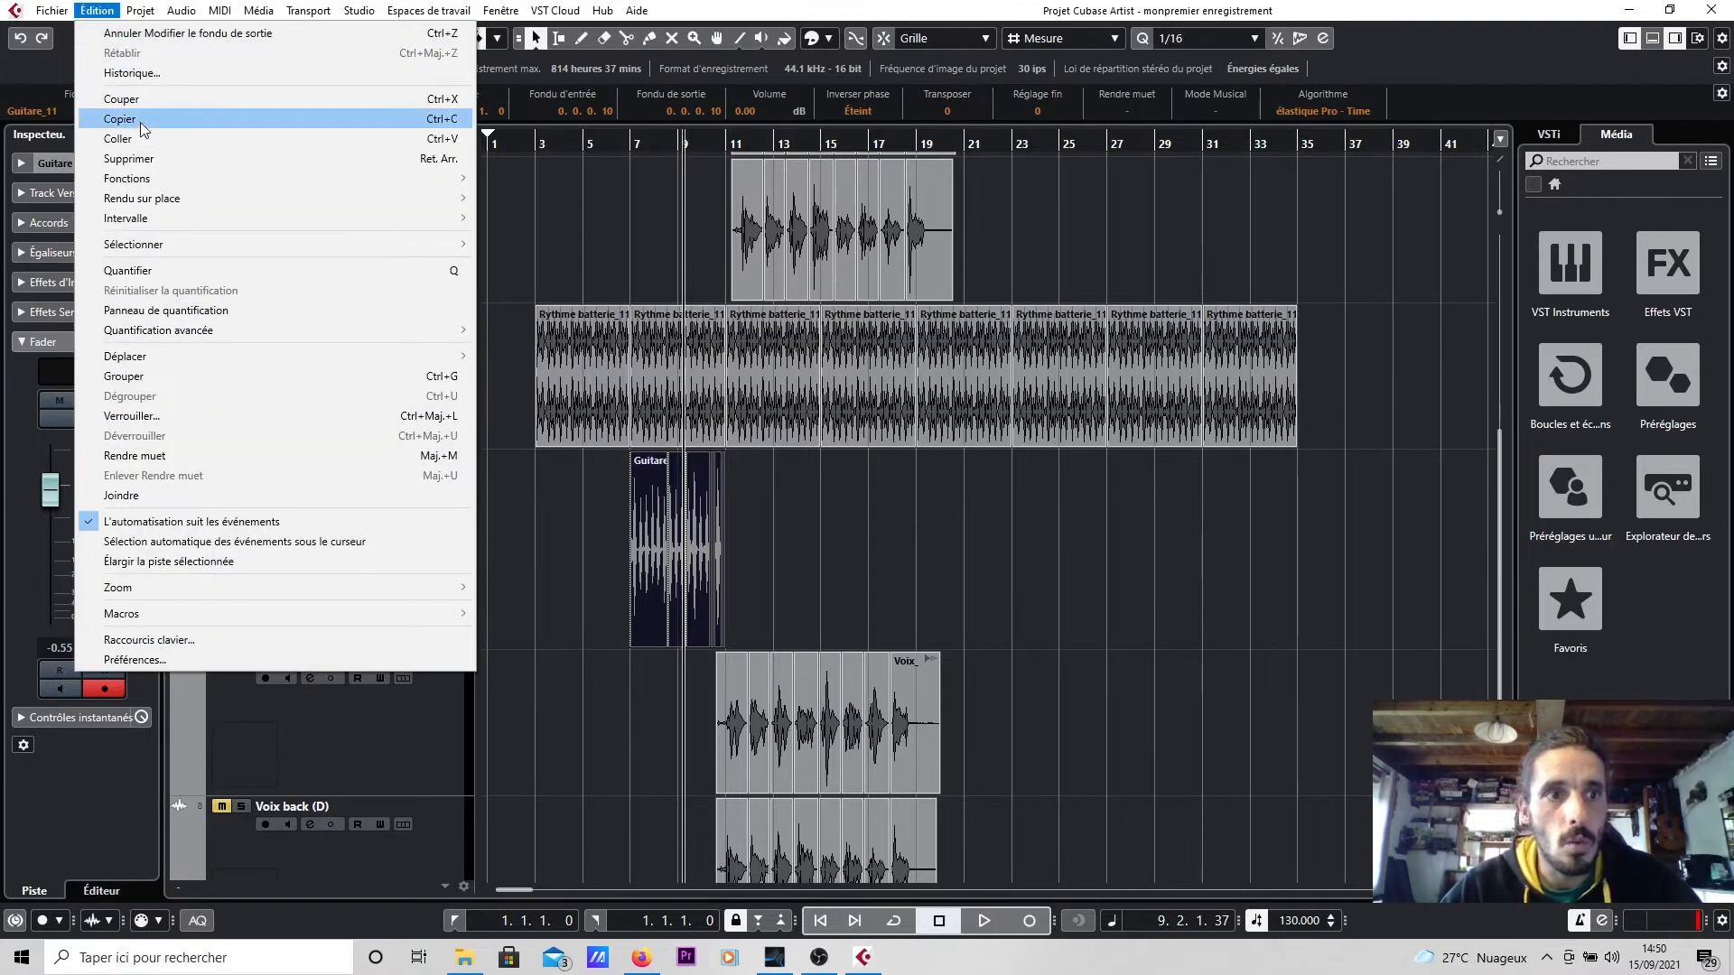
pyautogui.moveTo(170, 179)
pyautogui.click(840, 560)
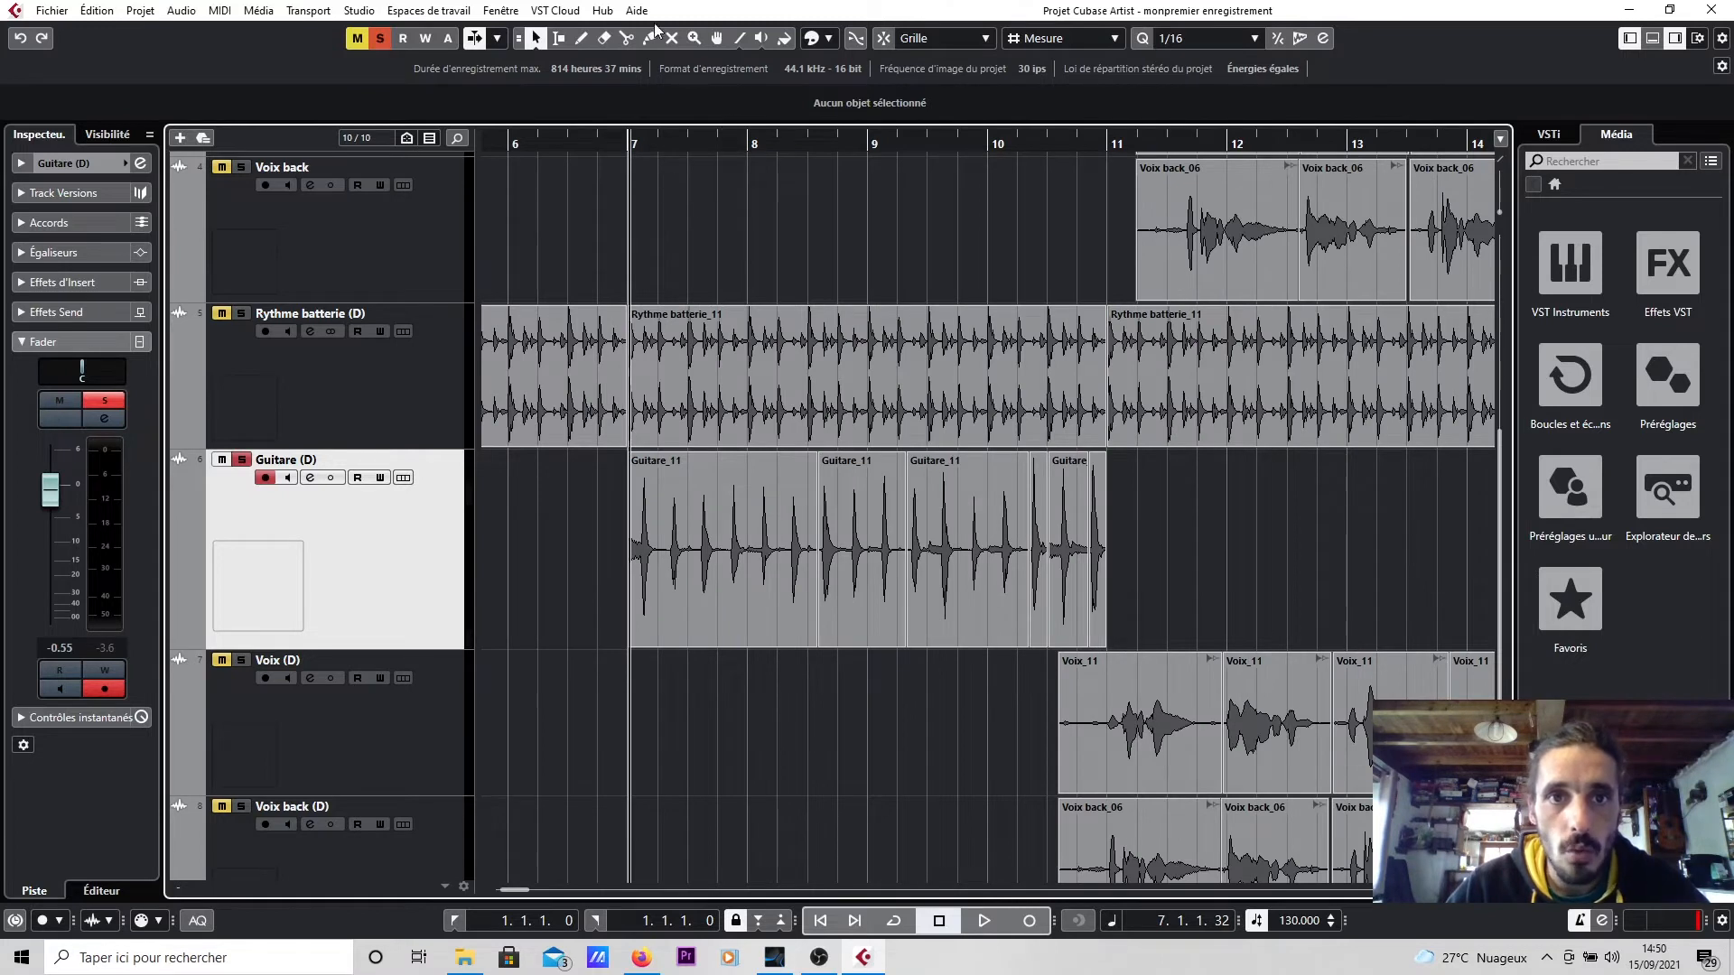
# Glue all the Guitare (D) parts between bars 7 and 11 into one block.
pyautogui.click(652, 37)
pyautogui.click(705, 526)
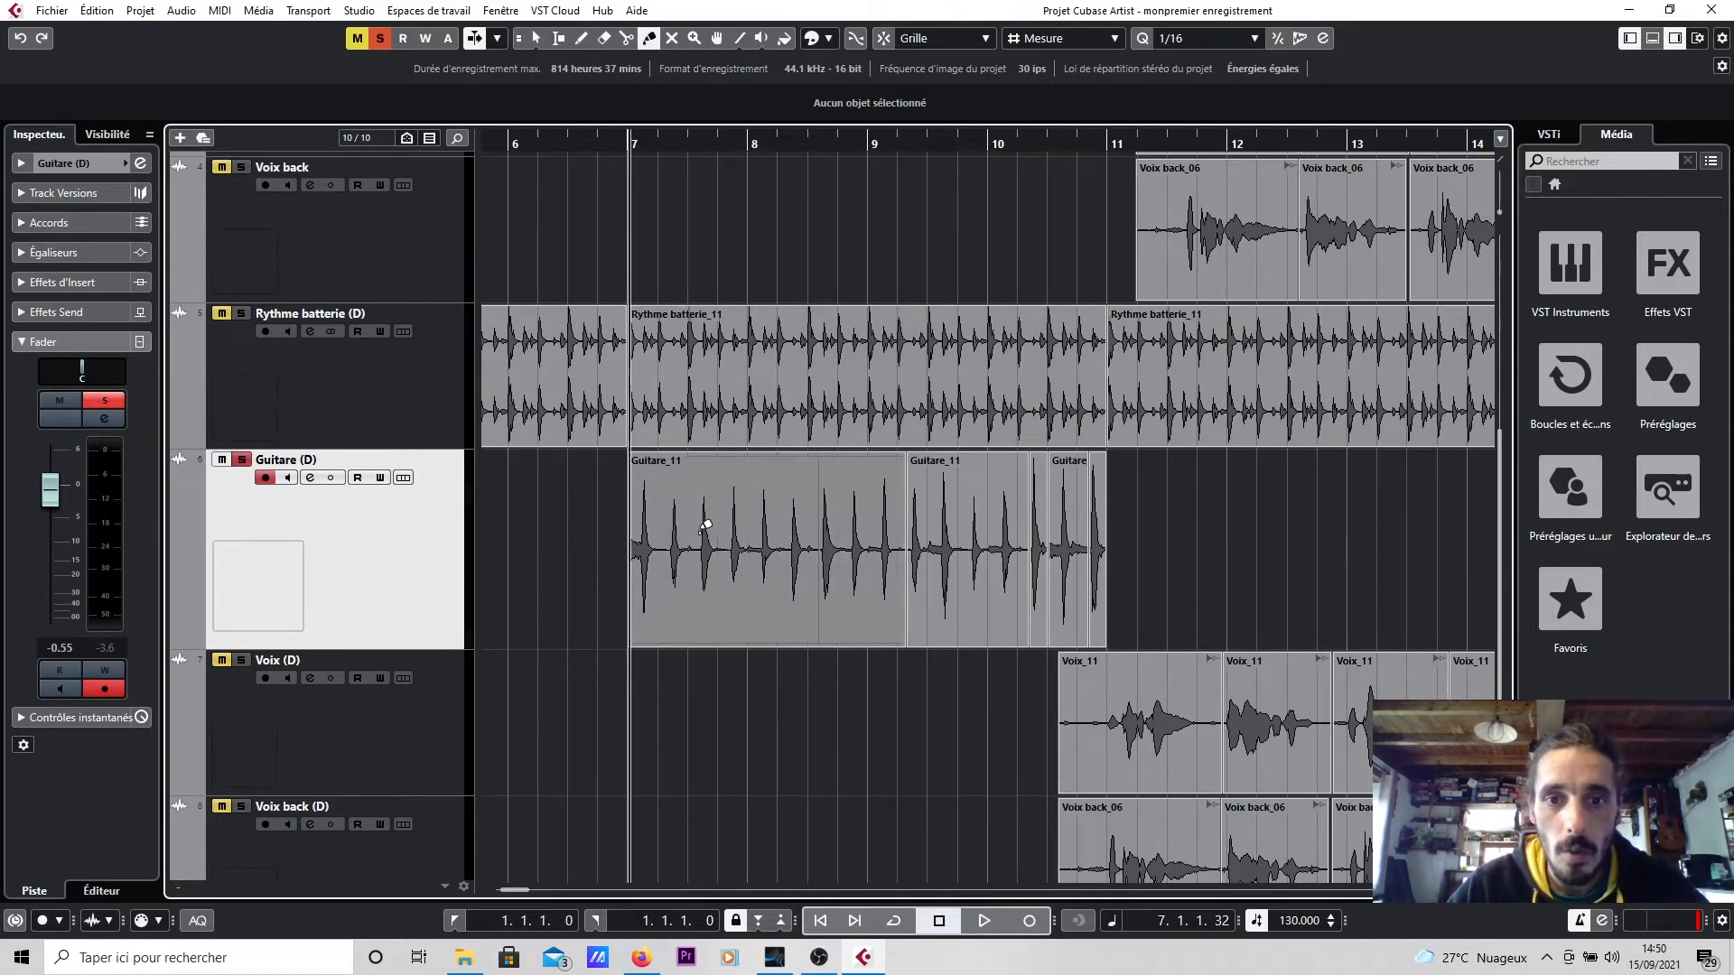
pyautogui.click(849, 516)
pyautogui.click(941, 535)
pyautogui.click(961, 533)
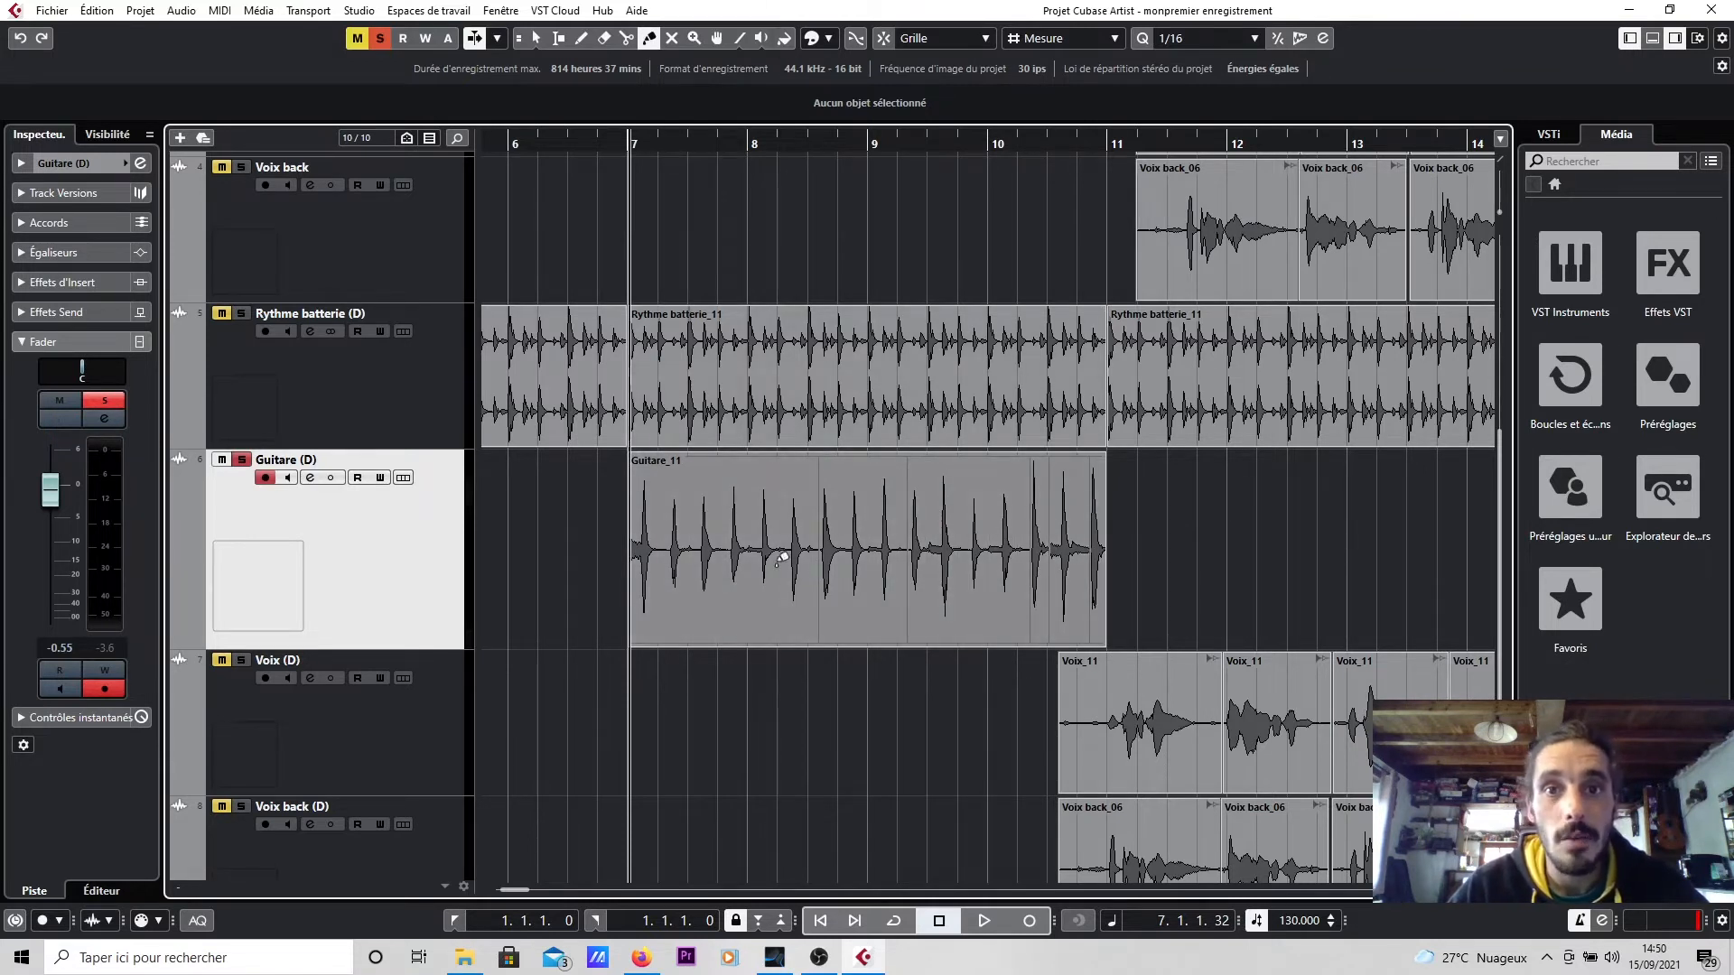
# Duplicate the glued guitar block end to end up to bar 35 and play the arrangement from just before bar 6.
pyautogui.click(535, 40)
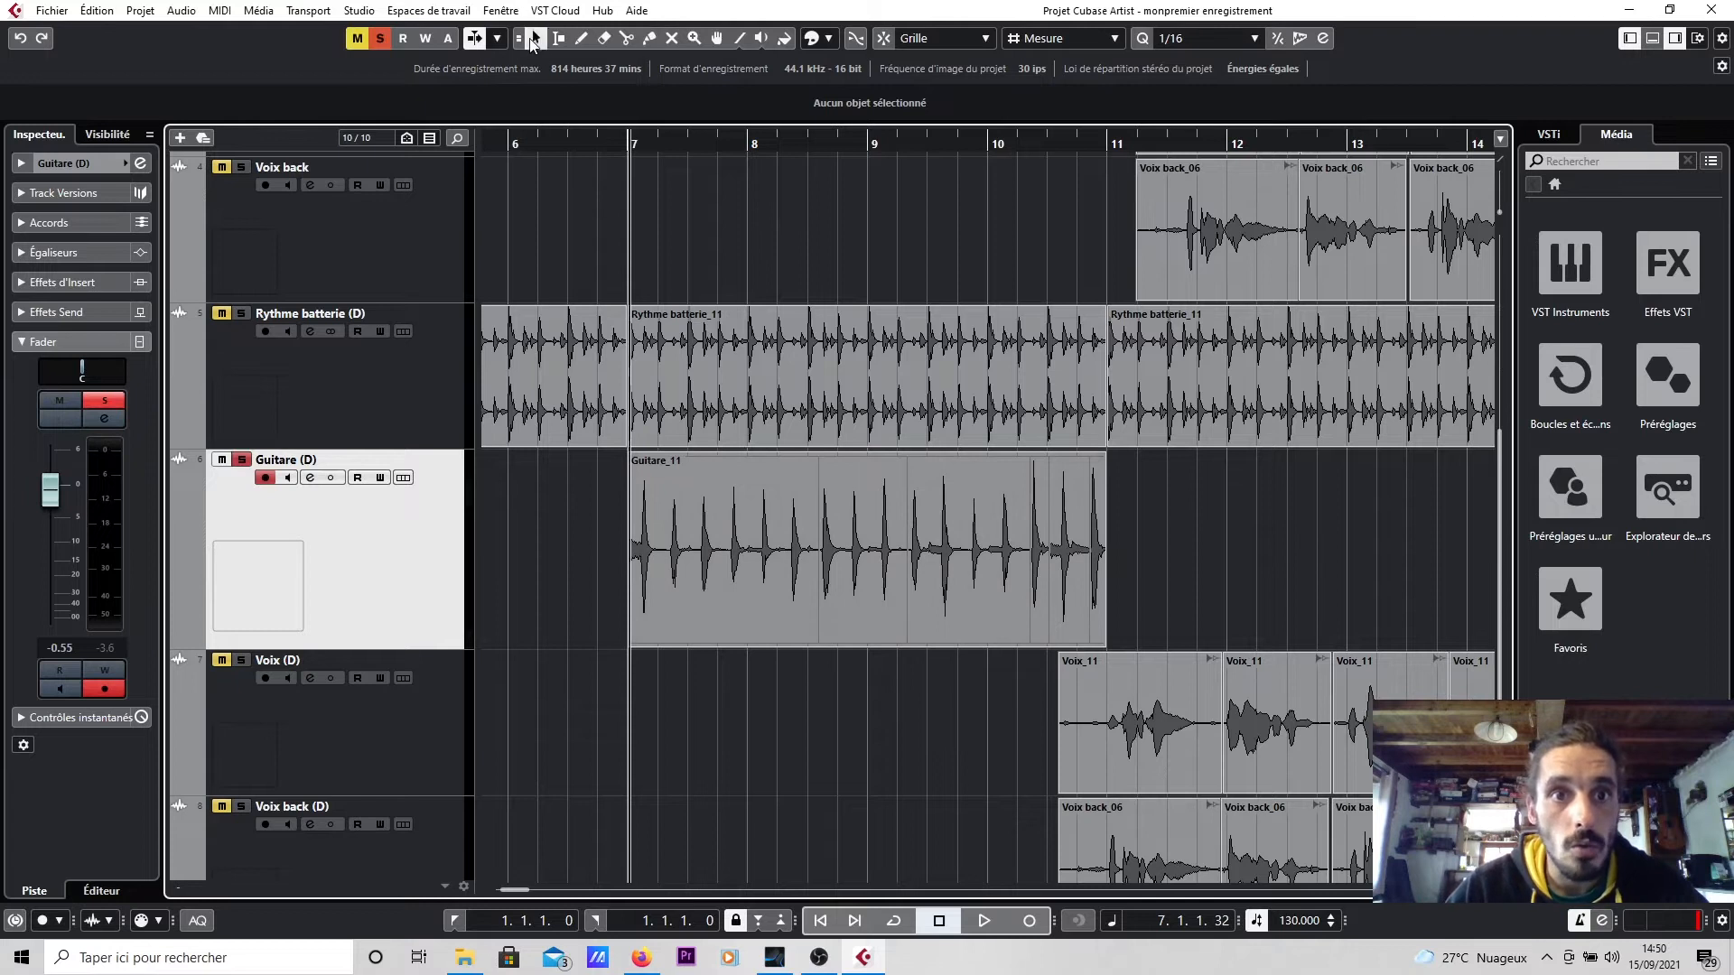
pyautogui.click(819, 539)
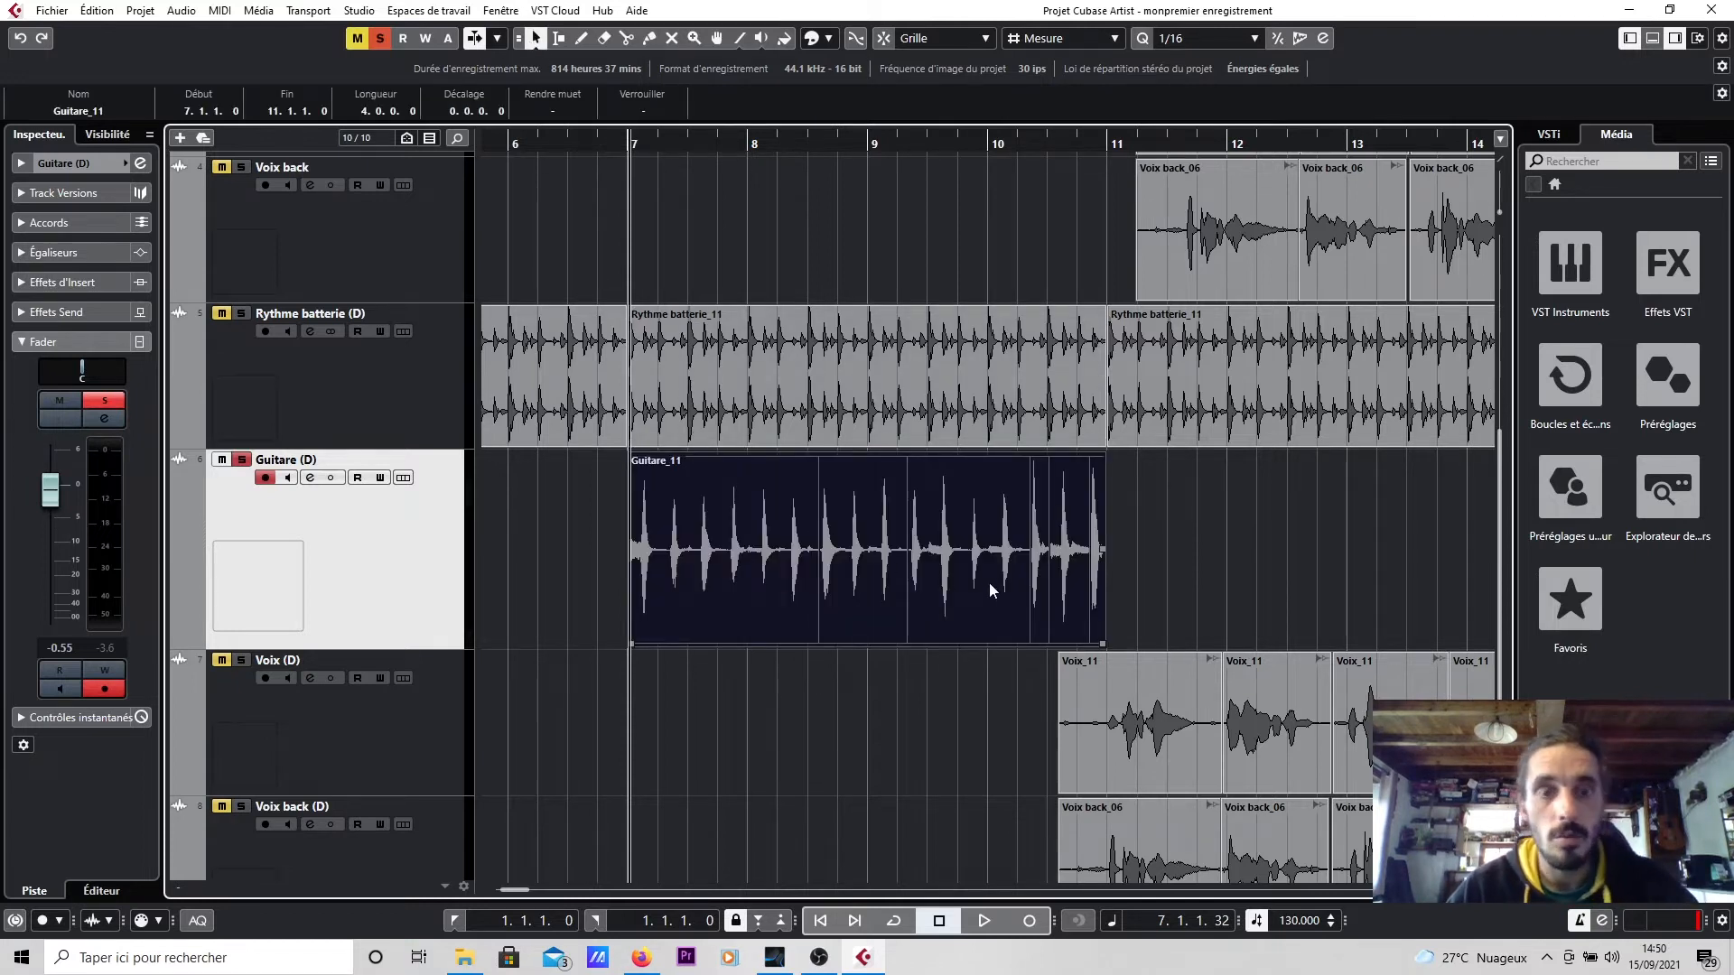
pyautogui.hotkey('ctrl', 'd')
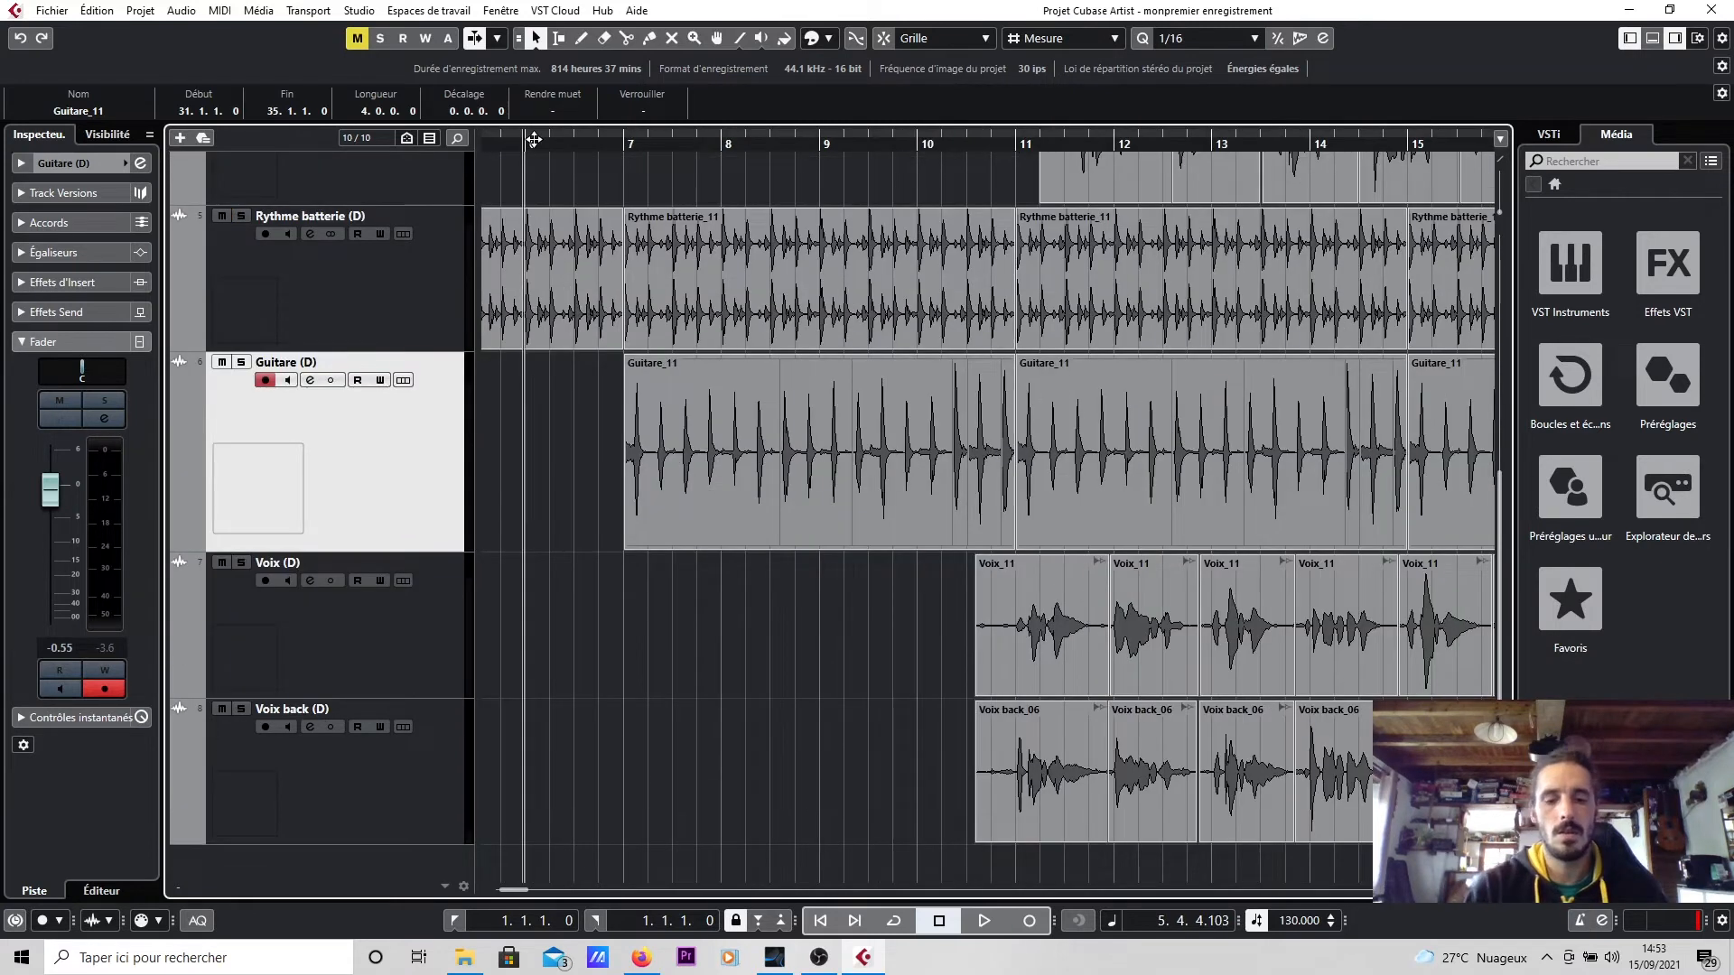
pyautogui.press('space')
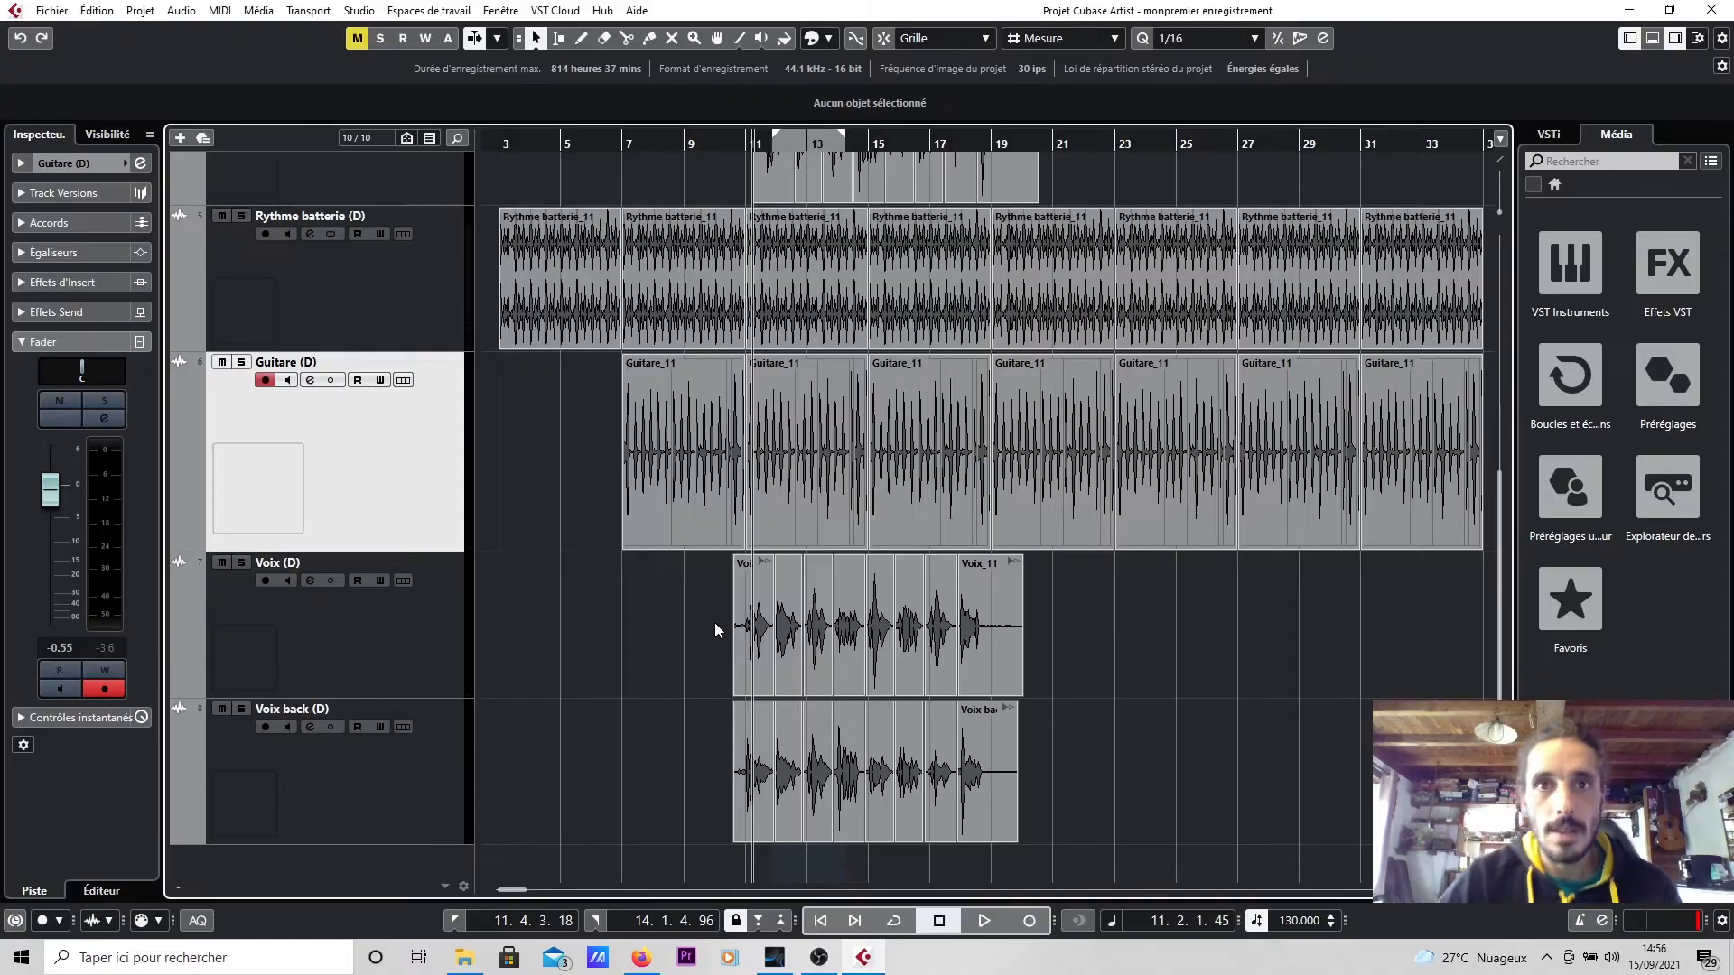
# Crossfade all adjacent clips on Voix (D) and Voix back (D) and inspect the crossfade just before bar 12.
pyautogui.moveTo(1161, 622); pyautogui.dragTo(712, 728)
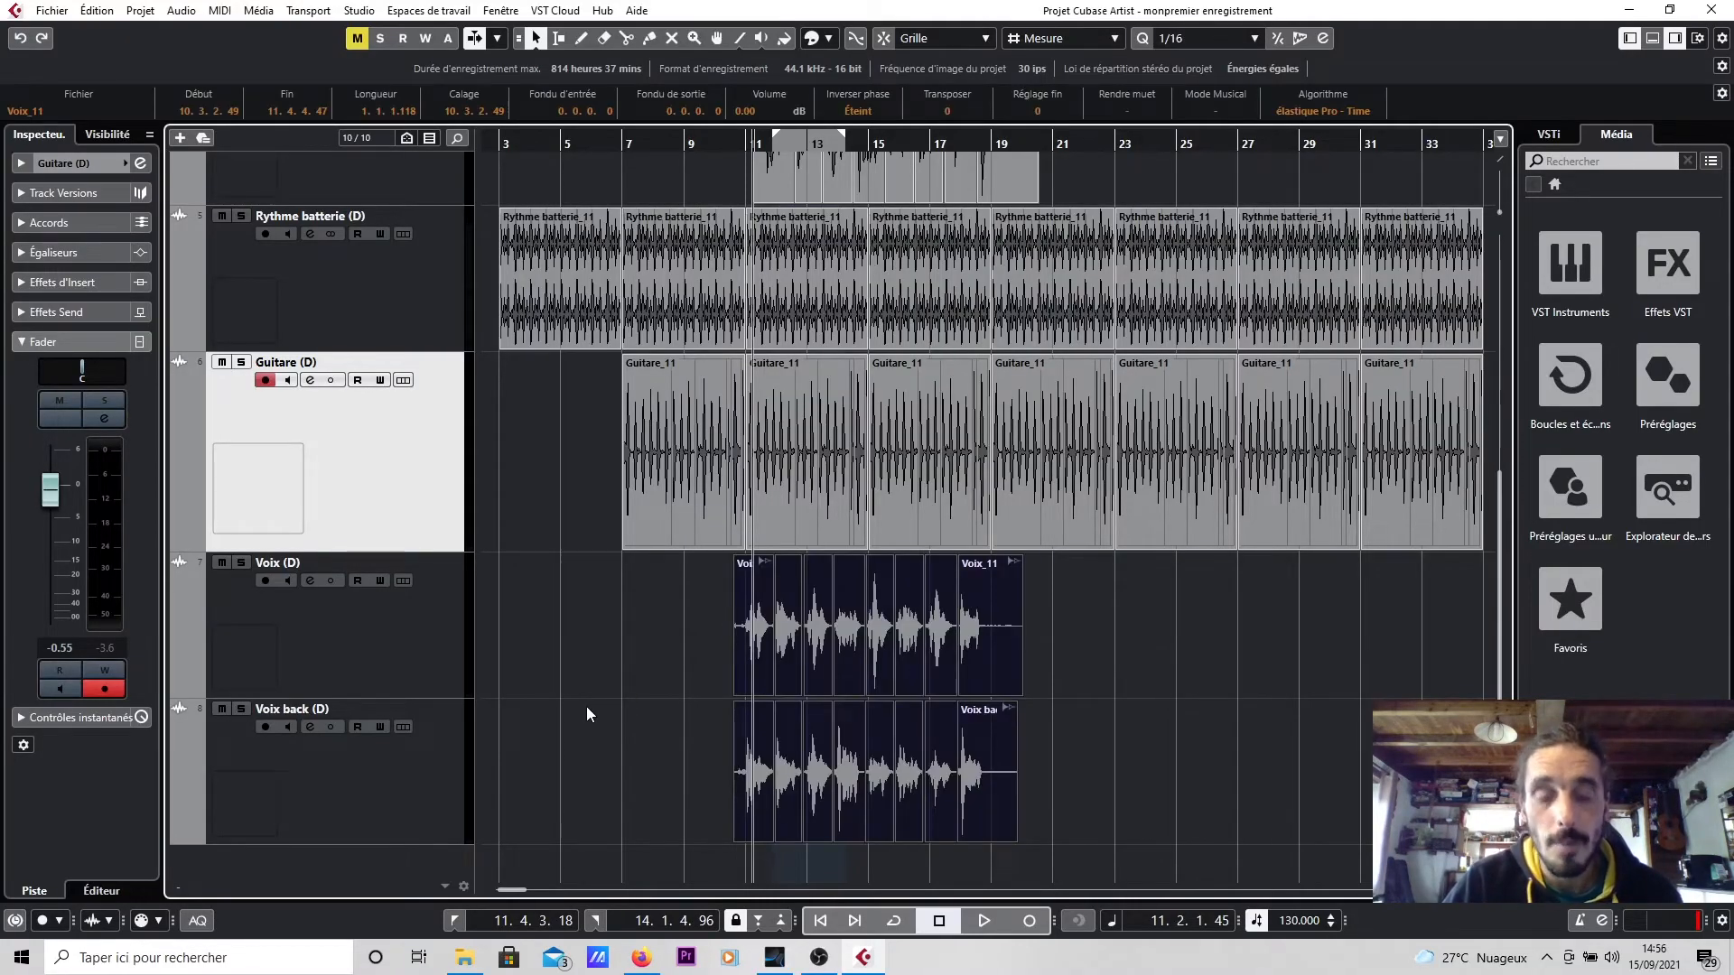
pyautogui.press('x')
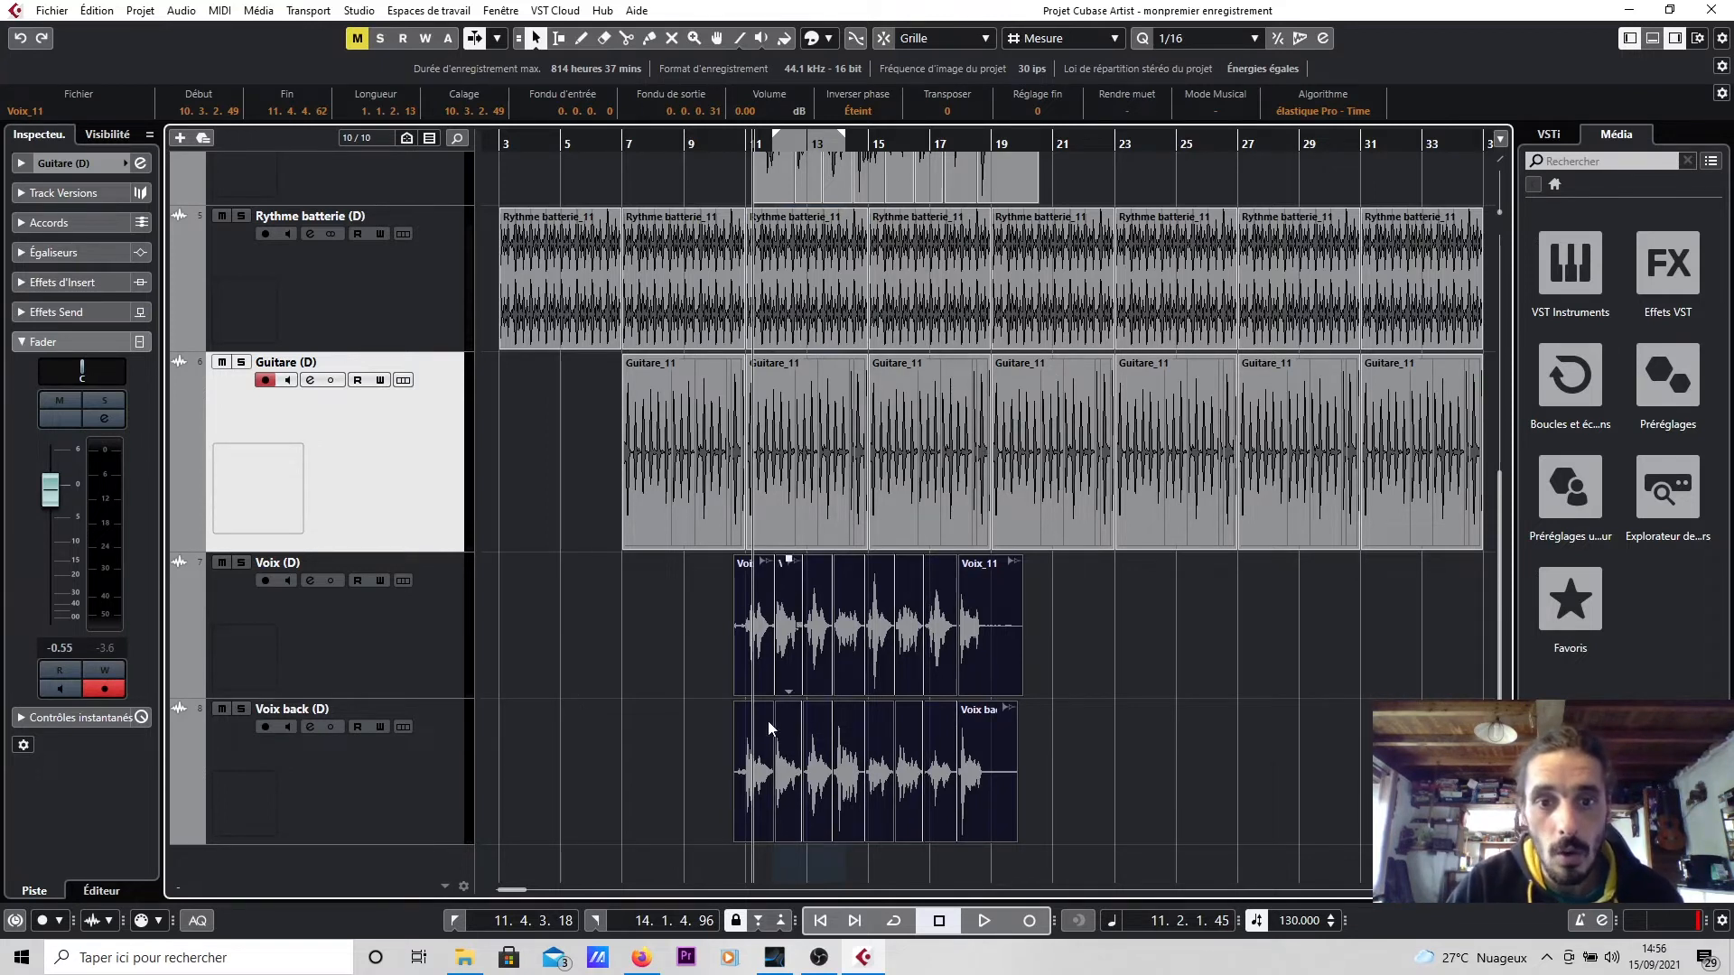
pyautogui.click(703, 647)
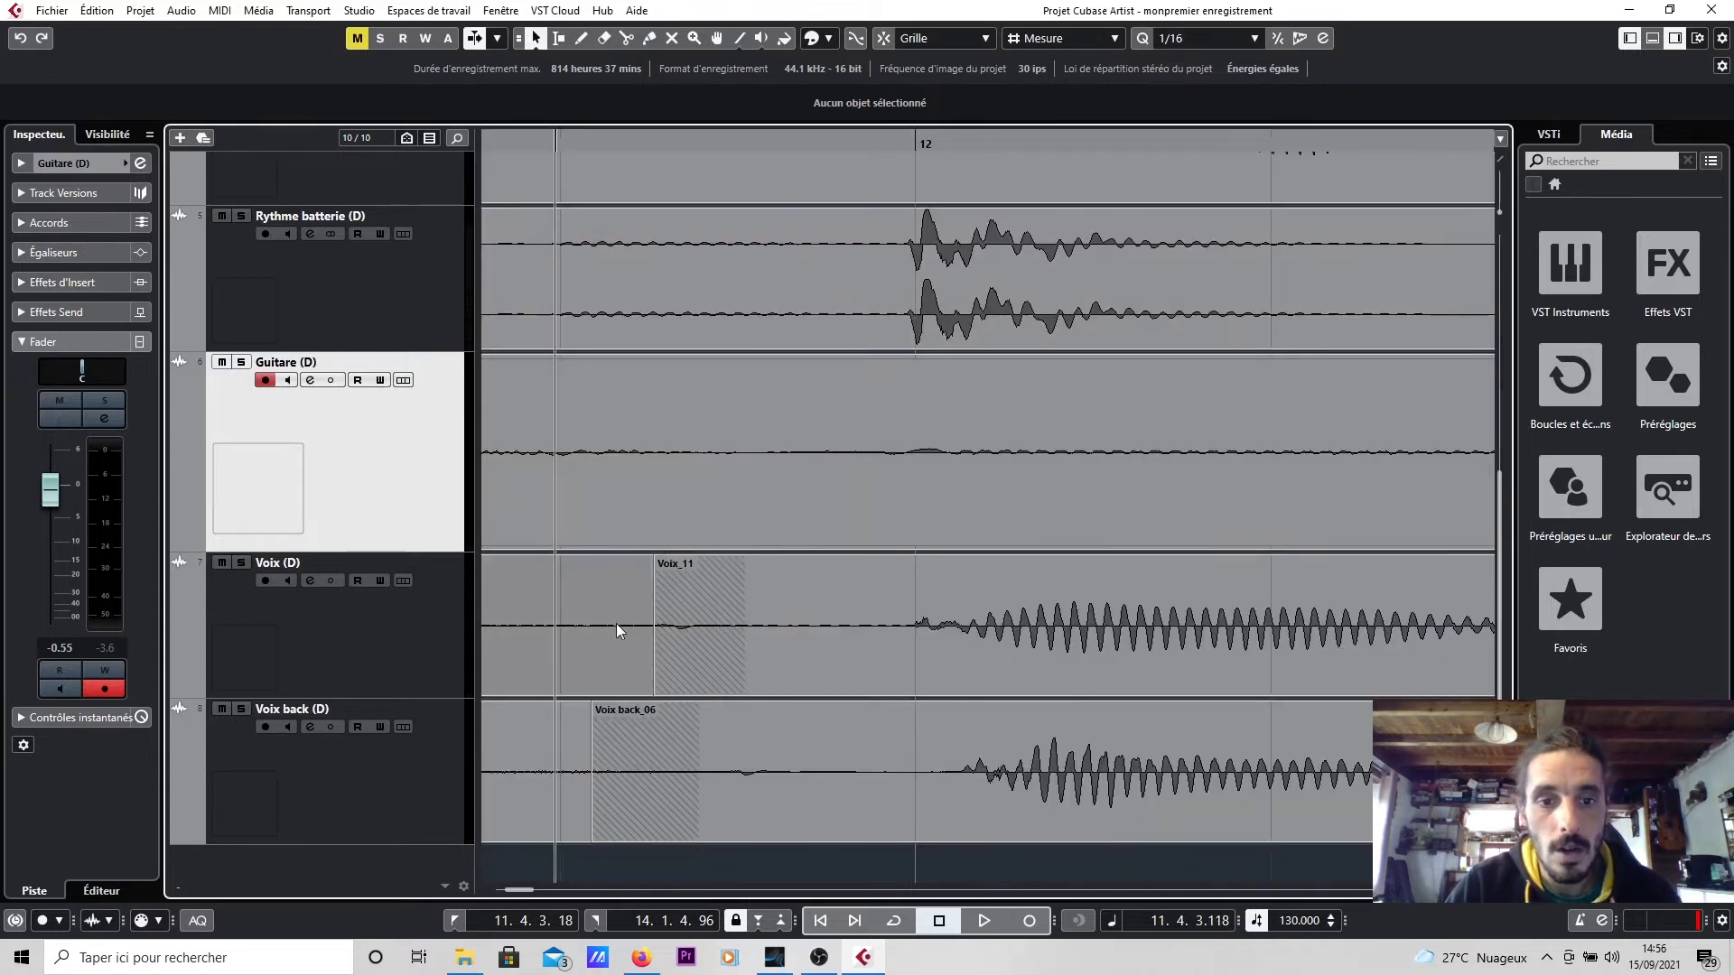
pyautogui.click(625, 643)
pyautogui.press('x')
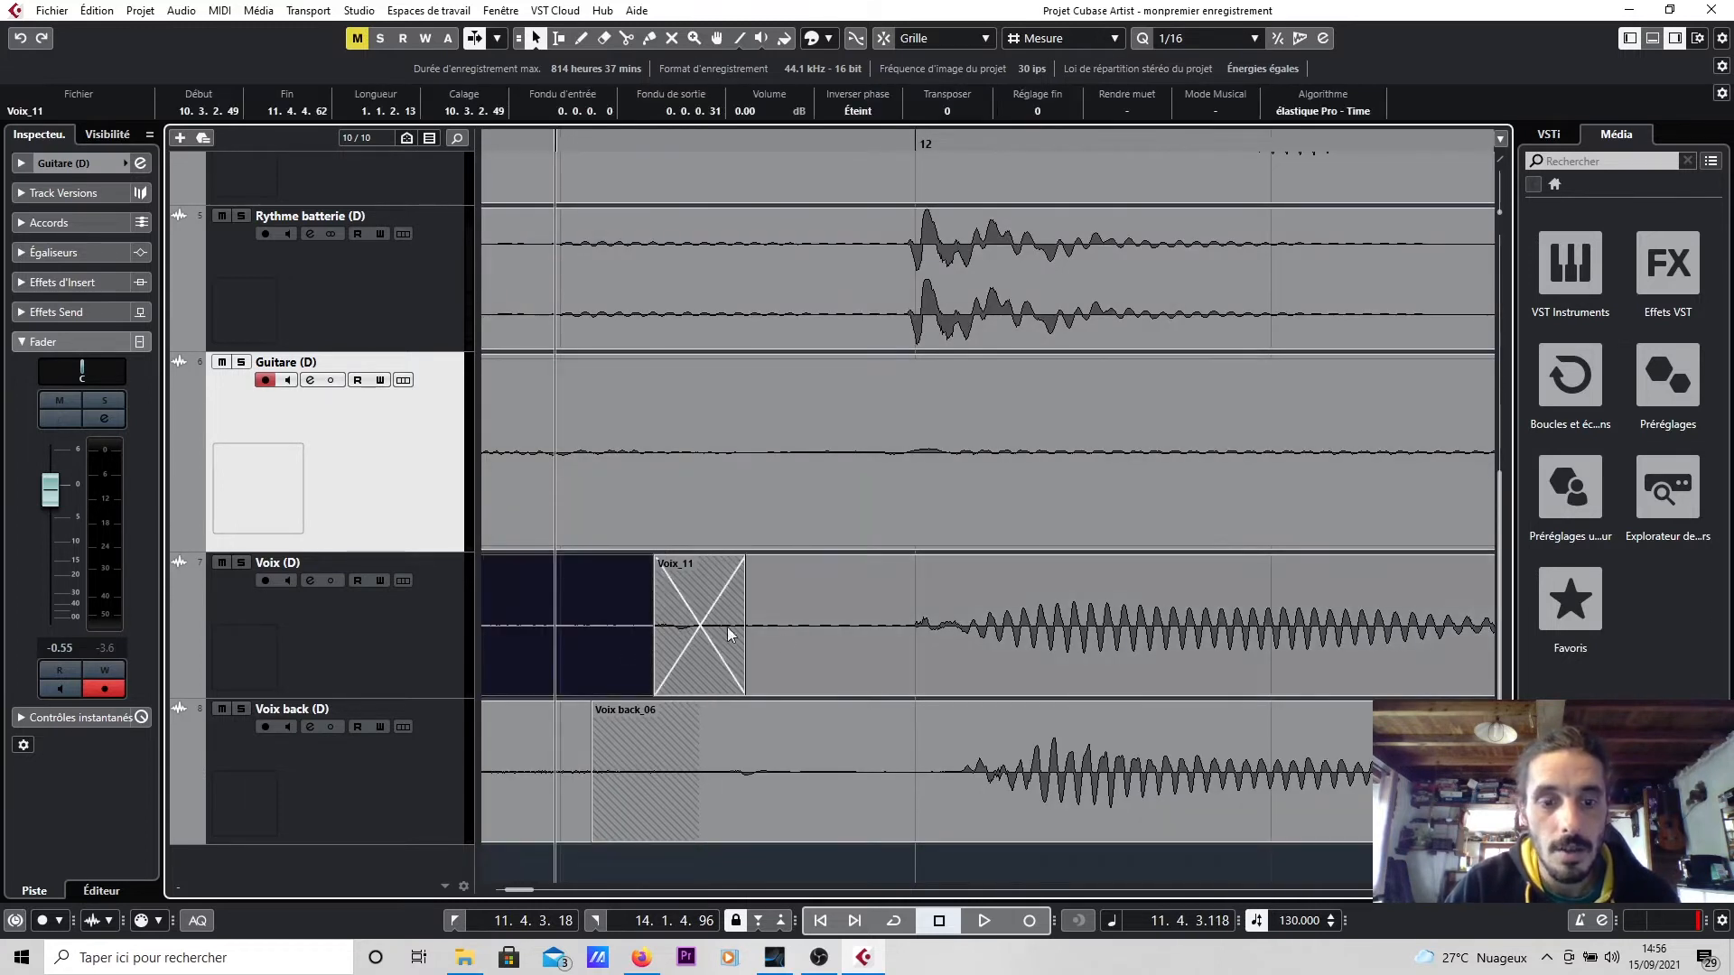
pyautogui.keyDown('shift'); pyautogui.click(800, 630); pyautogui.keyUp('shift')
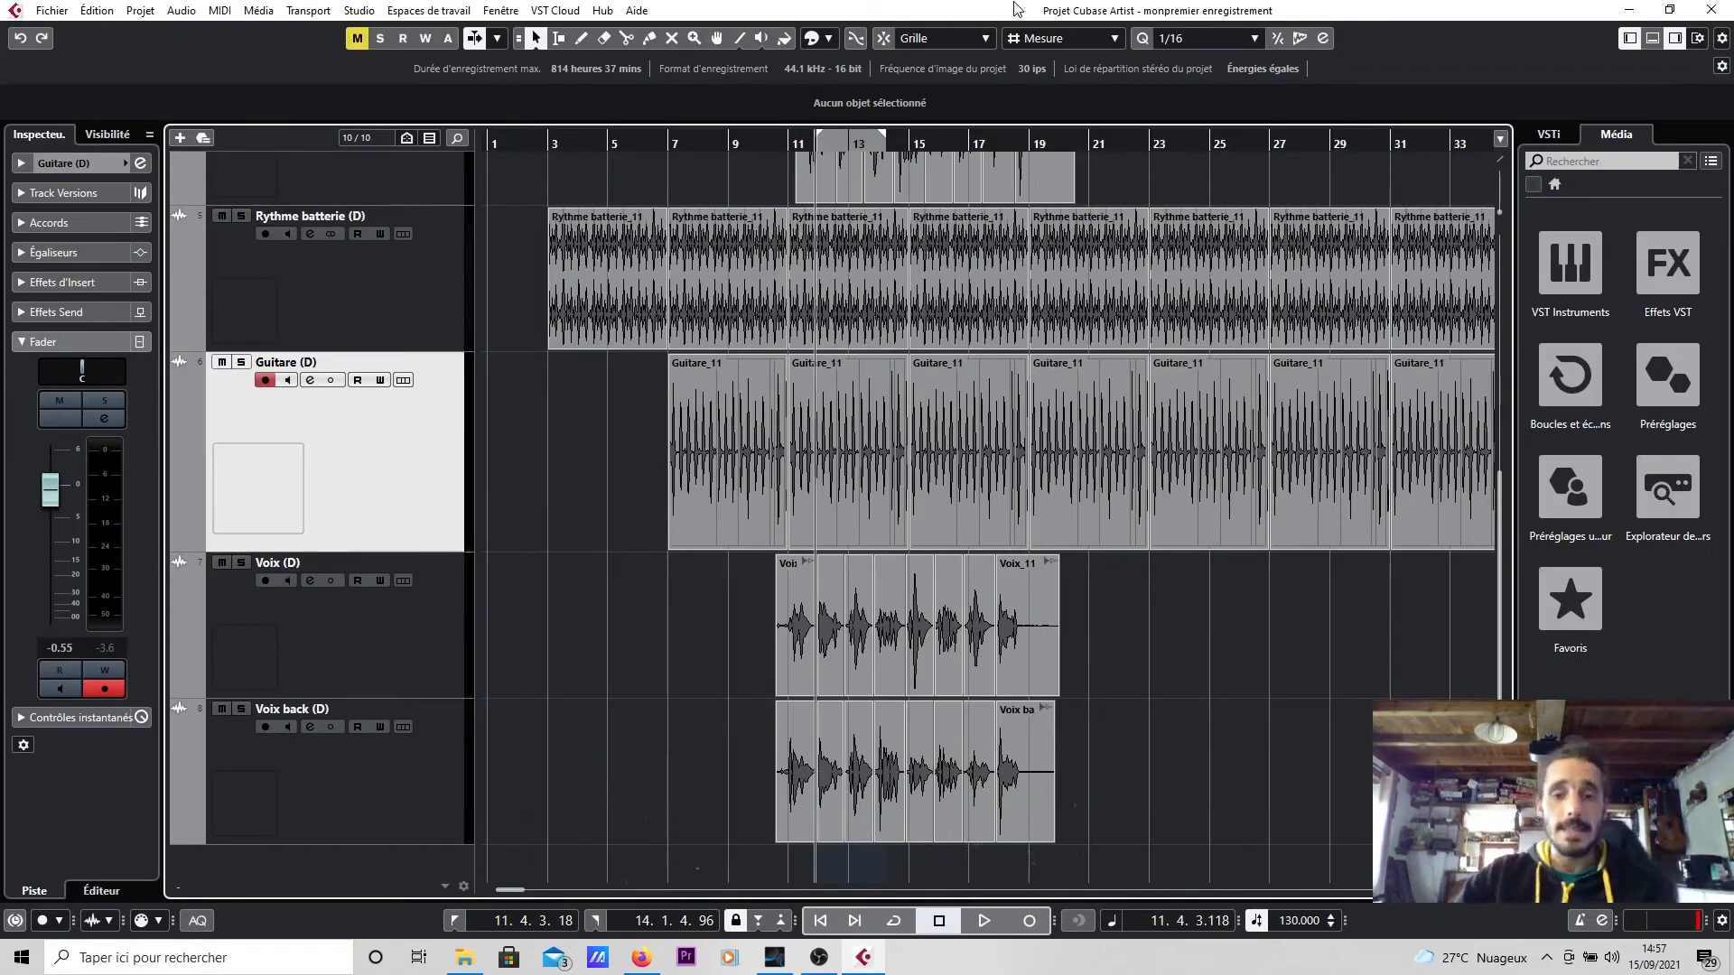
# Turn on cycle playback and widen the loop range to run from just before bar 8 to bar 18.
pyautogui.click(893, 931)
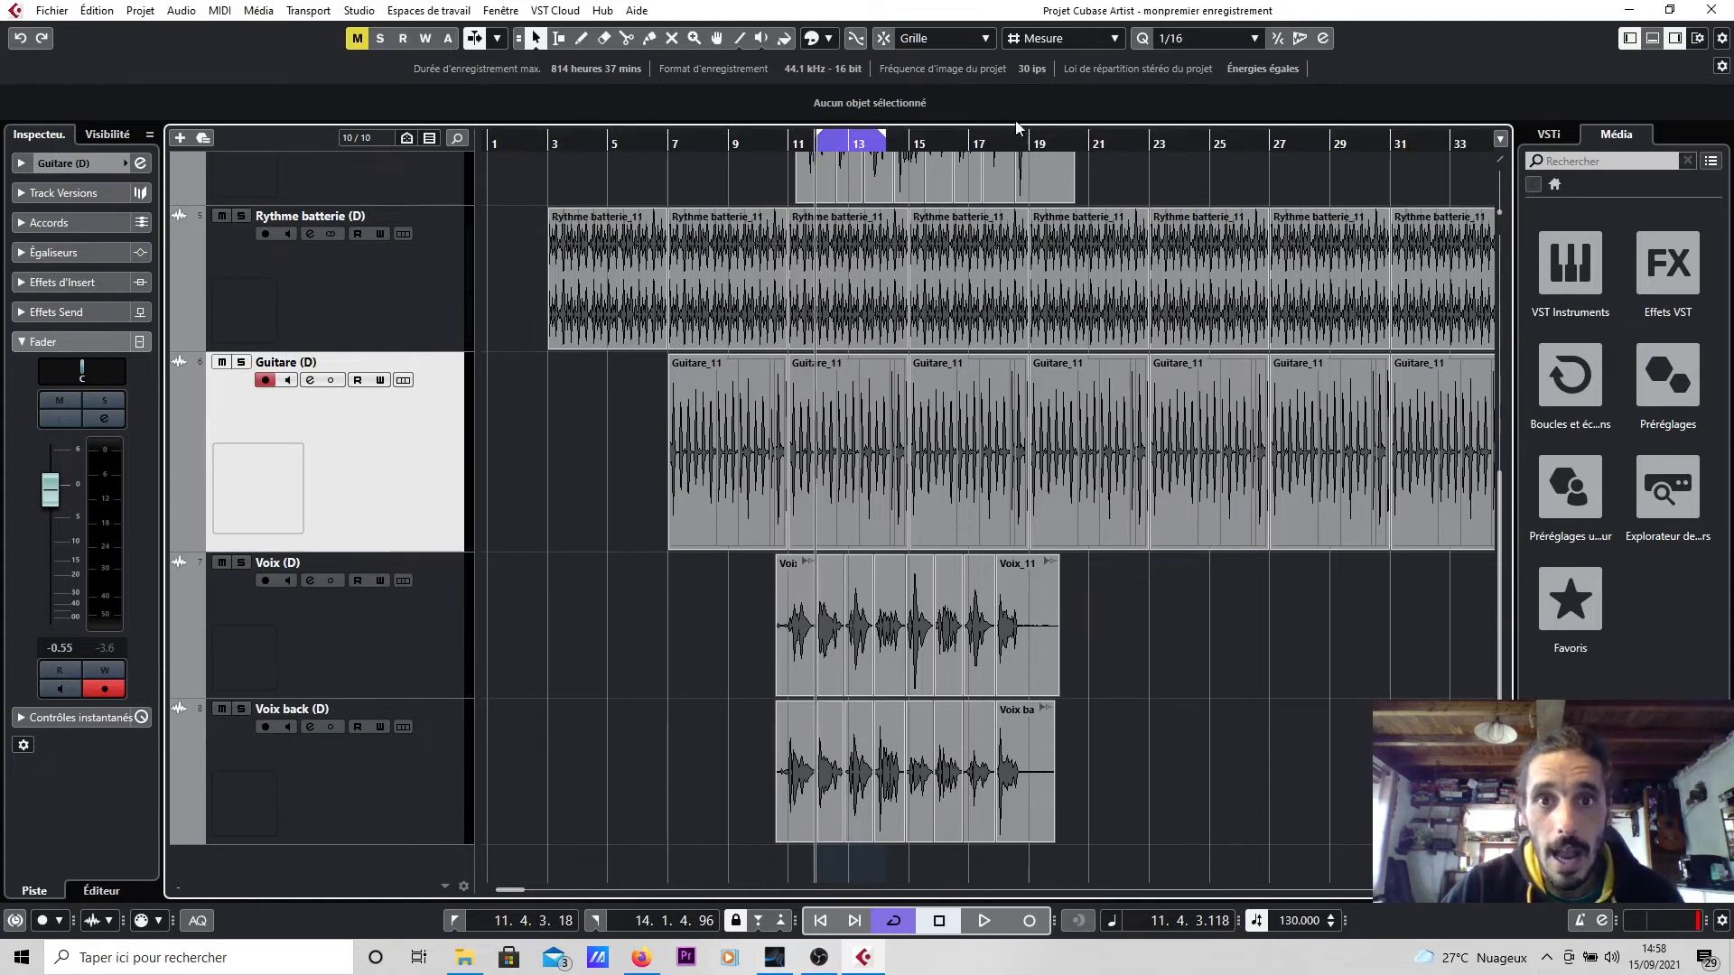
pyautogui.moveTo(798, 145); pyautogui.dragTo(700, 142)
pyautogui.moveTo(882, 143); pyautogui.dragTo(997, 142)
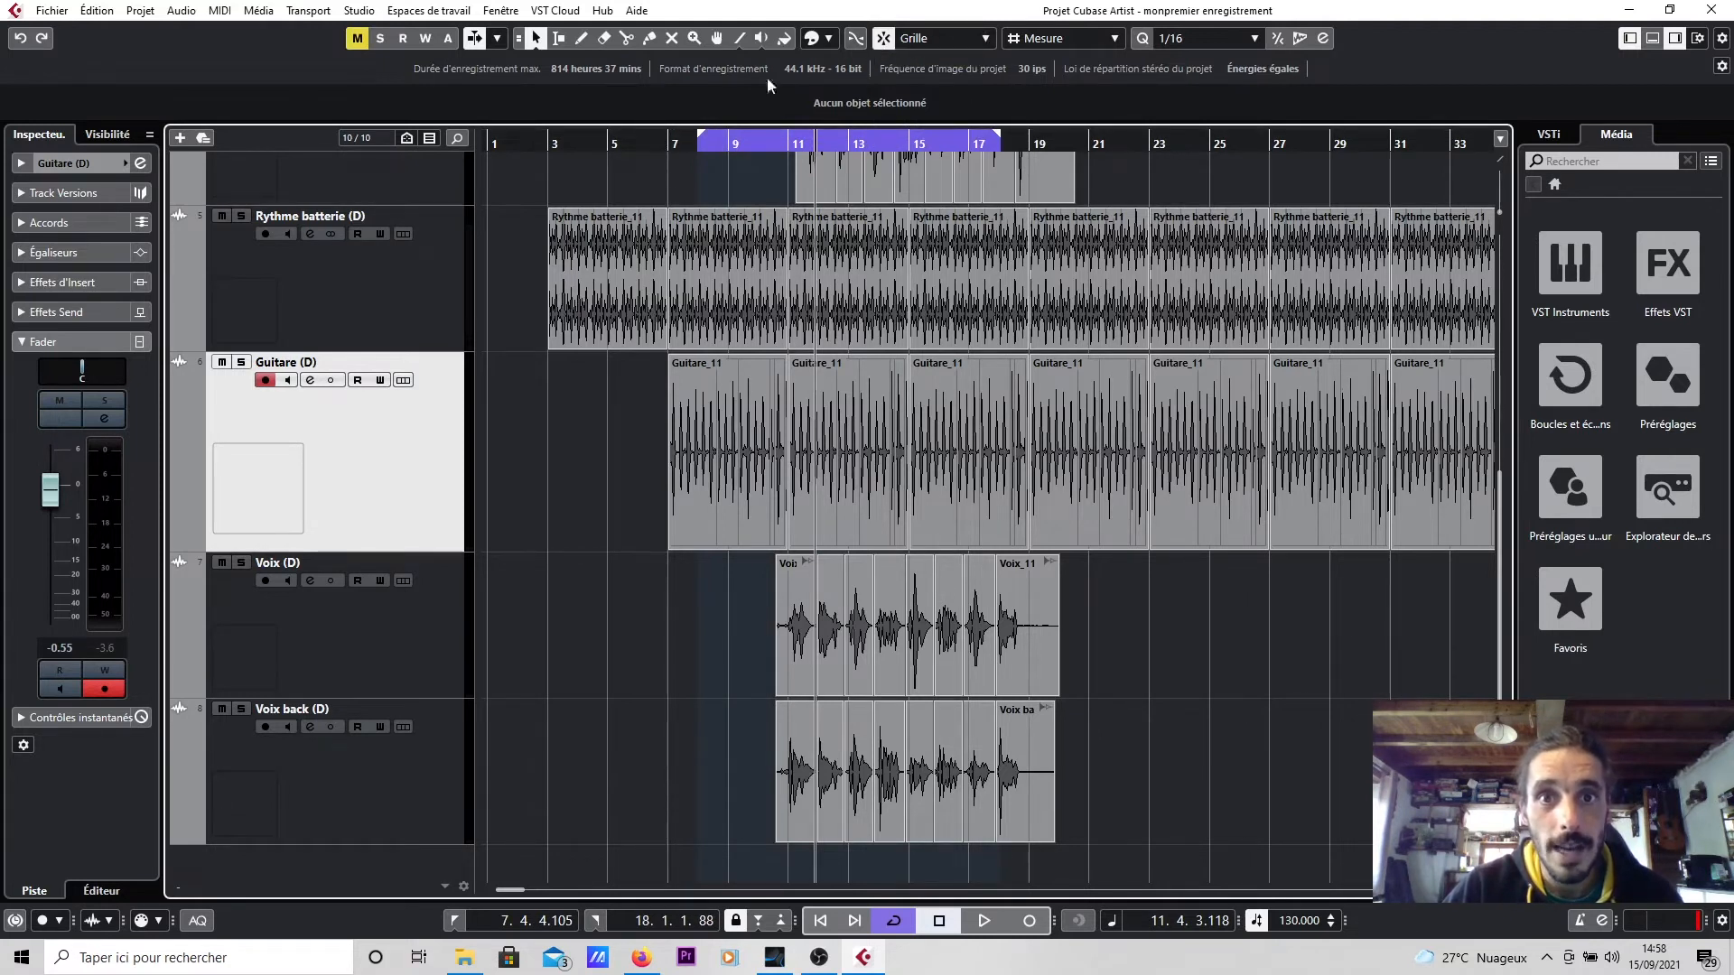
pyautogui.moveTo(702, 136); pyautogui.dragTo(529, 138)
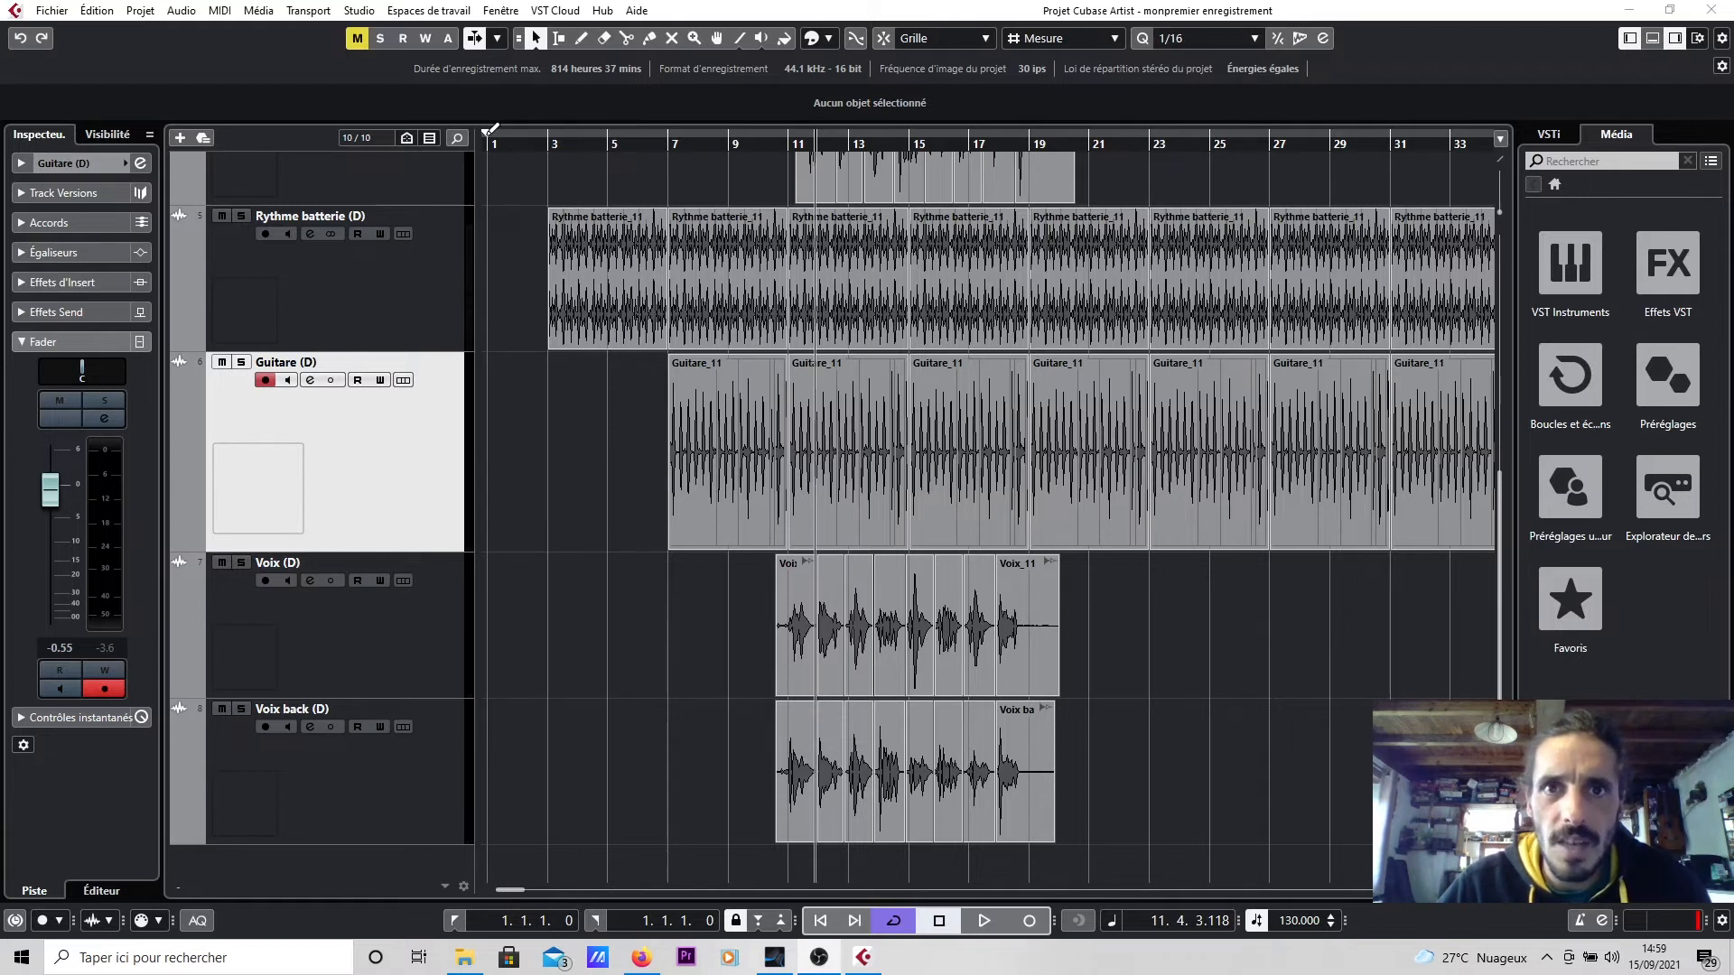
# Draw a new loop range from bar 1 to bar 27 and shorten it to start at bar 23.
pyautogui.moveTo(487, 133); pyautogui.dragTo(517, 141)
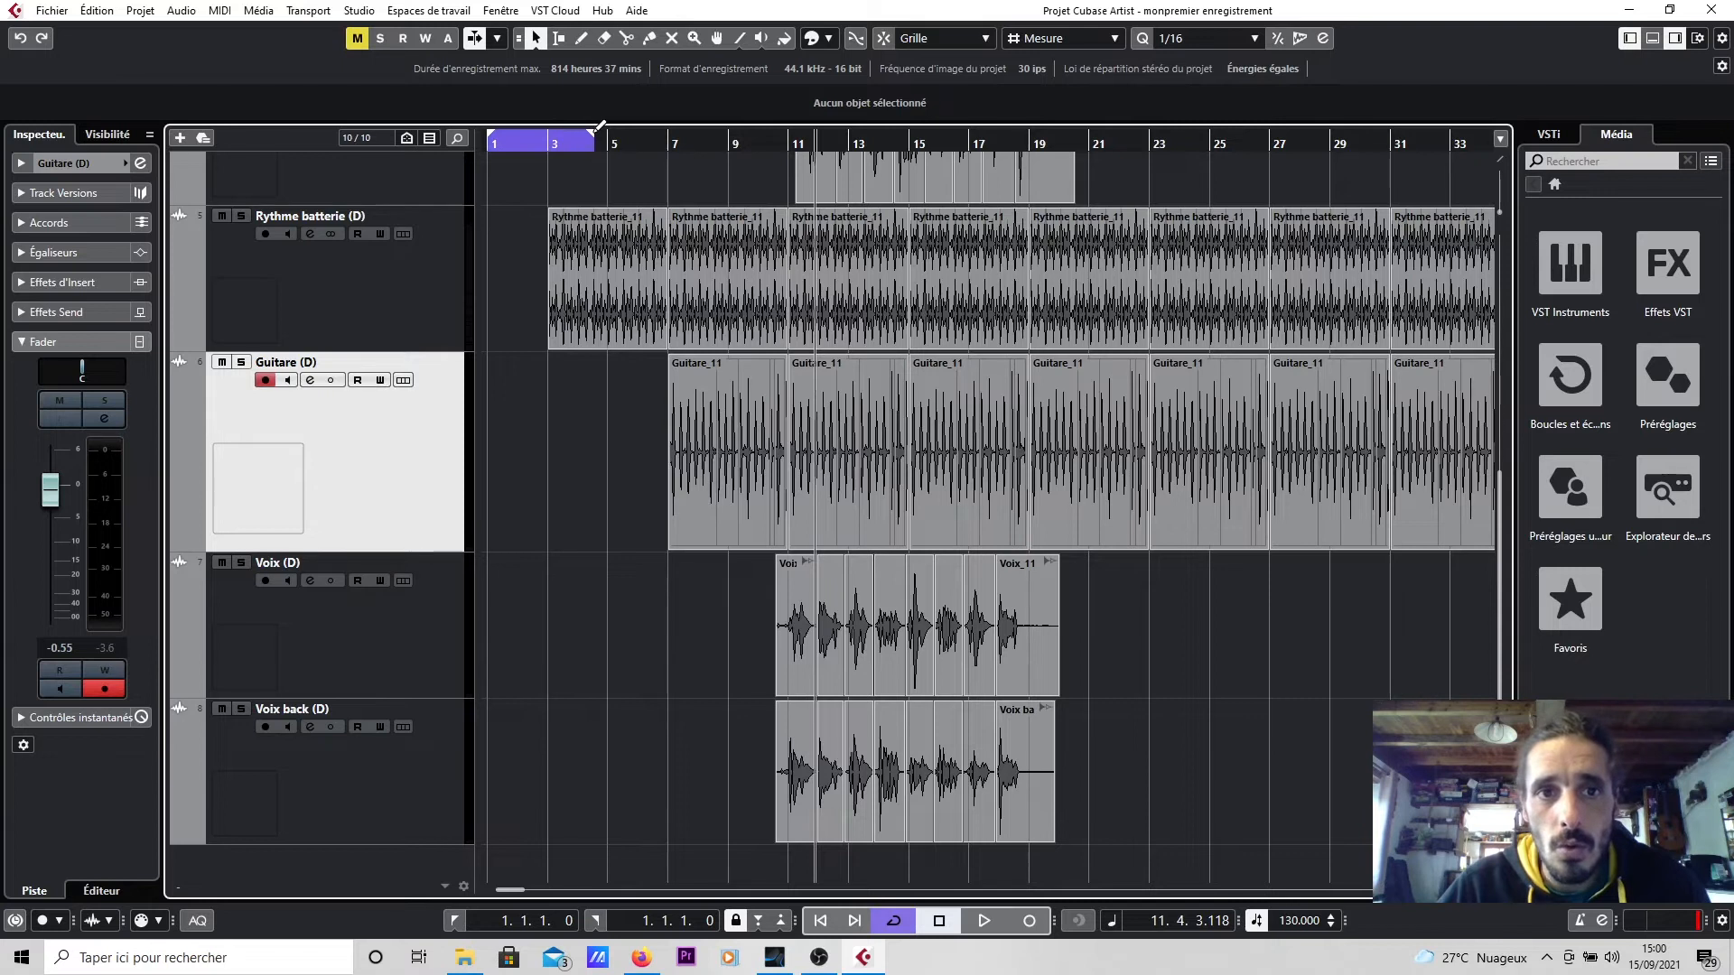
pyautogui.moveTo(660, 131); pyautogui.dragTo(1251, 133)
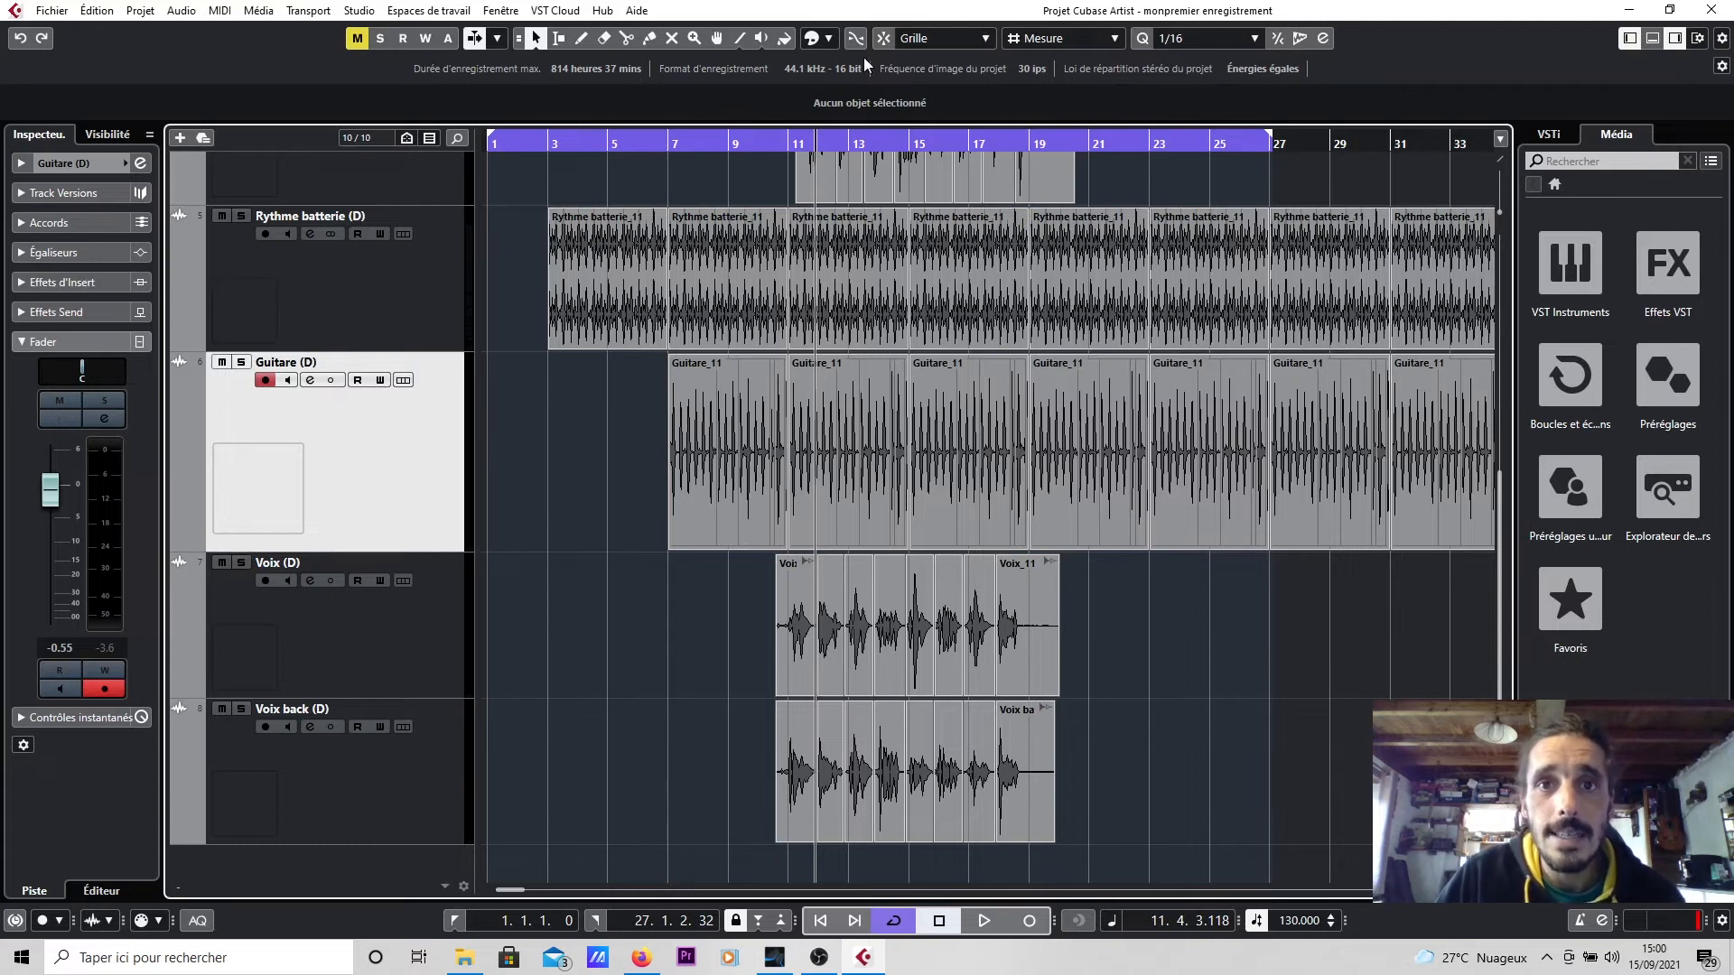
pyautogui.moveTo(494, 143); pyautogui.dragTo(1141, 189)
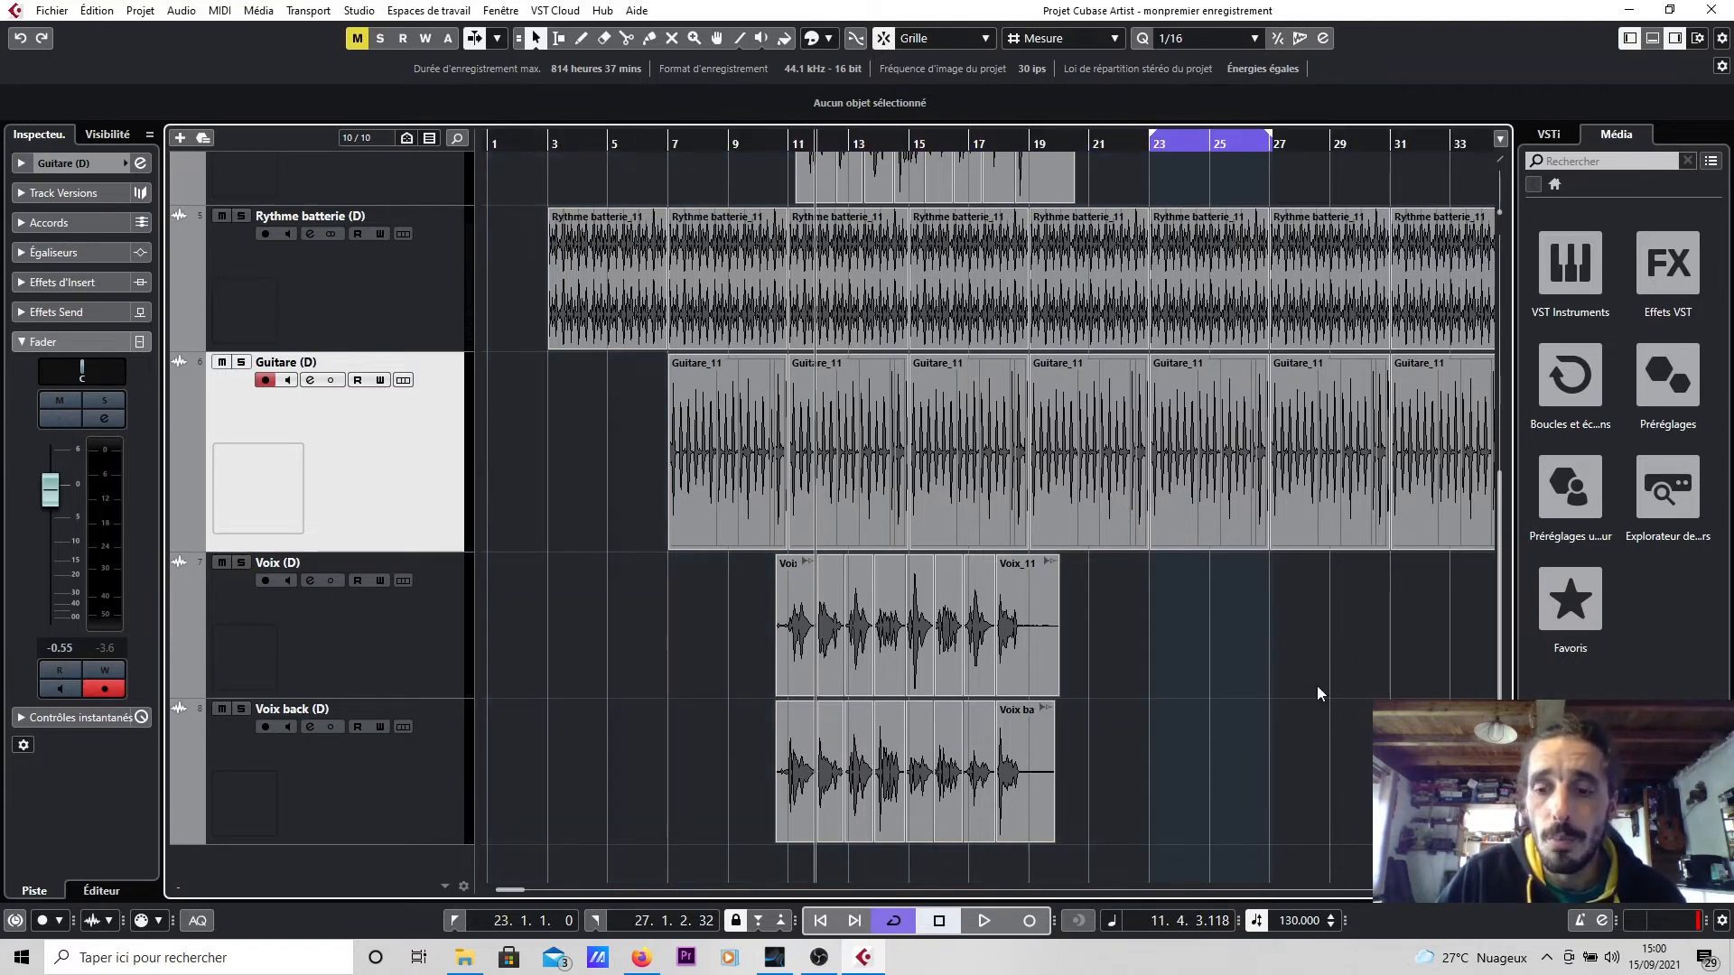
pyautogui.click(1387, 890)
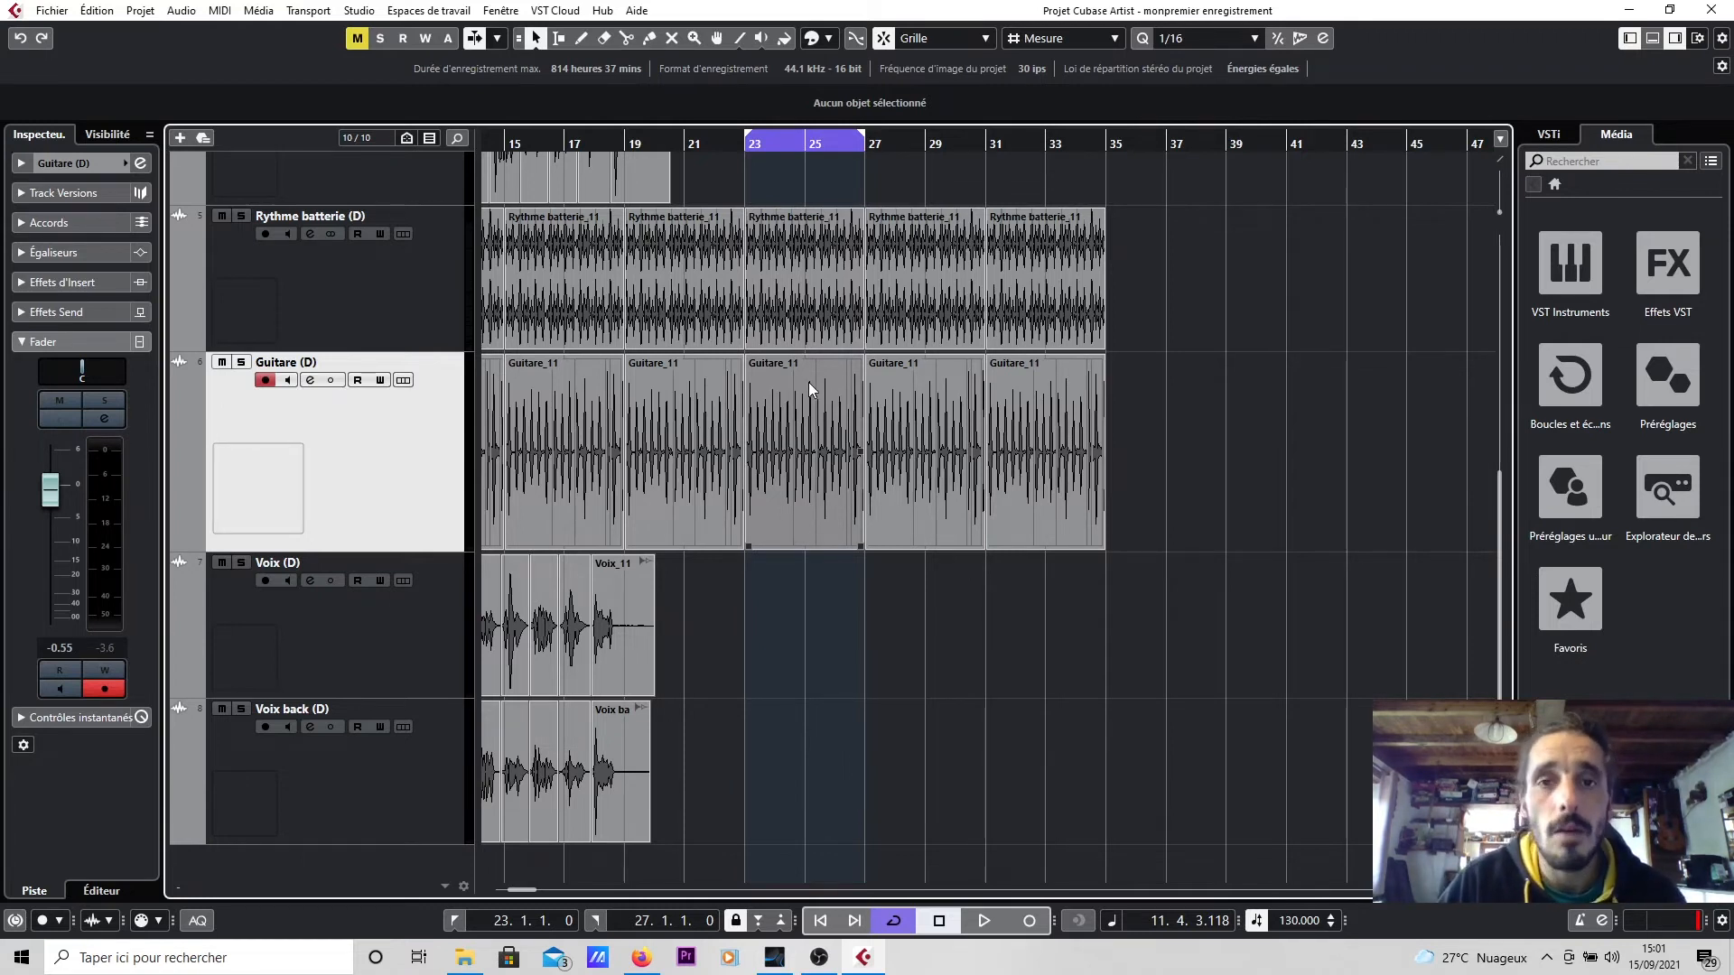
# Play the looped section from bar 23 and stop playback.
pyautogui.click(748, 145)
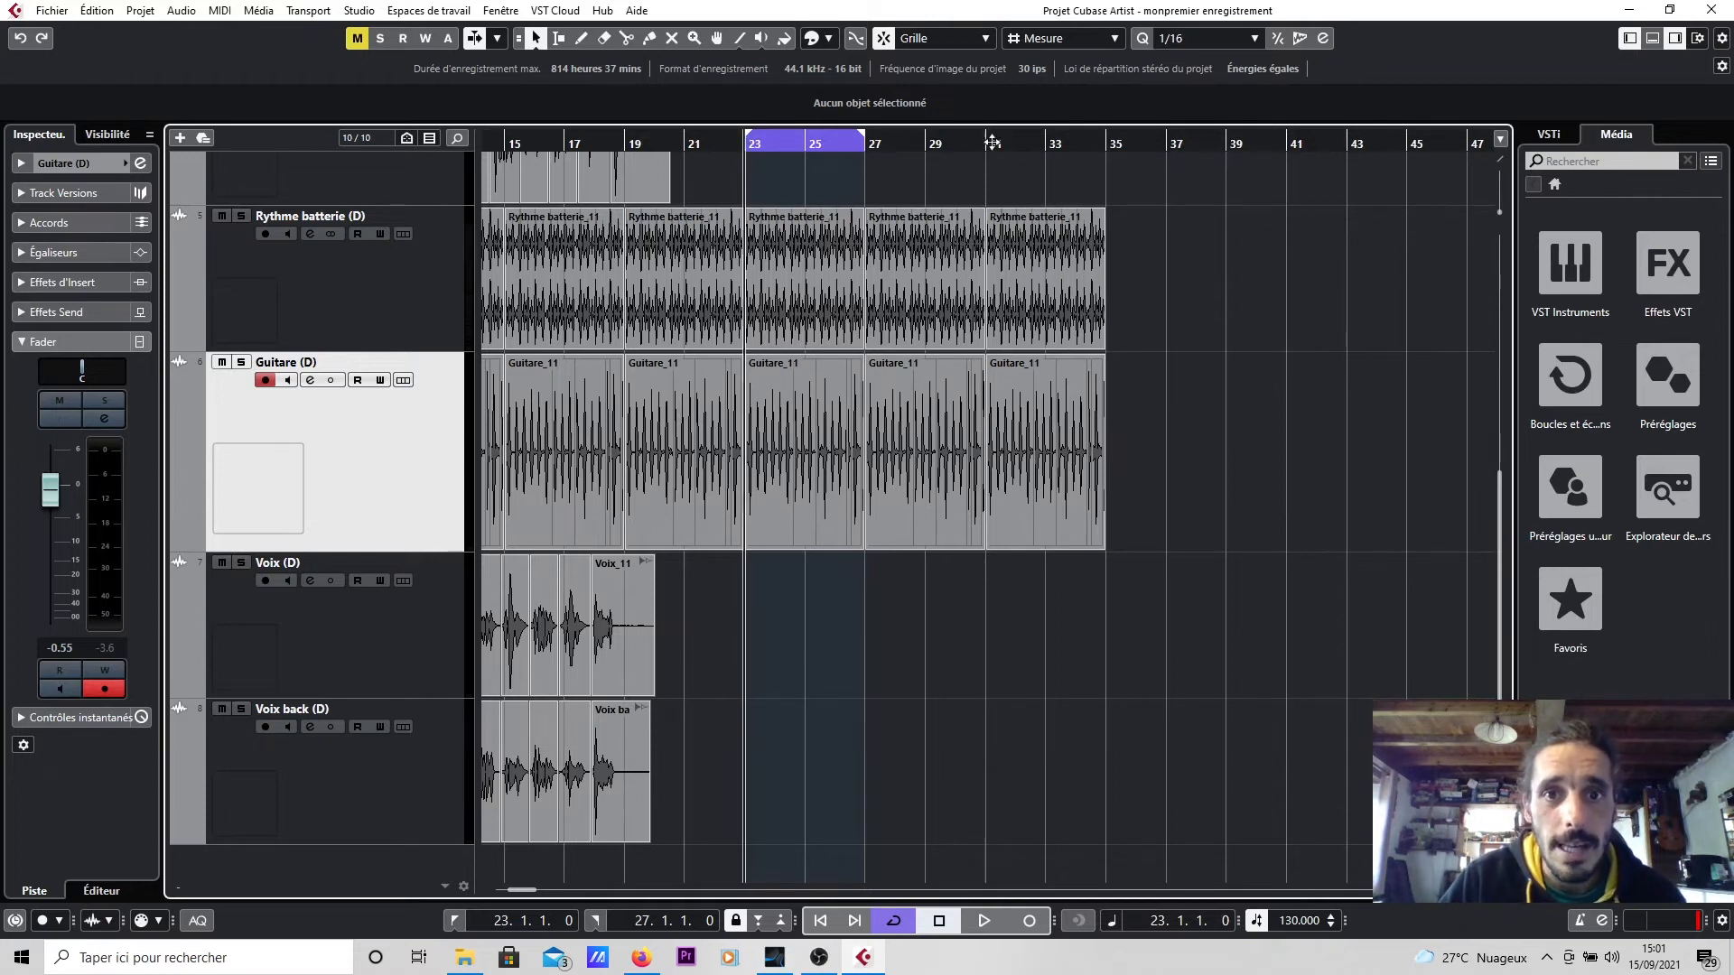
pyautogui.press('space')
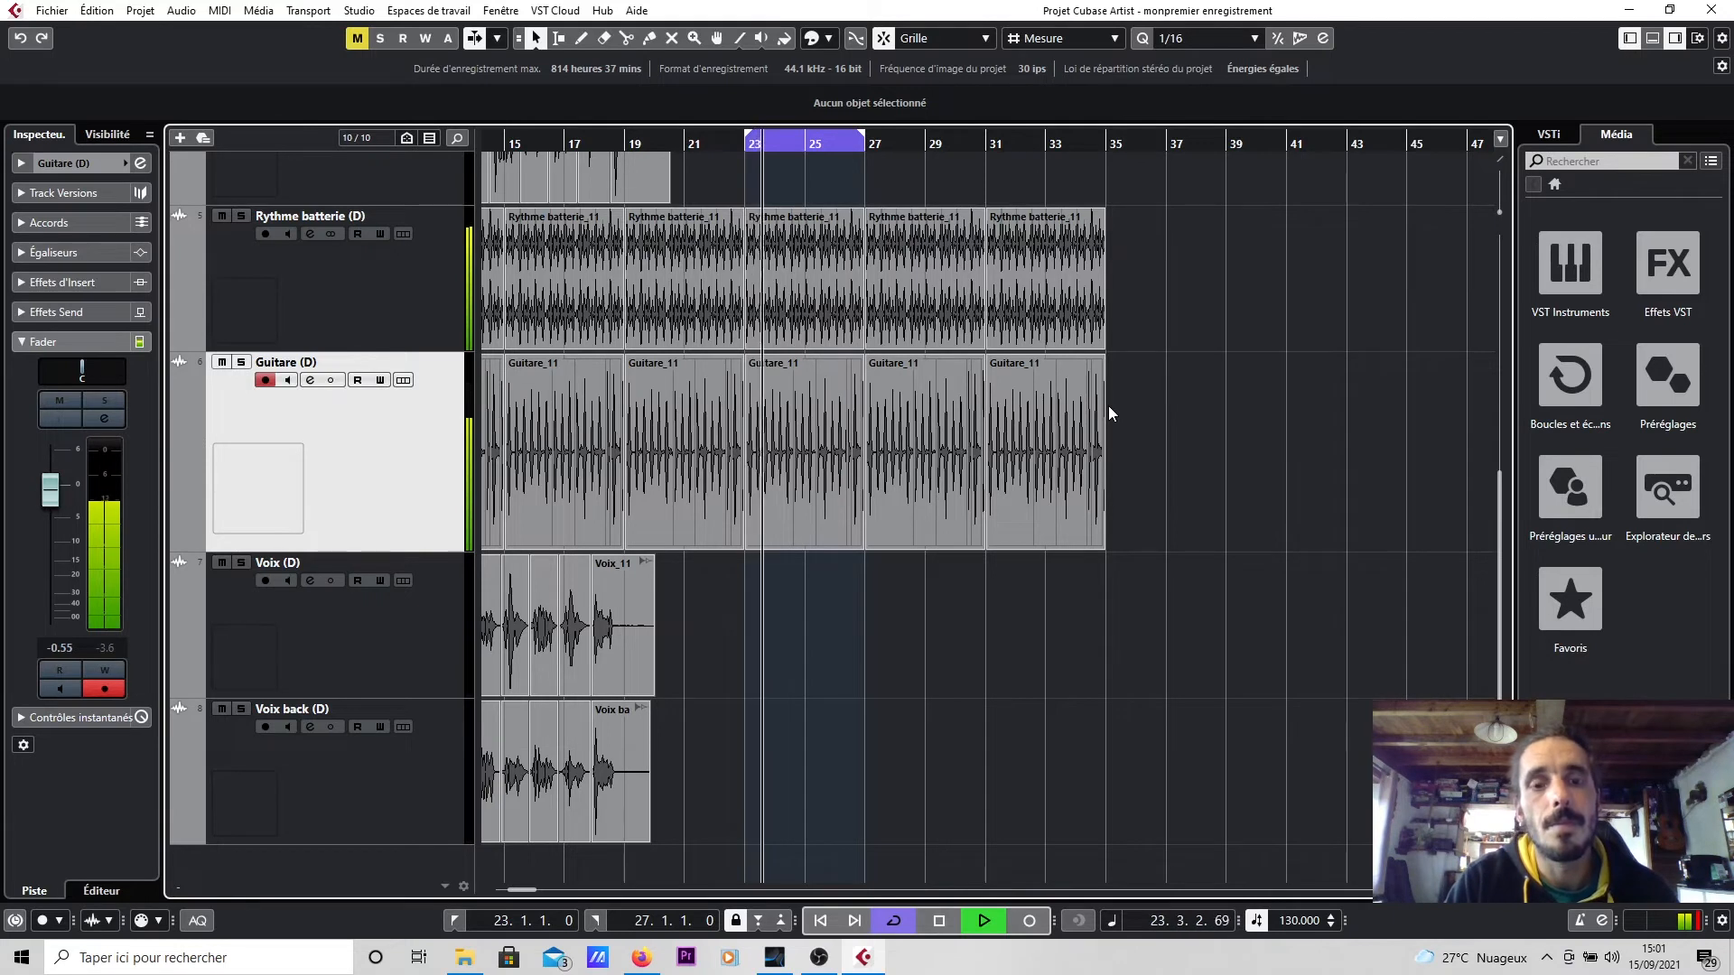
pyautogui.press('space')
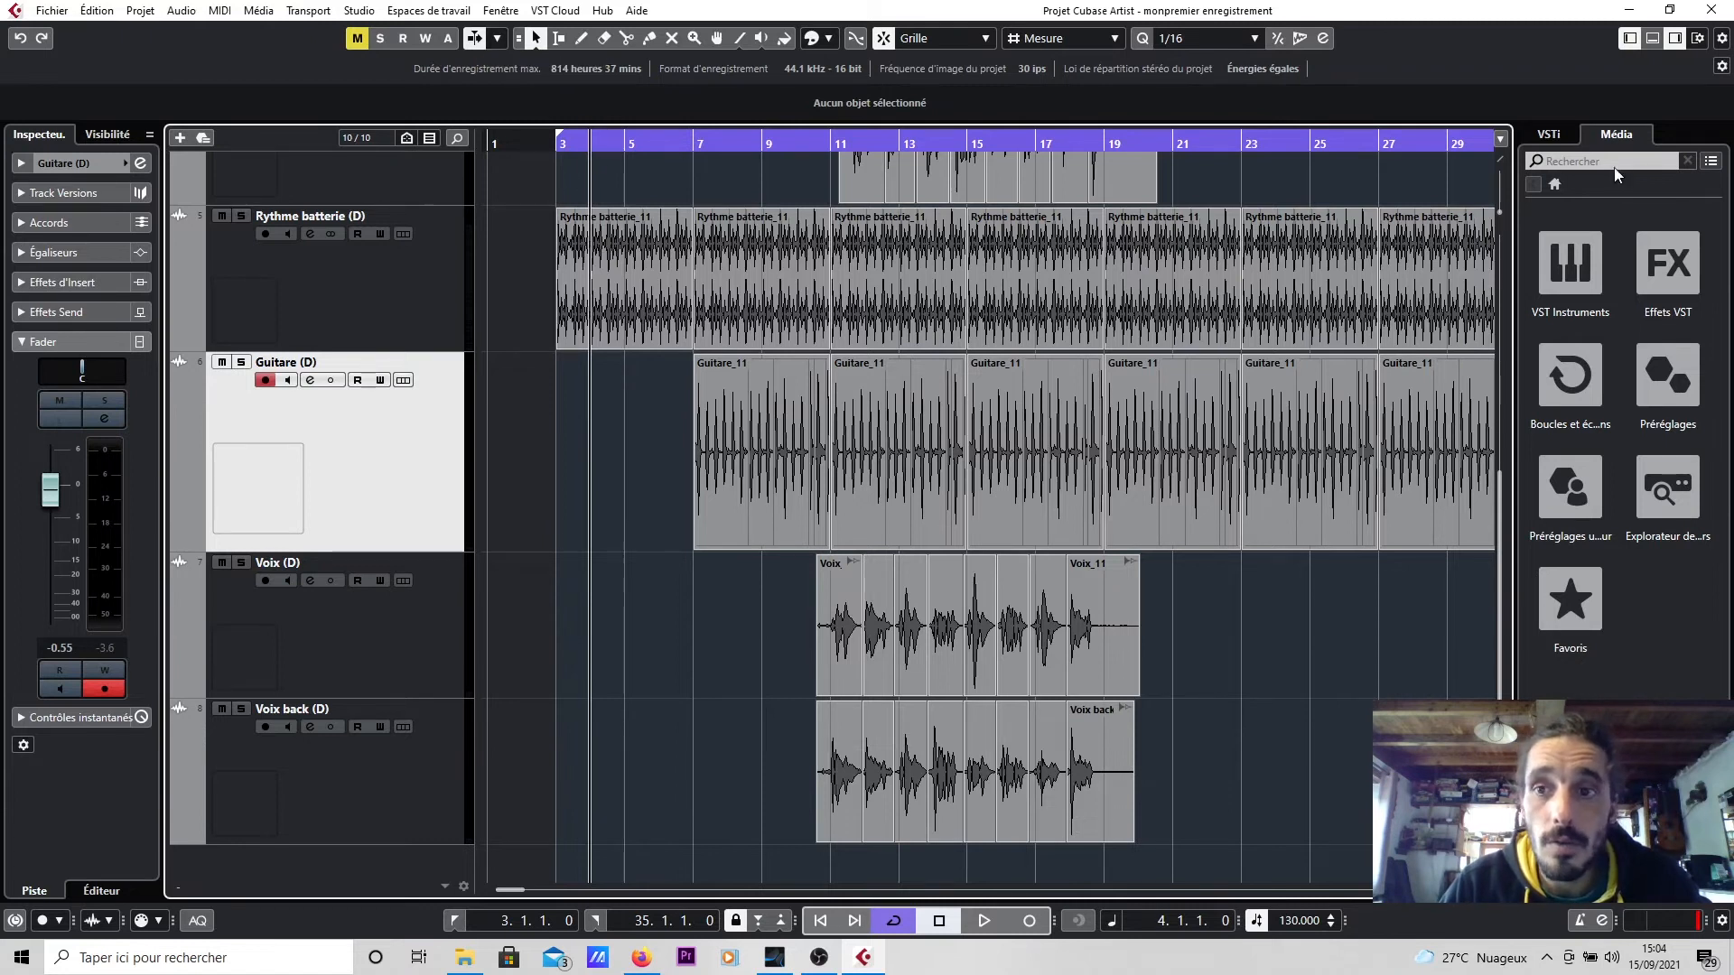
# Cut the first Voix (D) and Voix back (D) clips at bar 11, delete what precedes it, and add short fade-ins.
pyautogui.click(1470, 145)
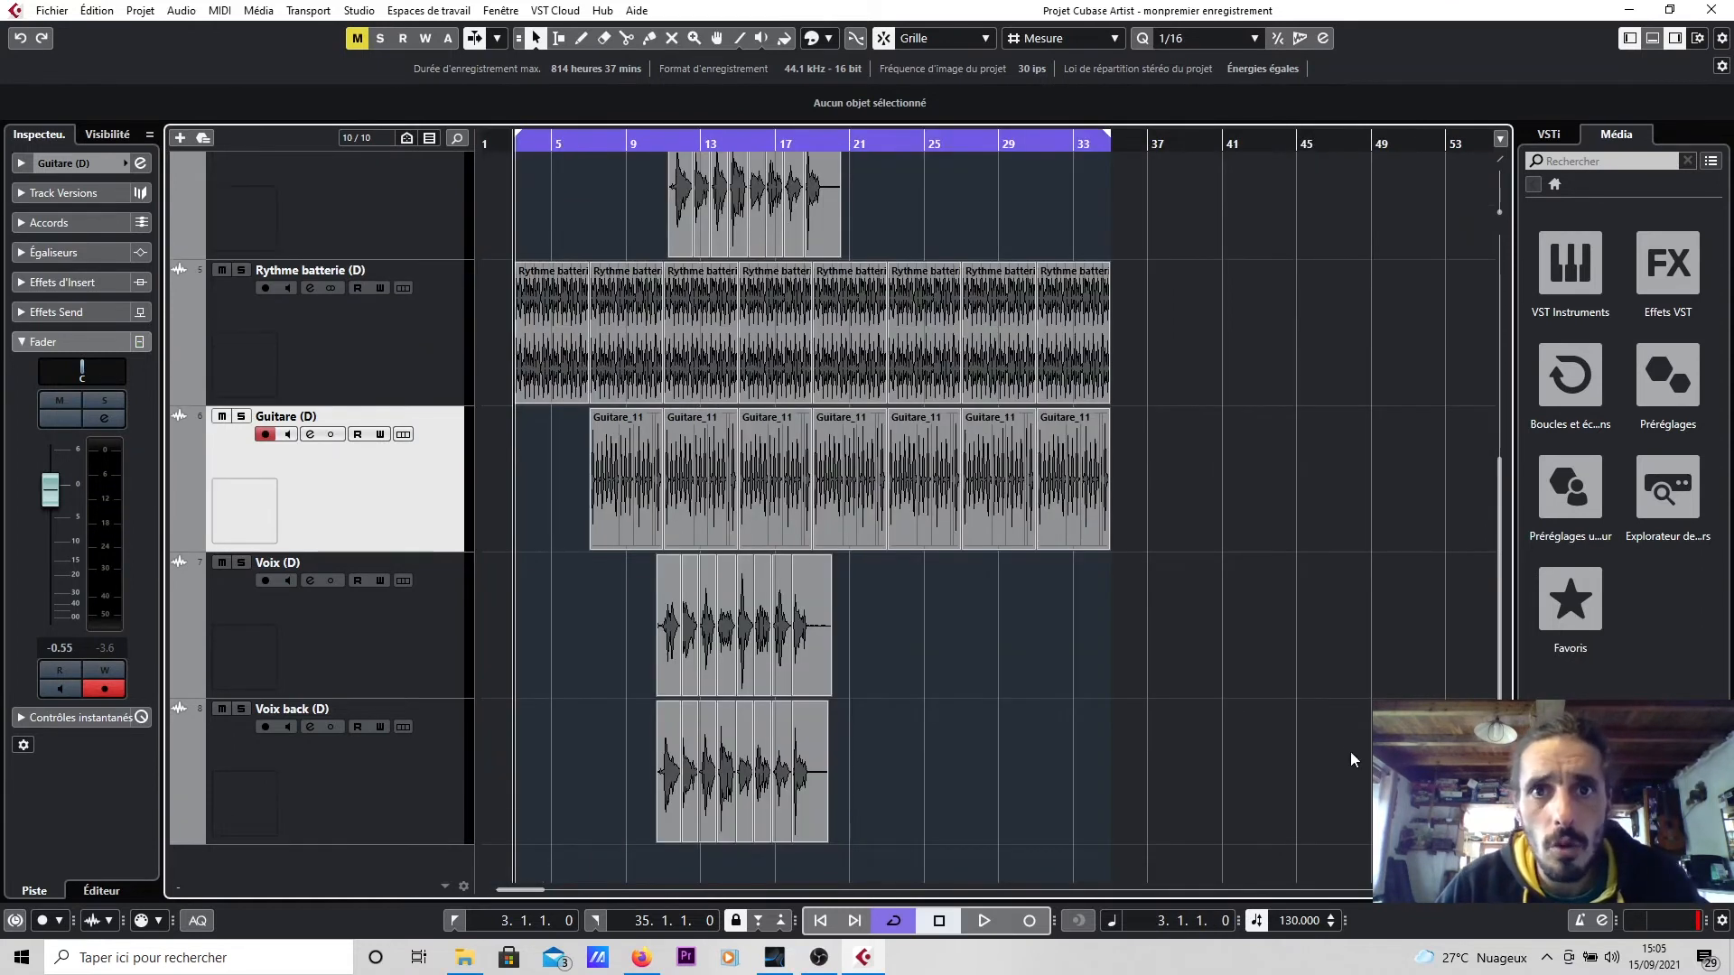
pyautogui.hotkey('shift', 'g')
pyautogui.hotkey('shift', 'g')
pyautogui.hotkey('shift', 'g')
pyautogui.hotkey('shift', 'g')
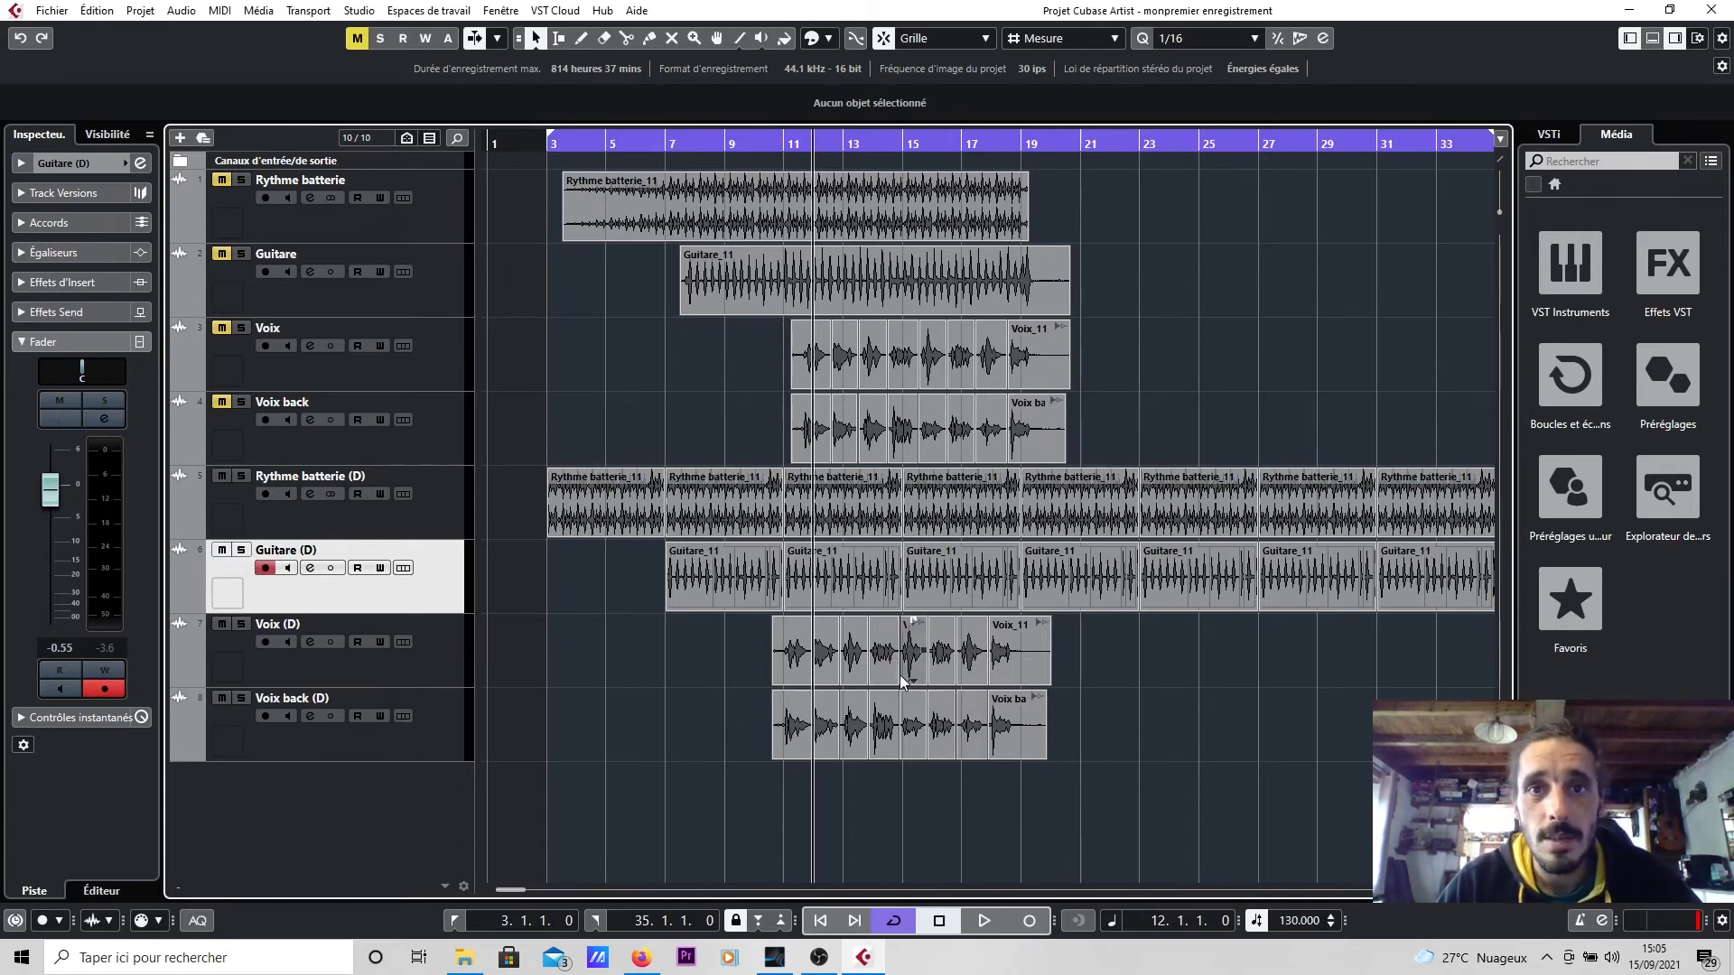
pyautogui.moveTo(789, 145); pyautogui.dragTo(761, 194)
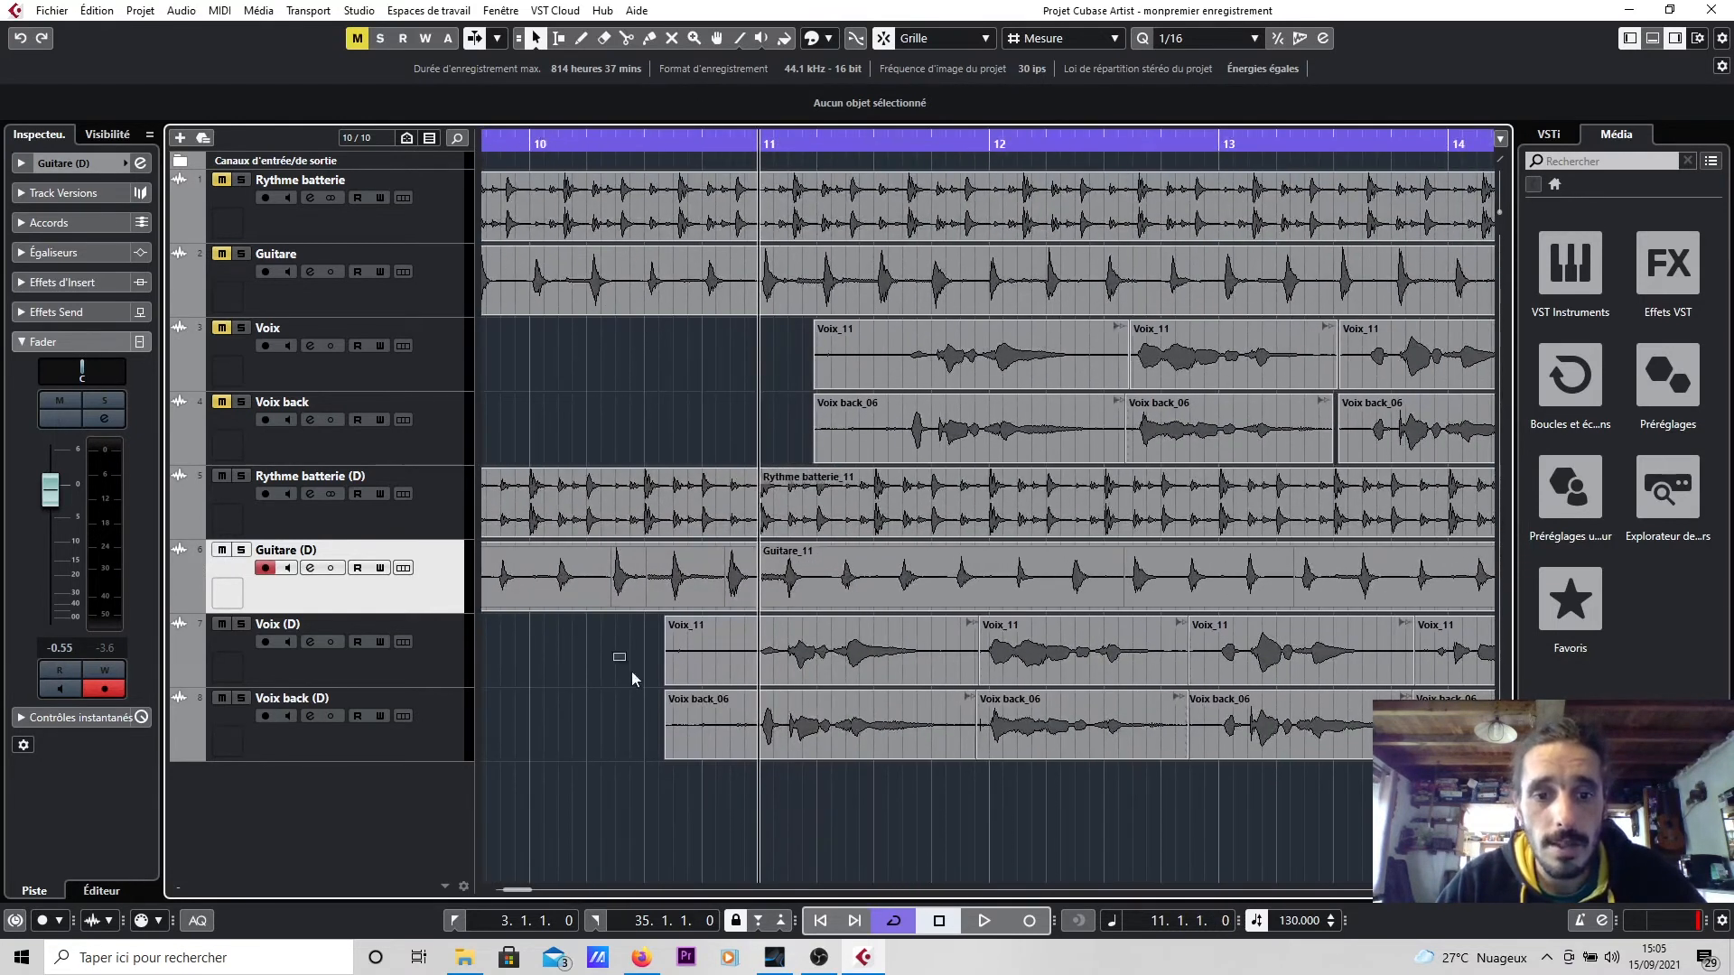
pyautogui.moveTo(632, 674); pyautogui.dragTo(690, 736)
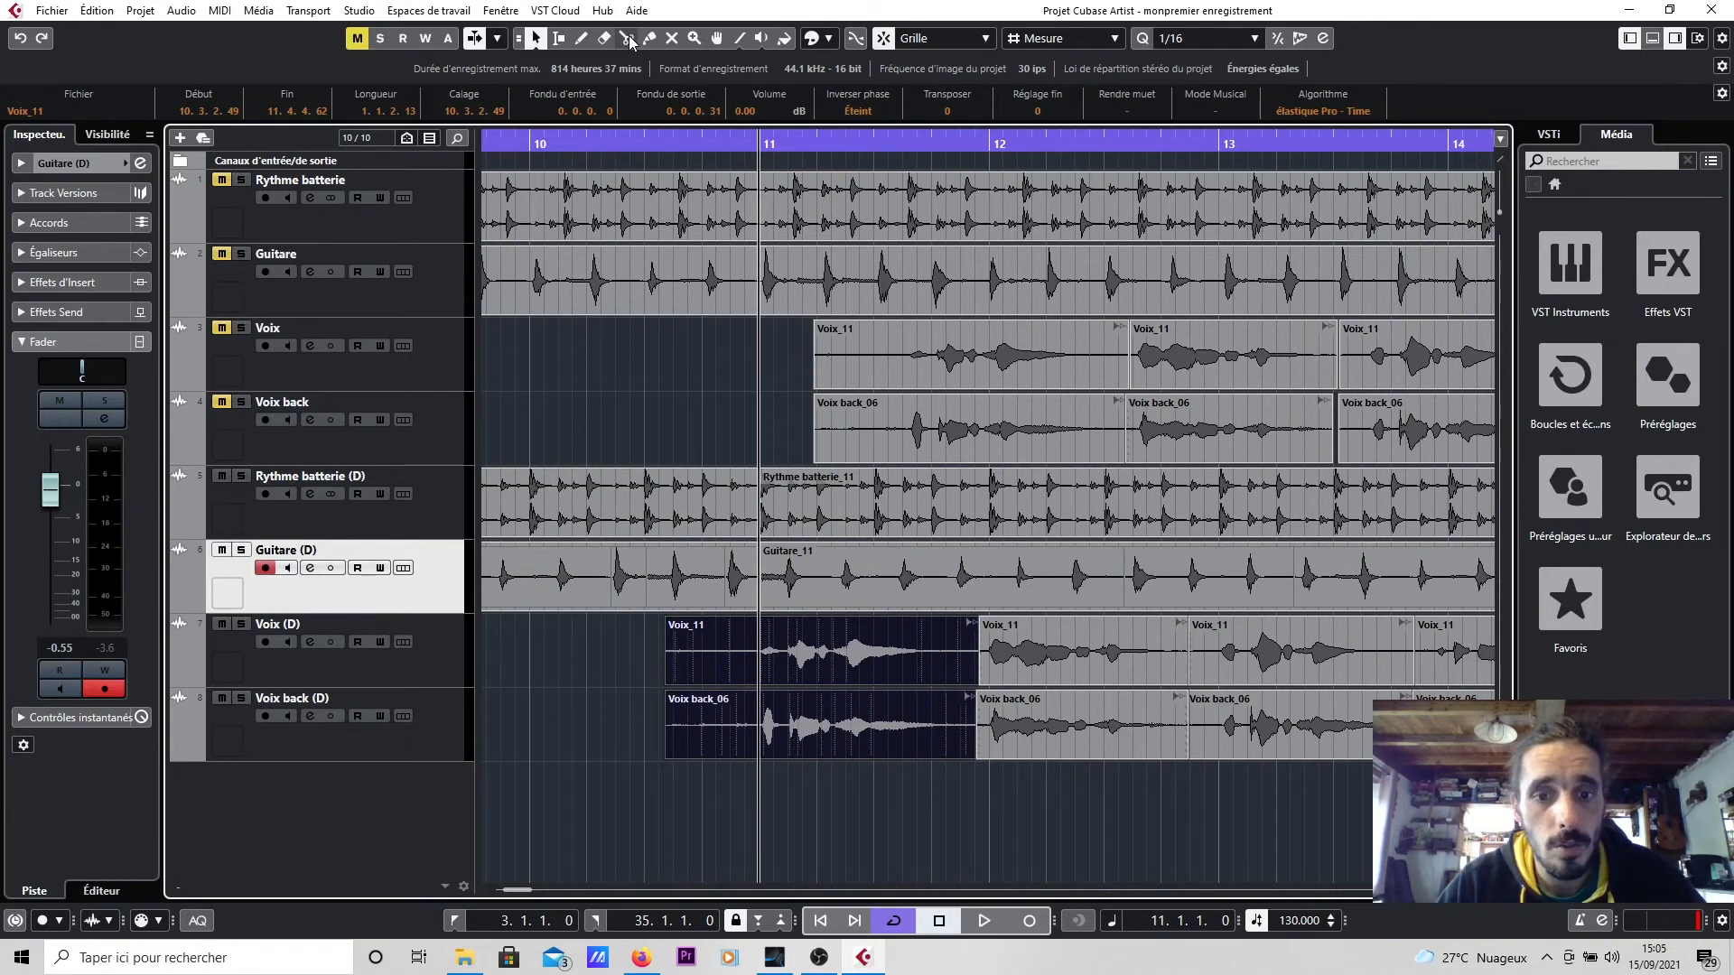
pyautogui.press('1')
pyautogui.click(603, 670)
pyautogui.moveTo(576, 644); pyautogui.dragTo(696, 735)
pyautogui.press('Delete')
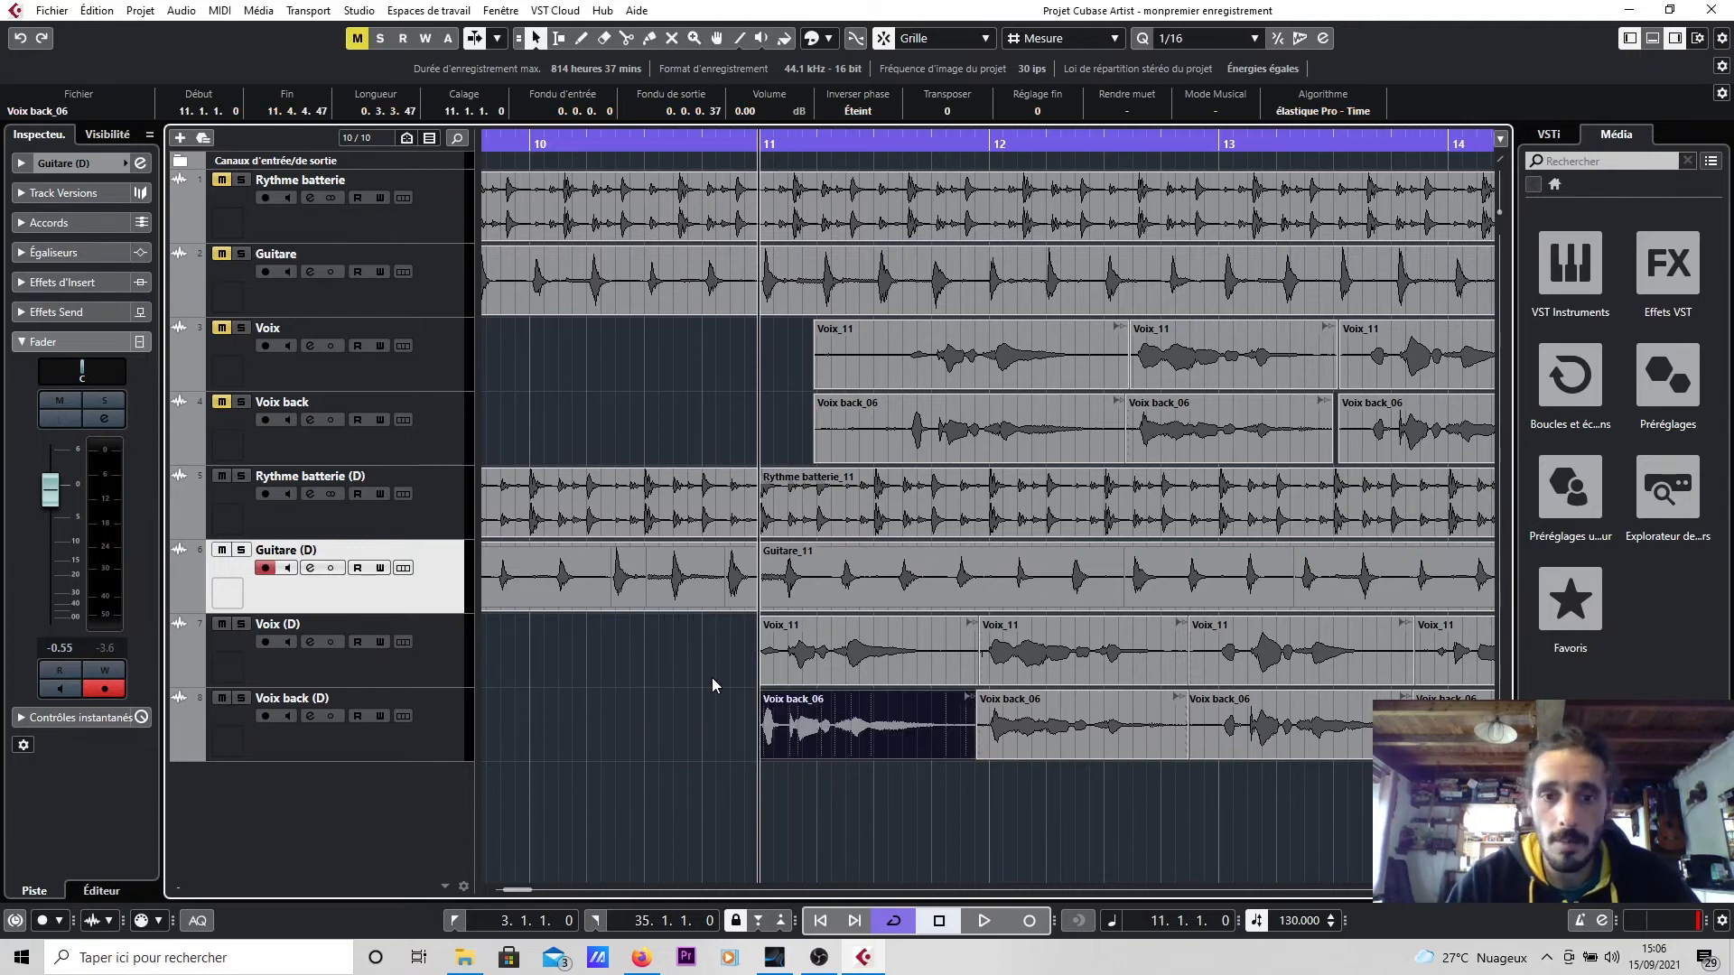
pyautogui.moveTo(730, 673); pyautogui.dragTo(824, 722)
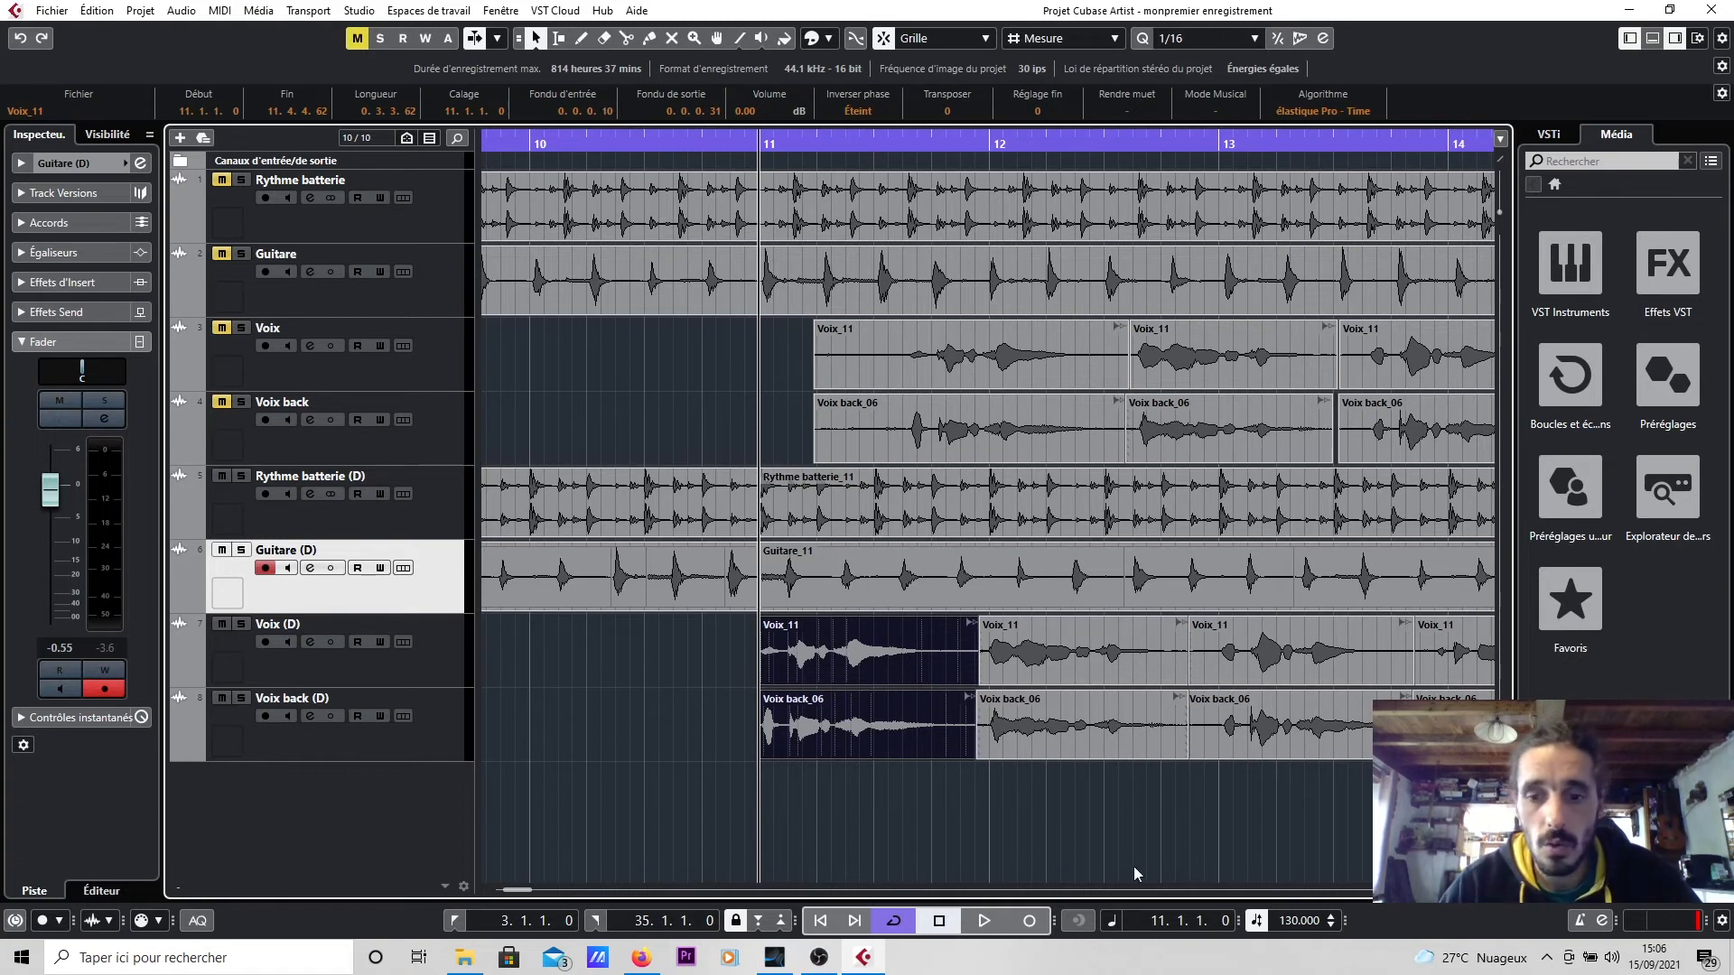
# Trim the last Voix (D) and Voix back (D) clips to end at bar 19 with short fade-outs.
pyautogui.hscroll(7, 1136, 874)
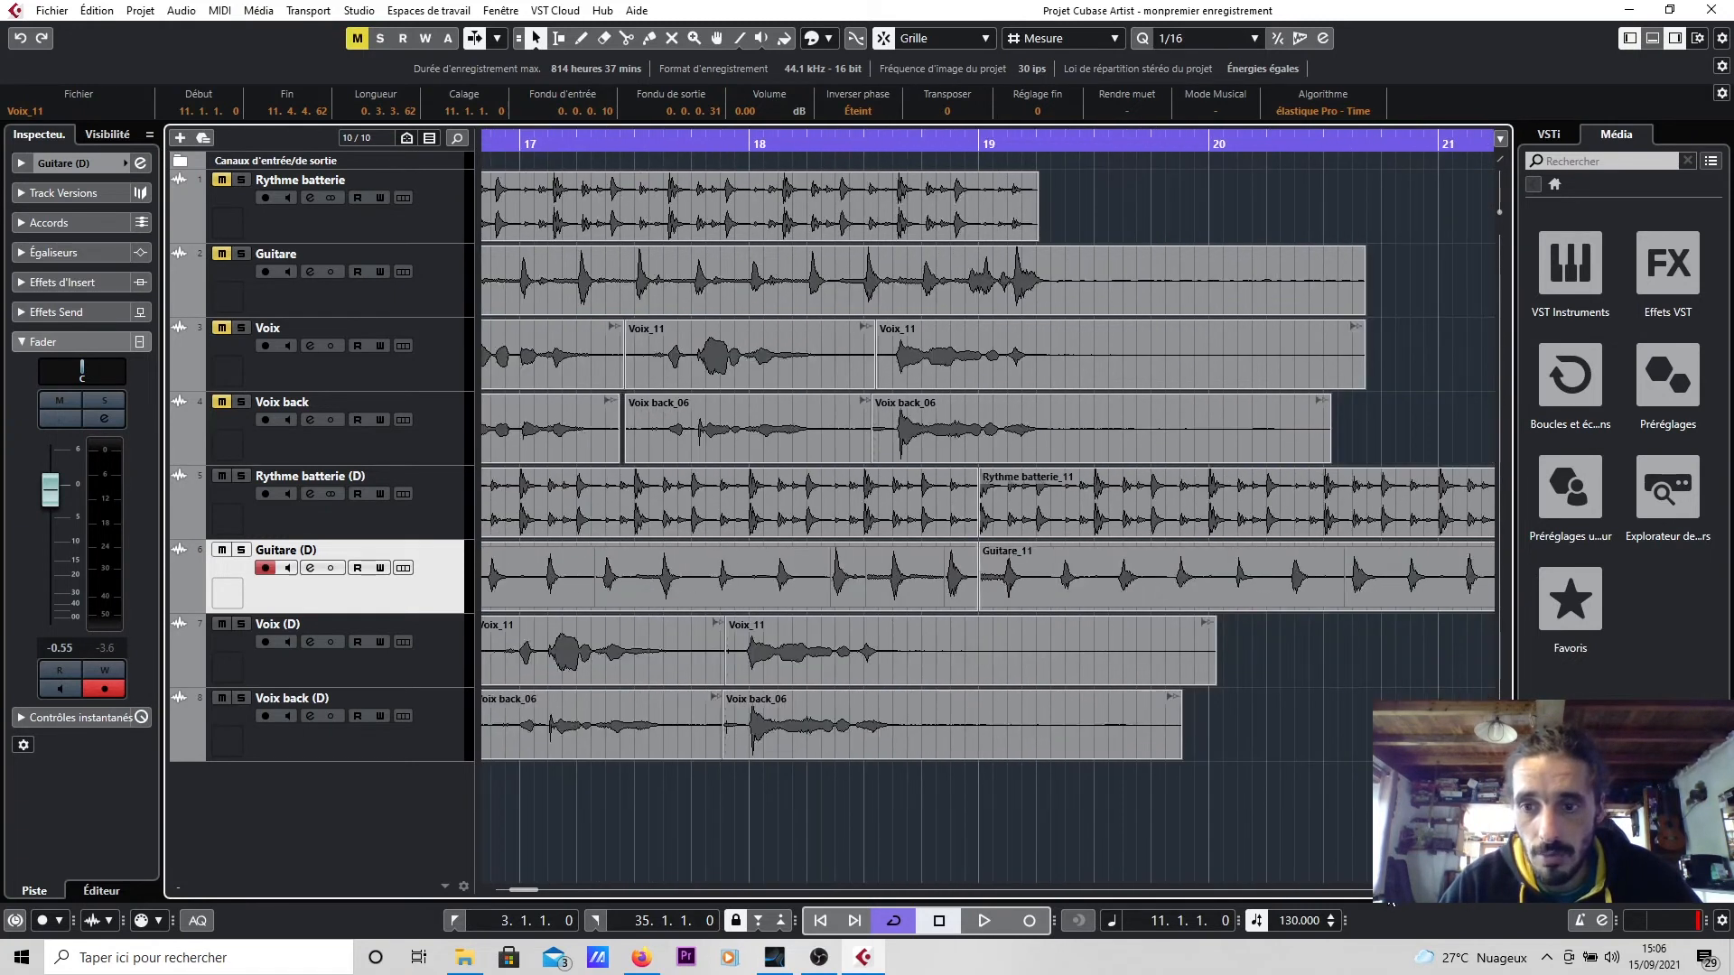
pyautogui.moveTo(1284, 643); pyautogui.dragTo(1030, 744)
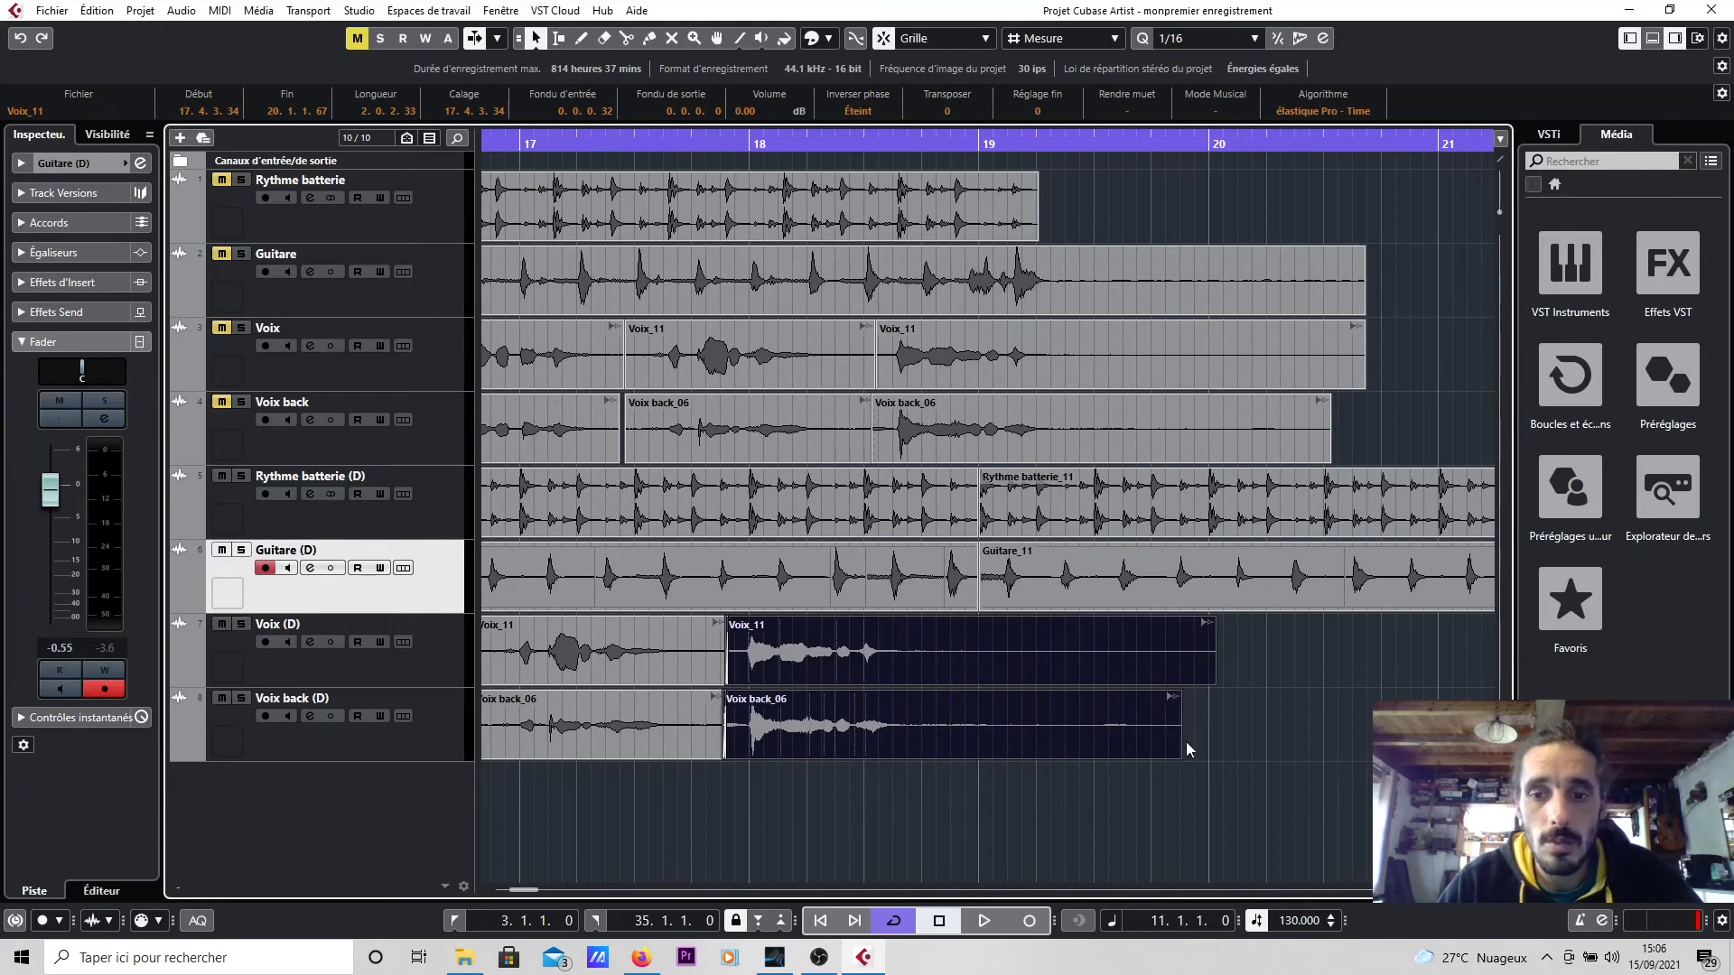
pyautogui.moveTo(1210, 676); pyautogui.dragTo(912, 747)
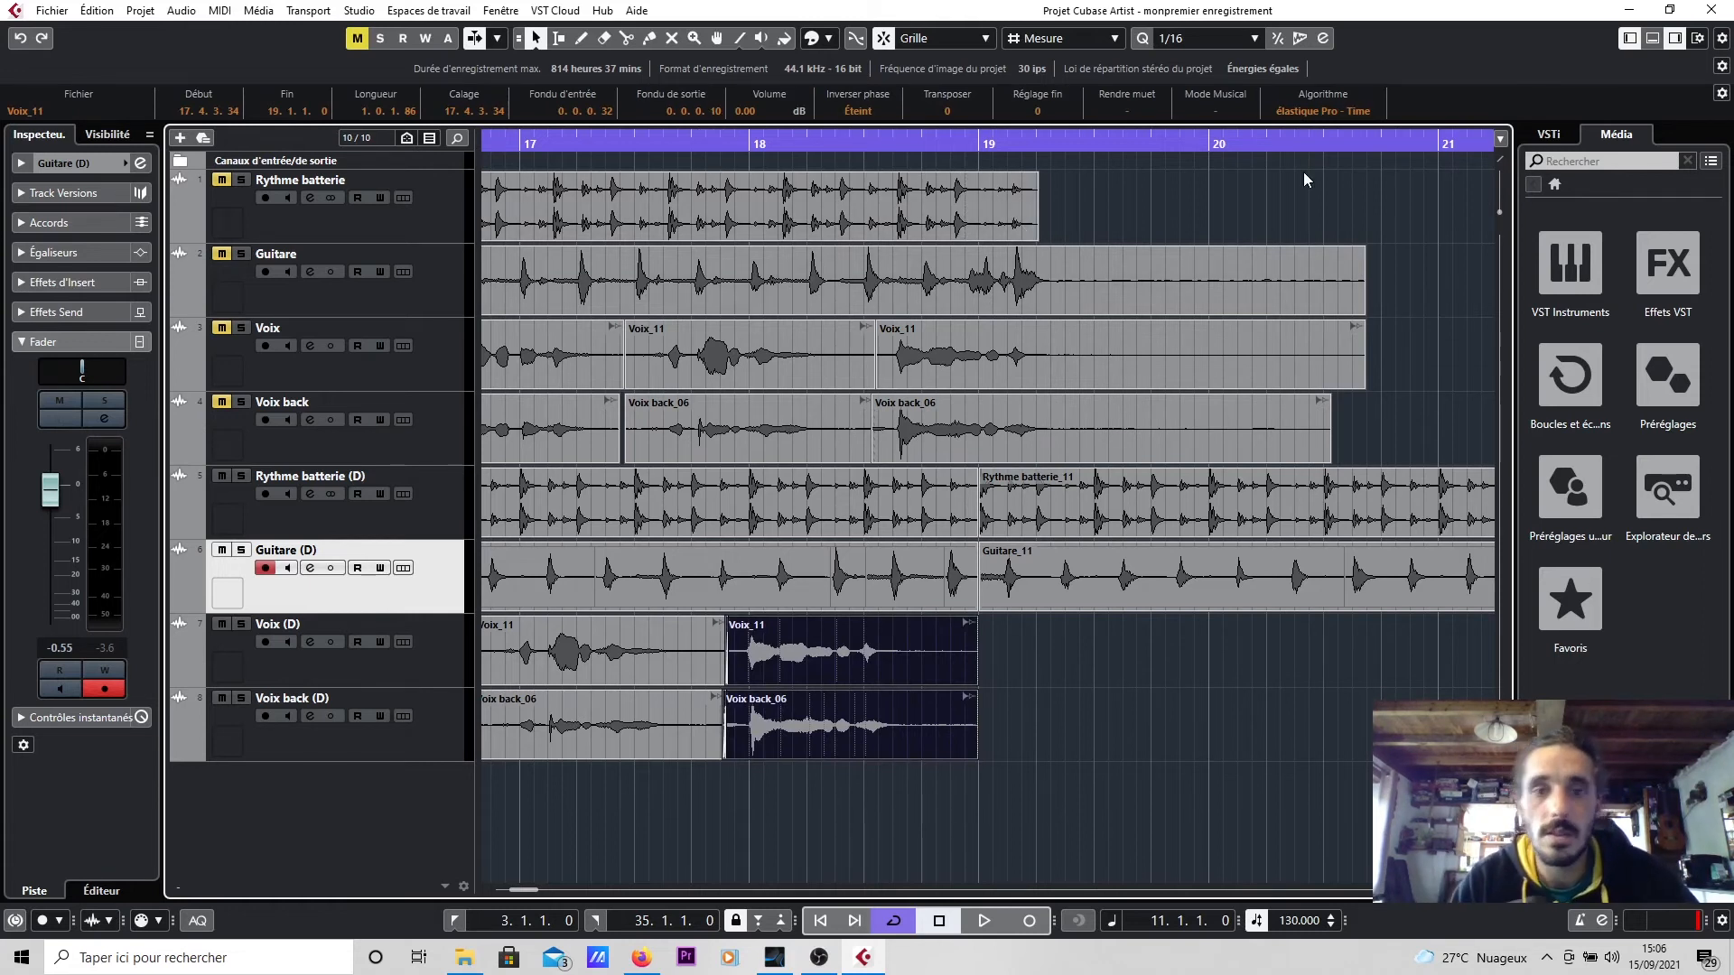
# Glue the Voix back (D) clips between bars 11 and 19 into one block.
pyautogui.press('g')
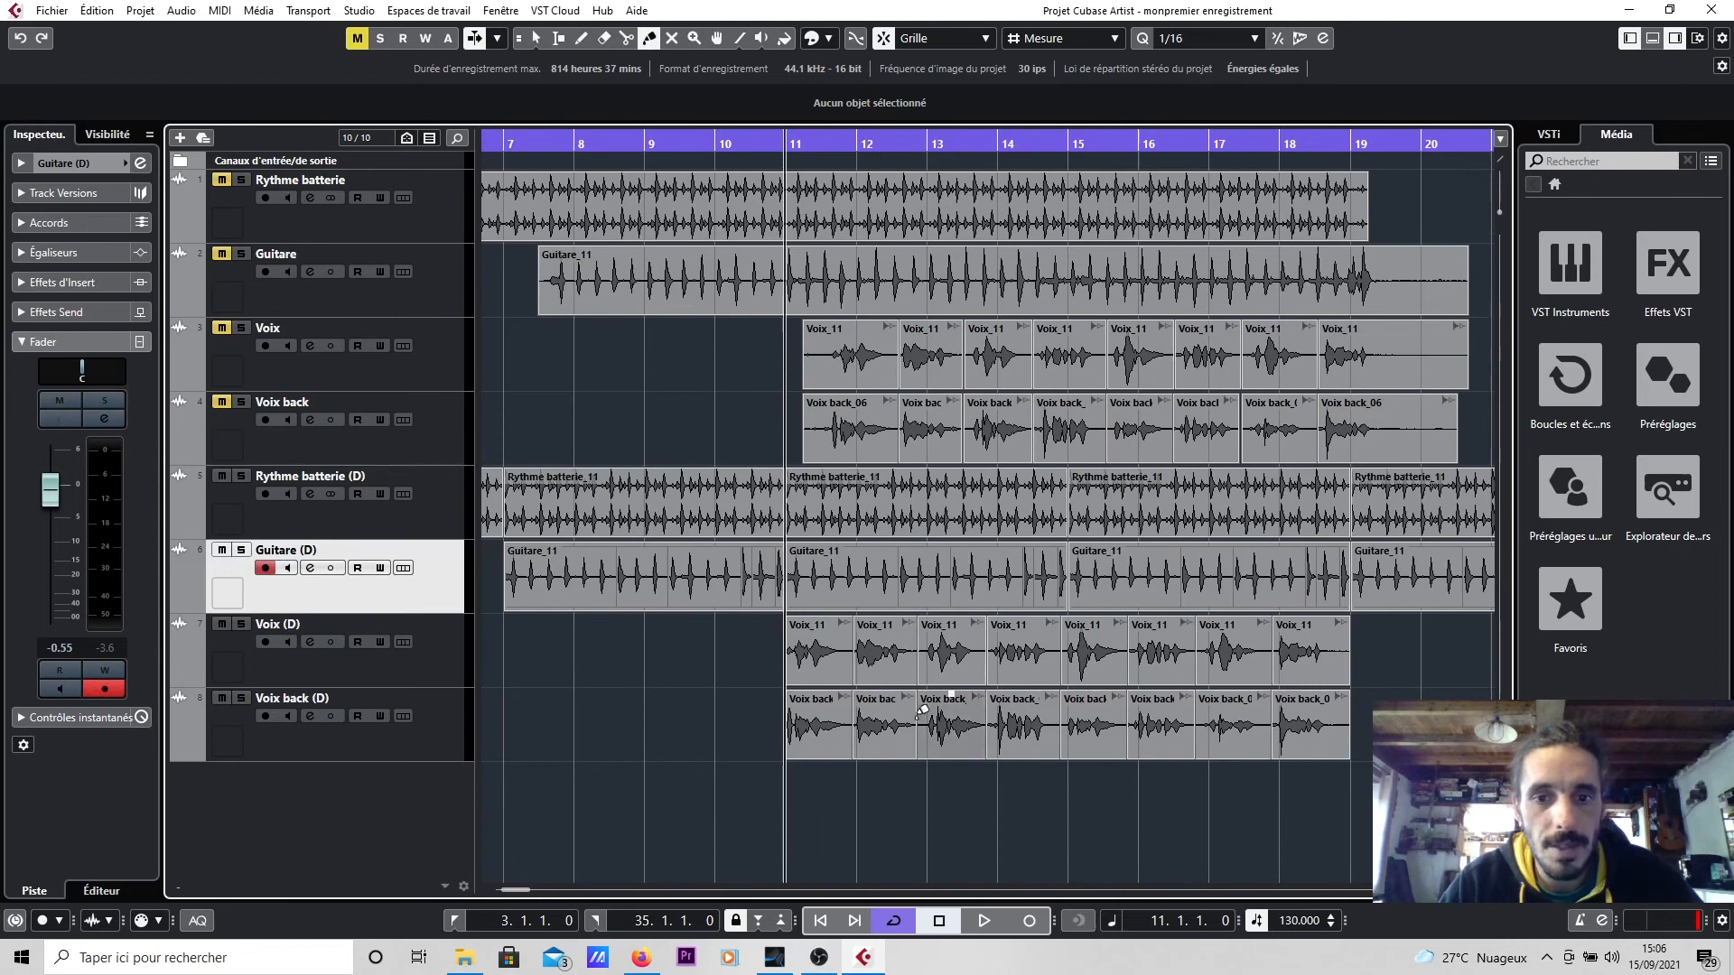
pyautogui.click(867, 722)
pyautogui.click(939, 723)
pyautogui.click(1020, 723)
pyautogui.click(1129, 723)
pyautogui.click(1228, 723)
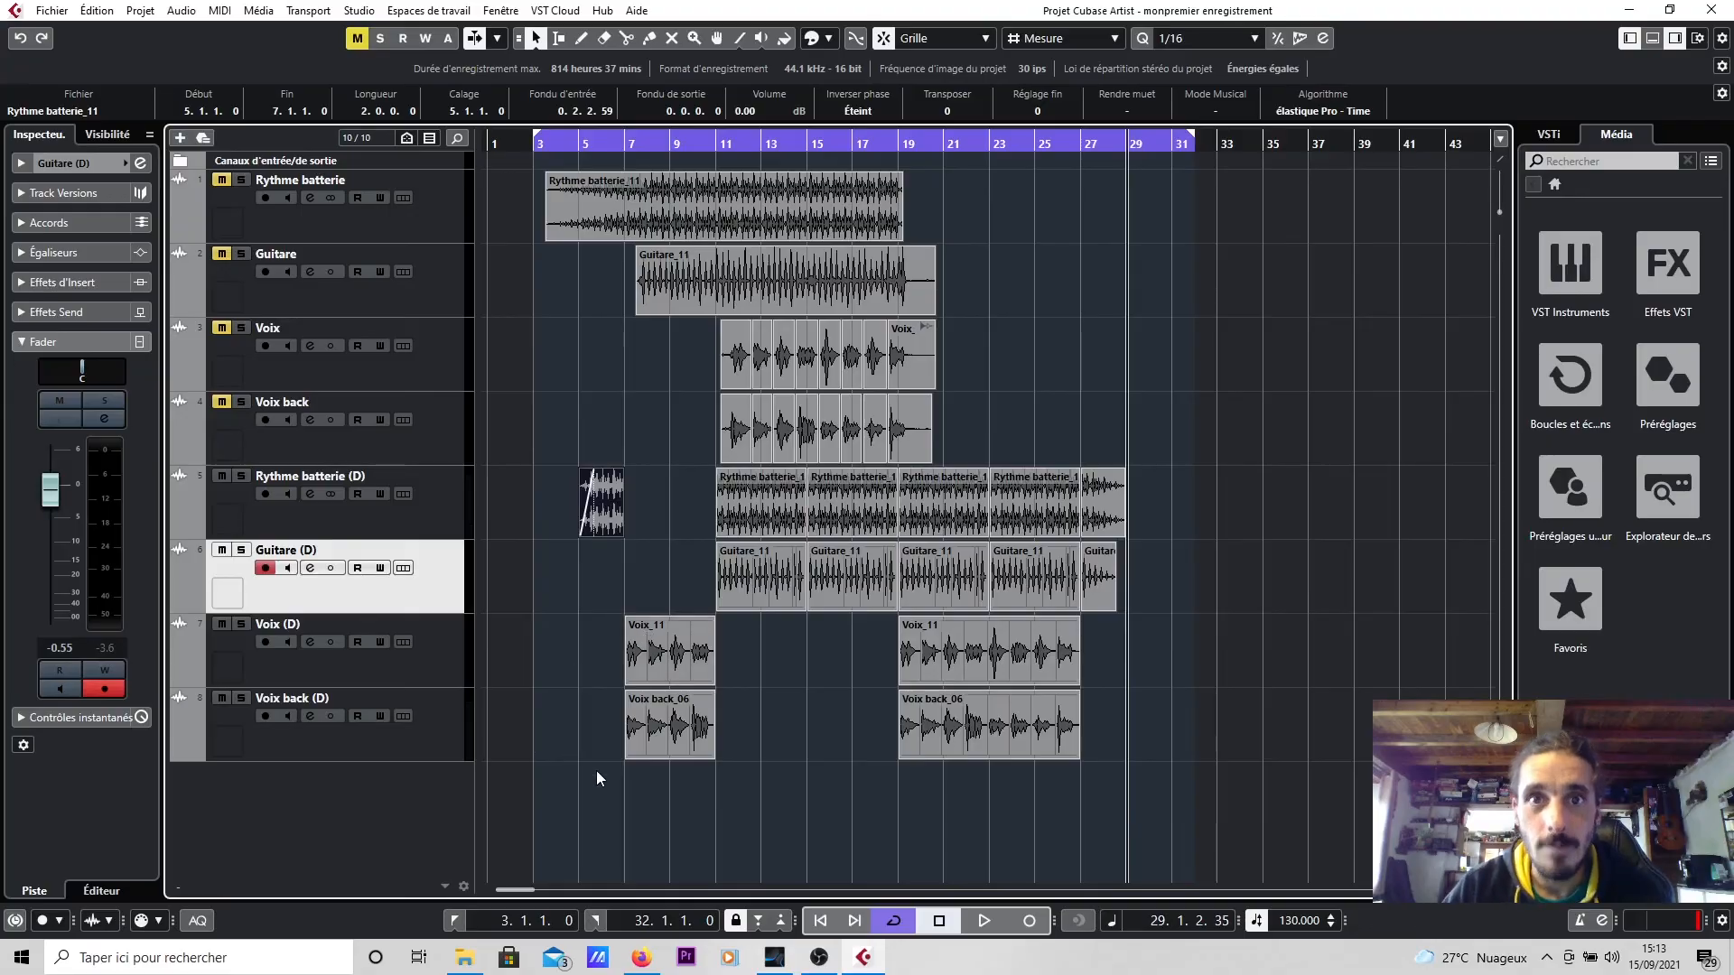
# Dissolve the Voix (D) and Voix back (D) blocks between bars 7 and 11 back into separate clips.
pyautogui.click(653, 664)
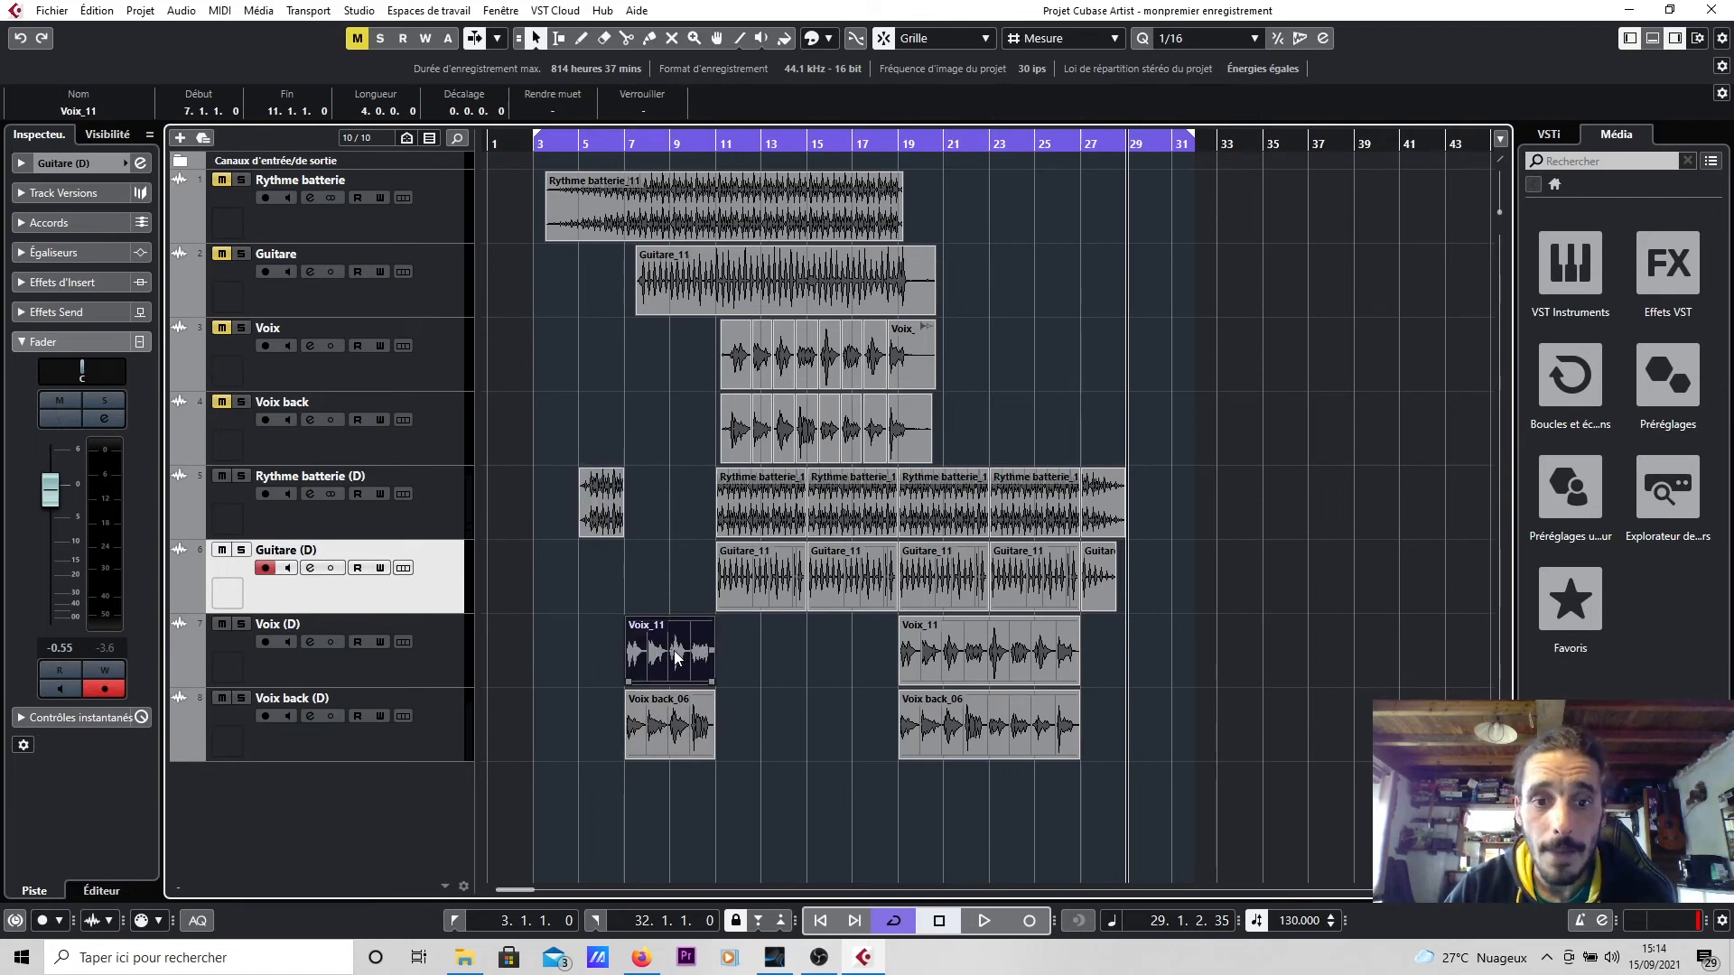
pyautogui.click(181, 11)
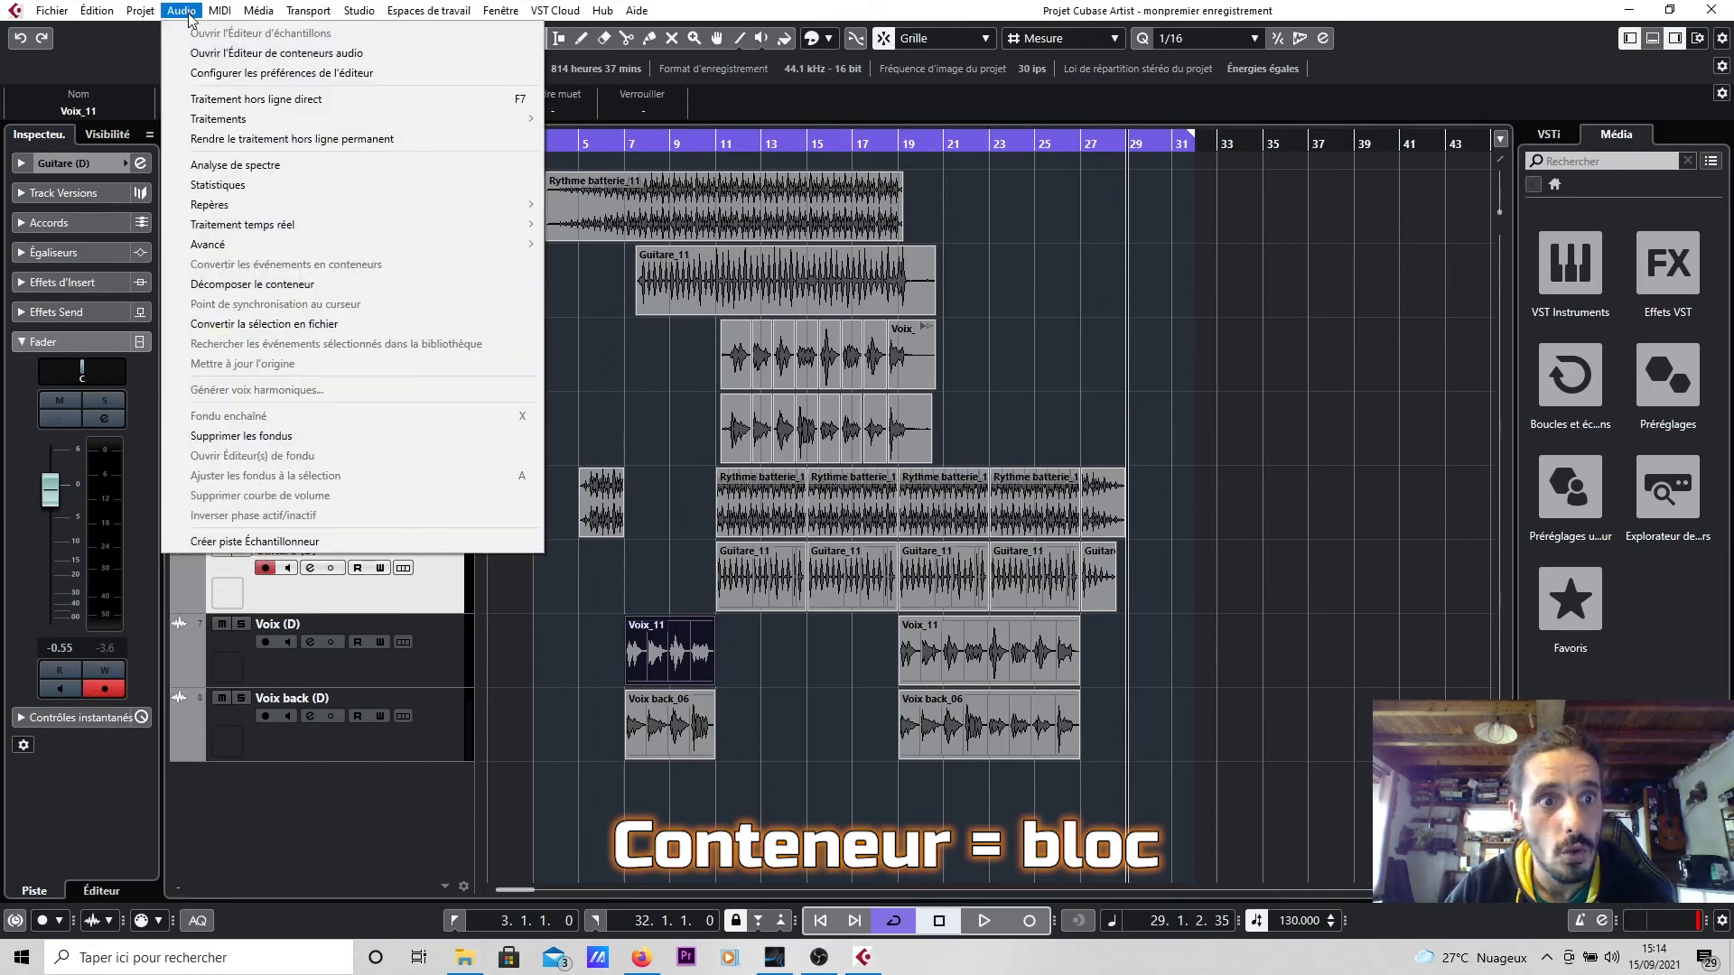
pyautogui.click(323, 284)
pyautogui.click(668, 740)
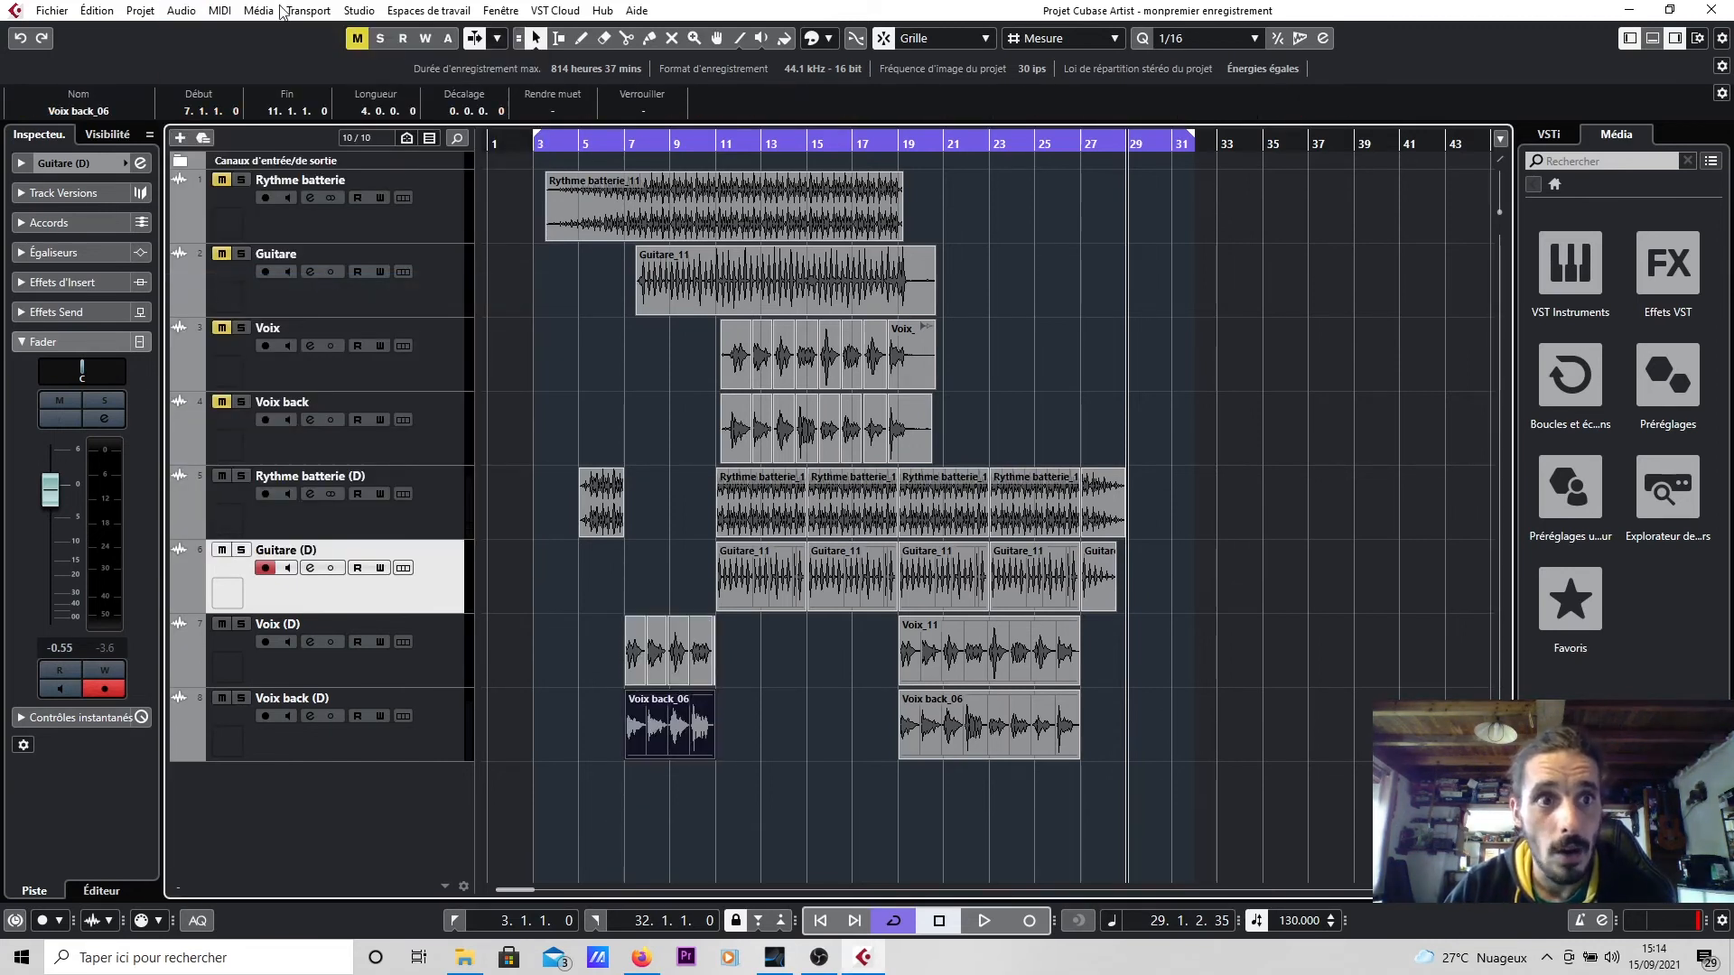
pyautogui.click(181, 13)
pyautogui.click(324, 283)
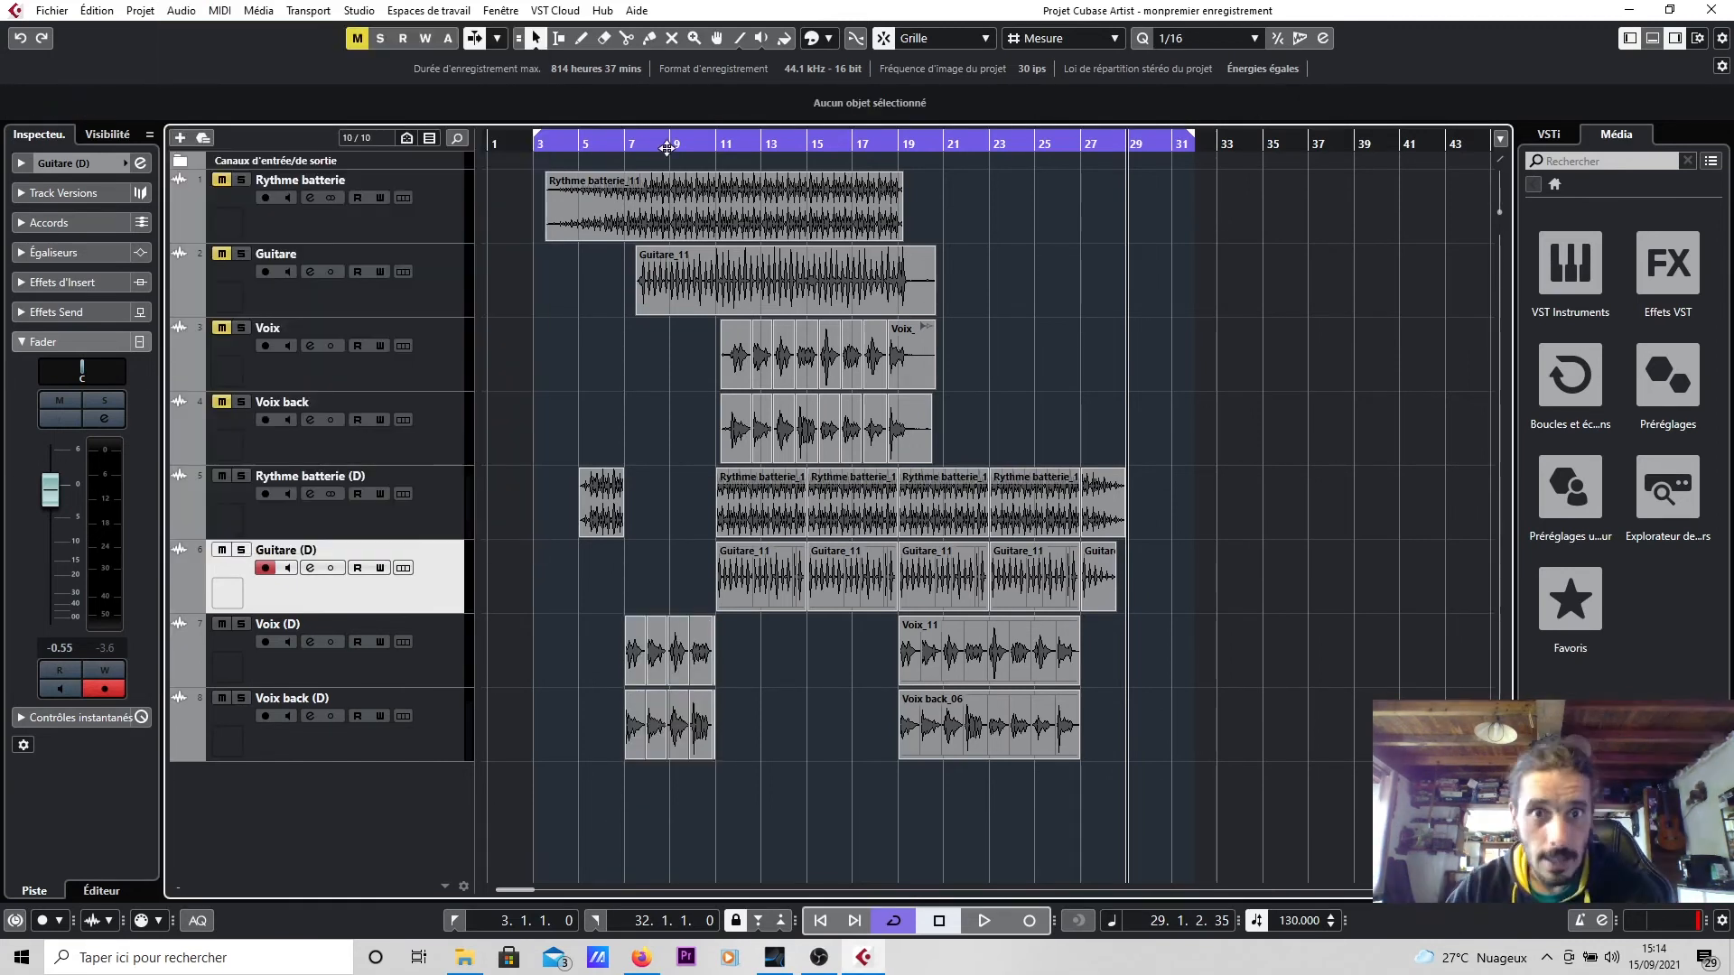
# Extend the start of the first Voix (D) and Voix back (D) clips slightly before bar 7 and play the passage.
pyautogui.moveTo(669, 143); pyautogui.dragTo(574, 228)
pyautogui.click(596, 664)
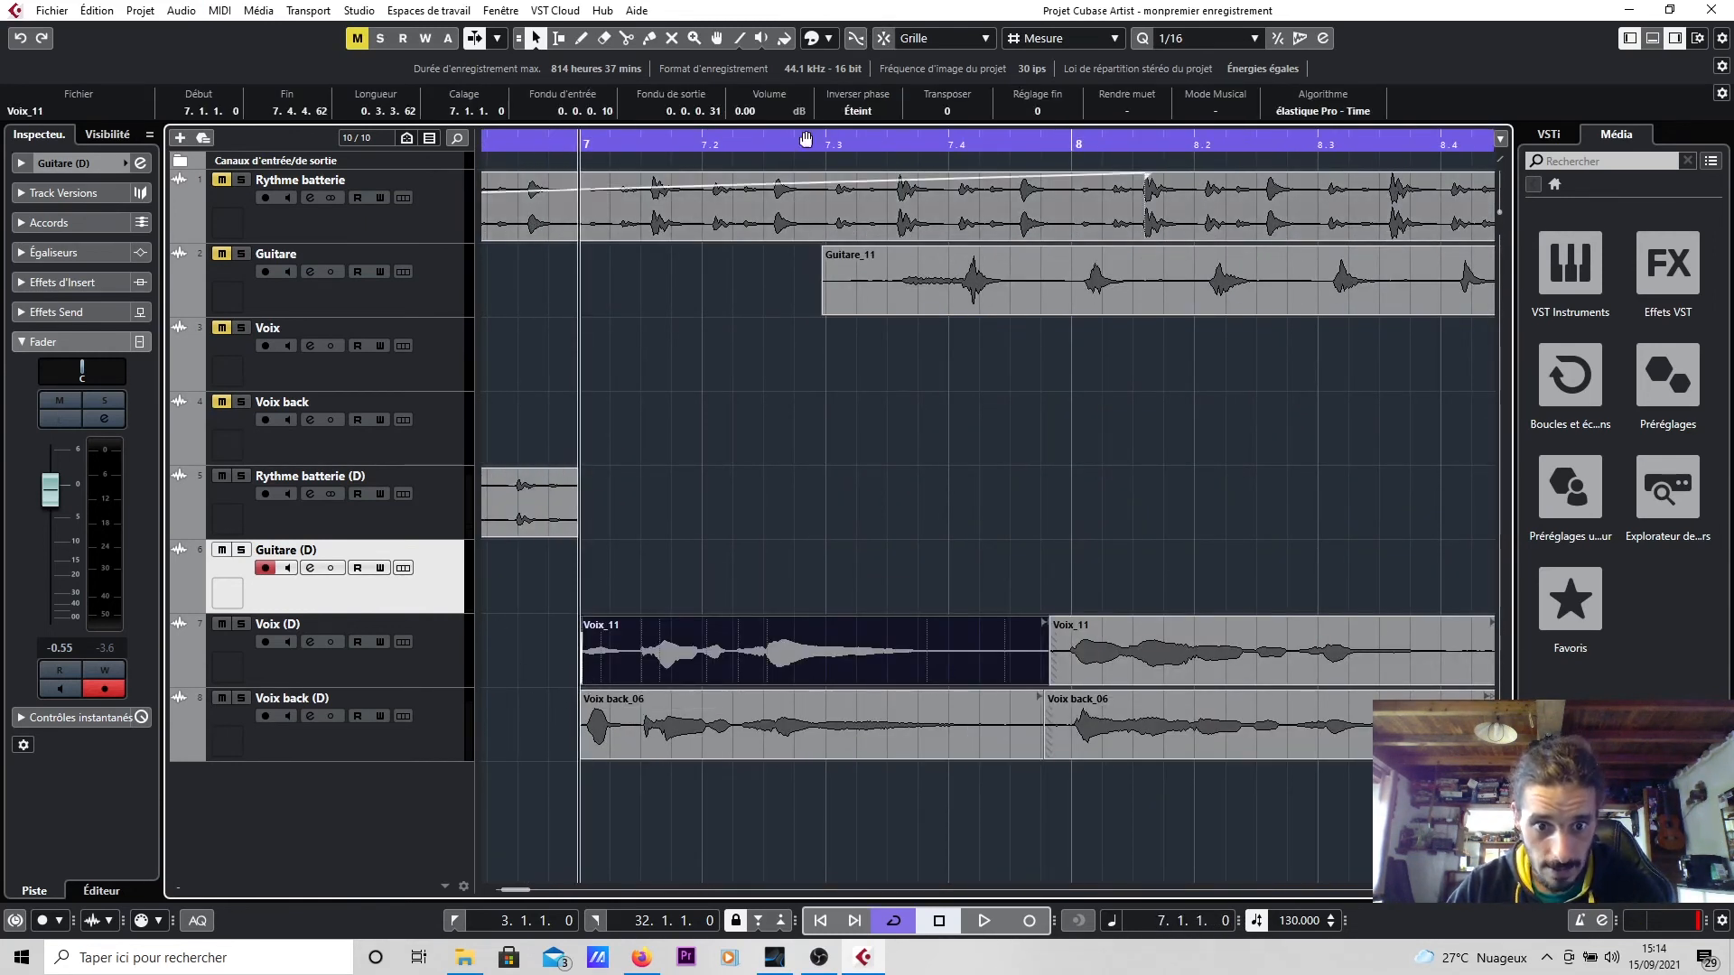
pyautogui.moveTo(582, 682); pyautogui.dragTo(539, 701)
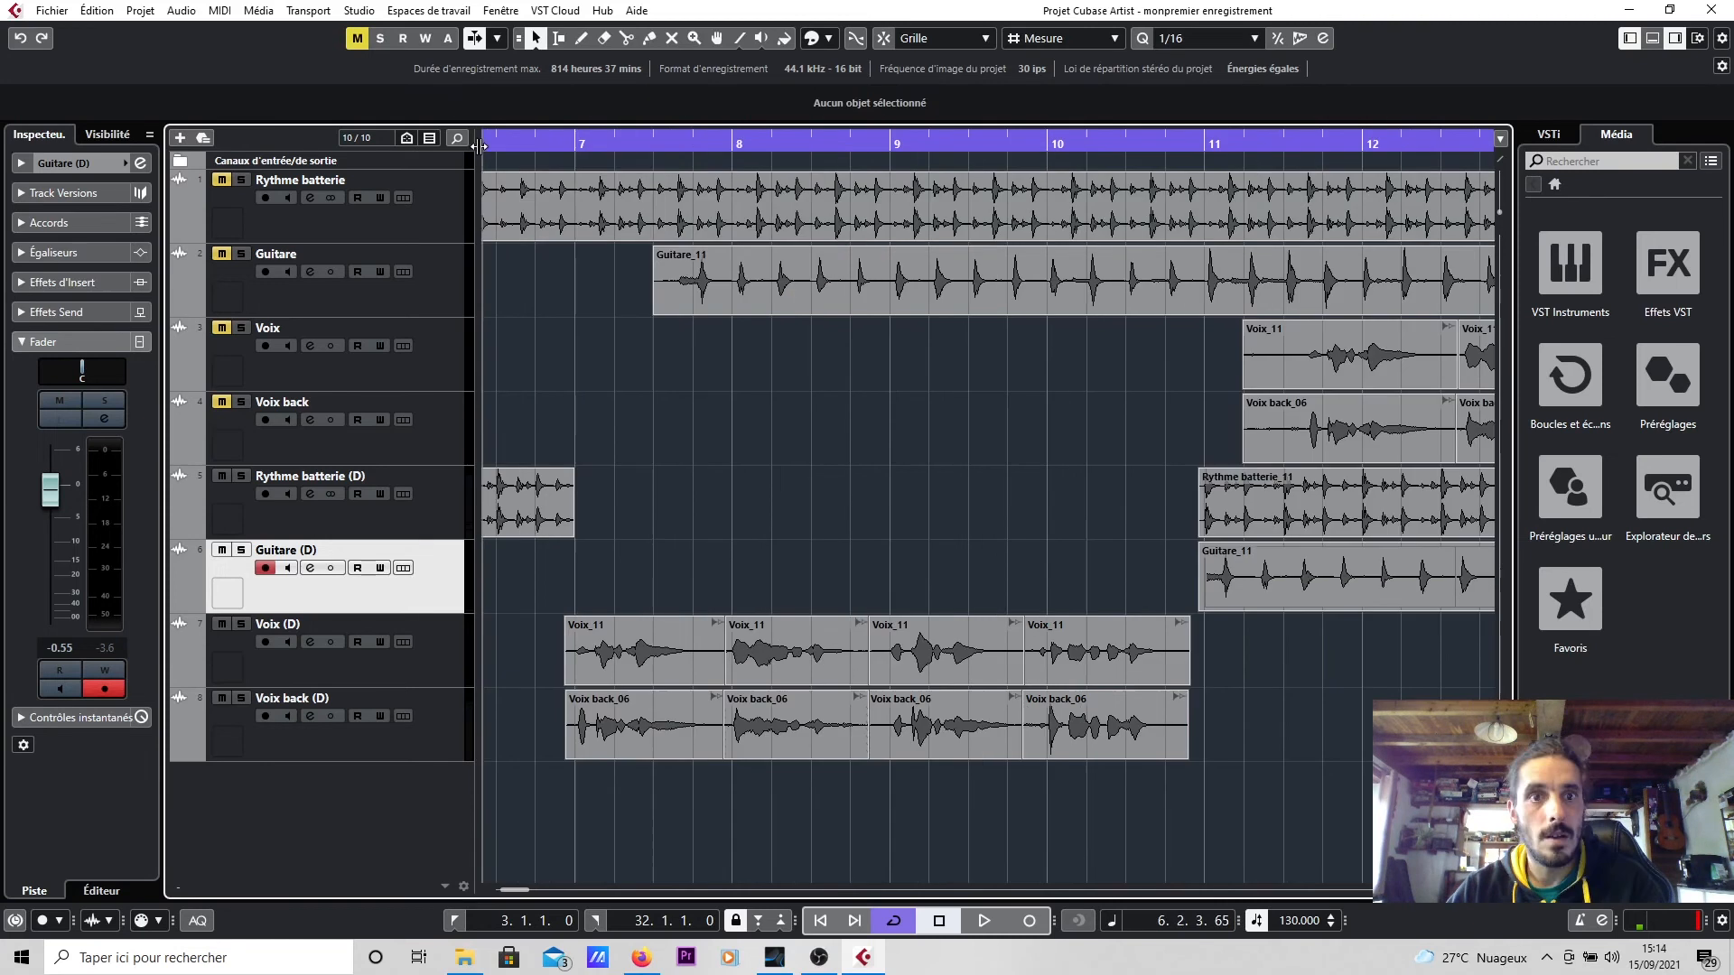
pyautogui.press('space')
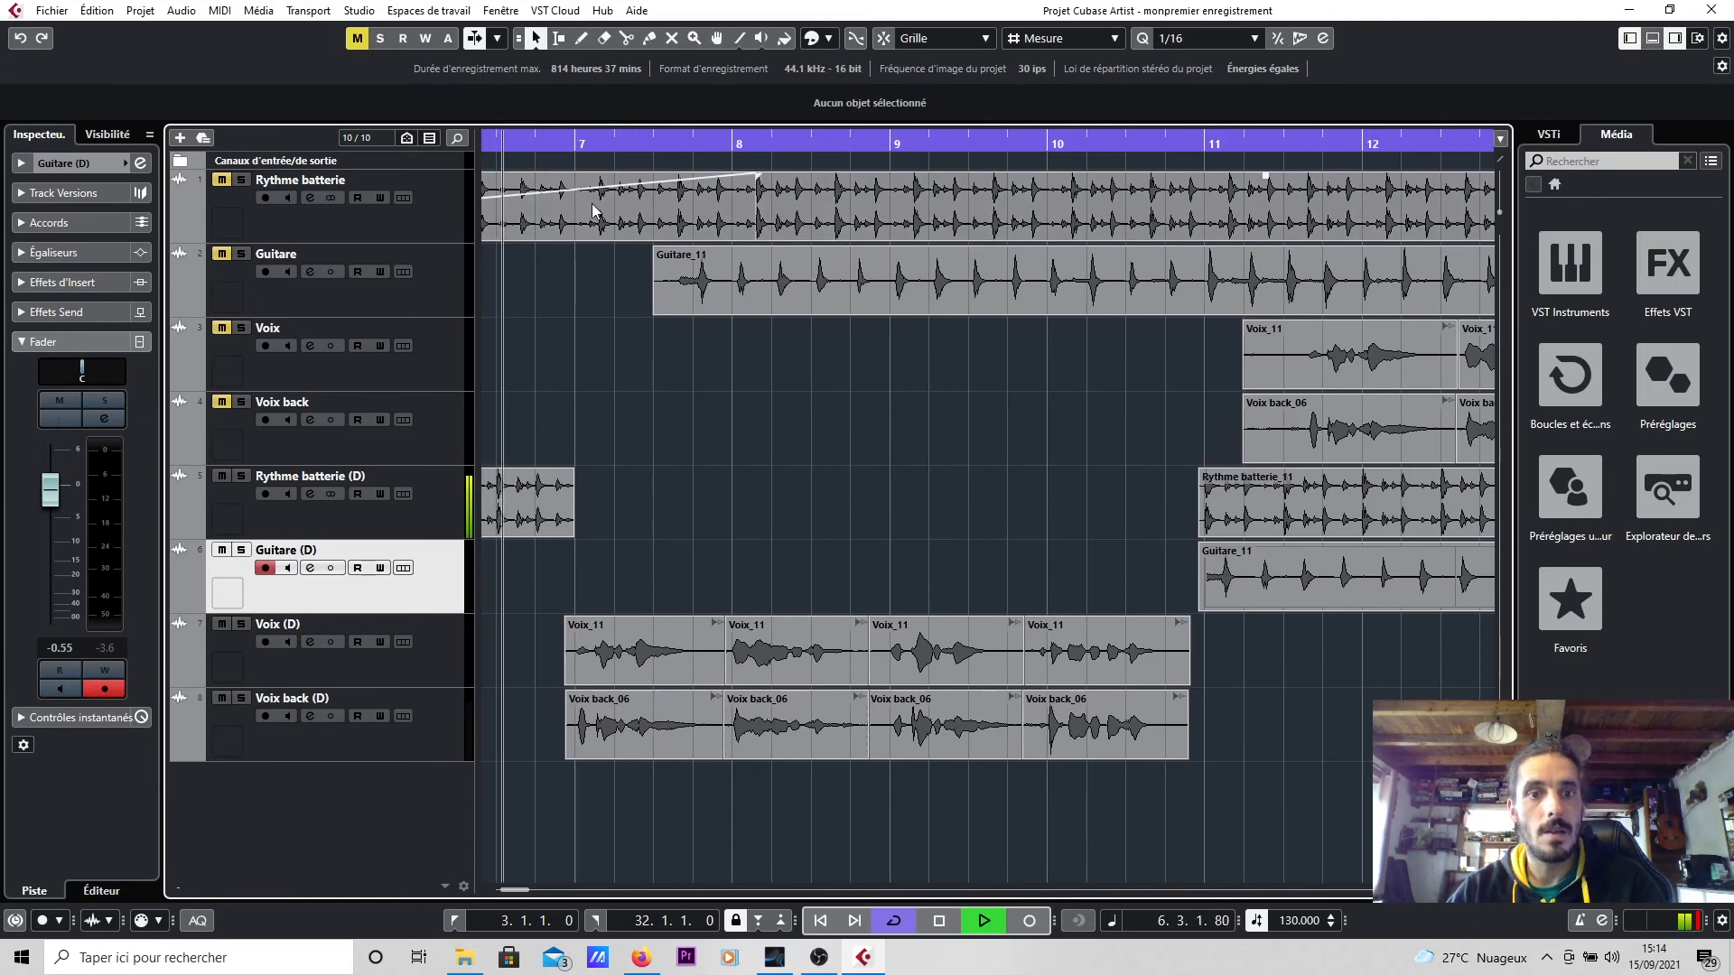